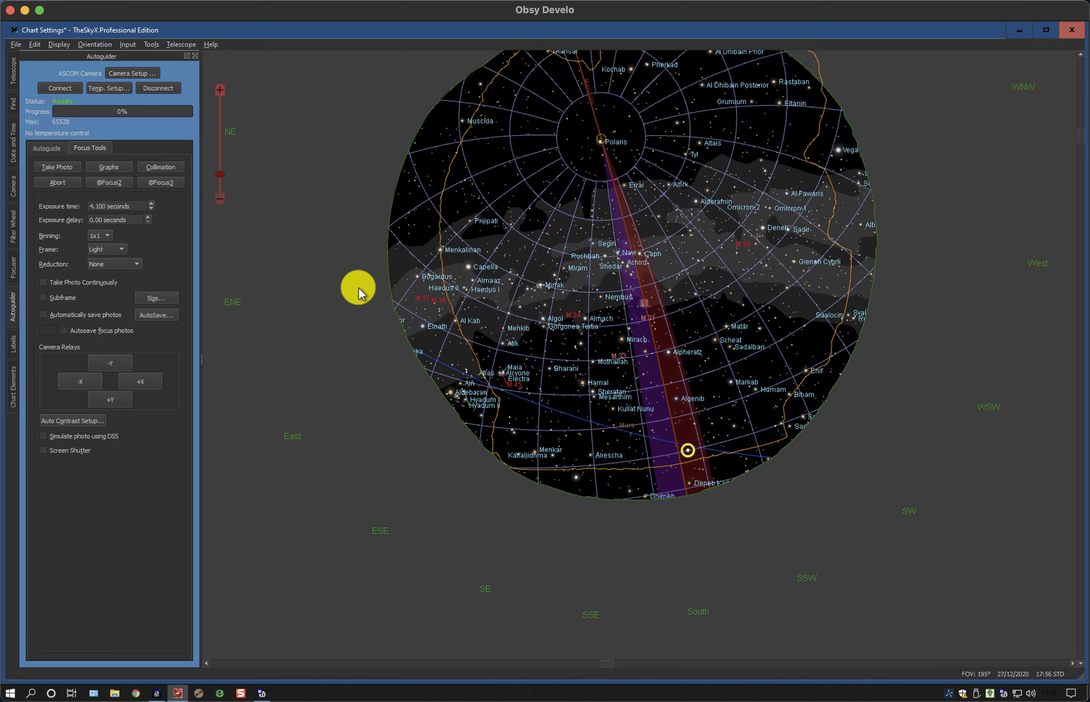
Turn off Apply PEC in the mount's Bisque TCS periodic error correction settings and close the window
{"action": "left_click", "coordinate": [13, 73]}
{"action": "left_click", "coordinate": [114, 88]}
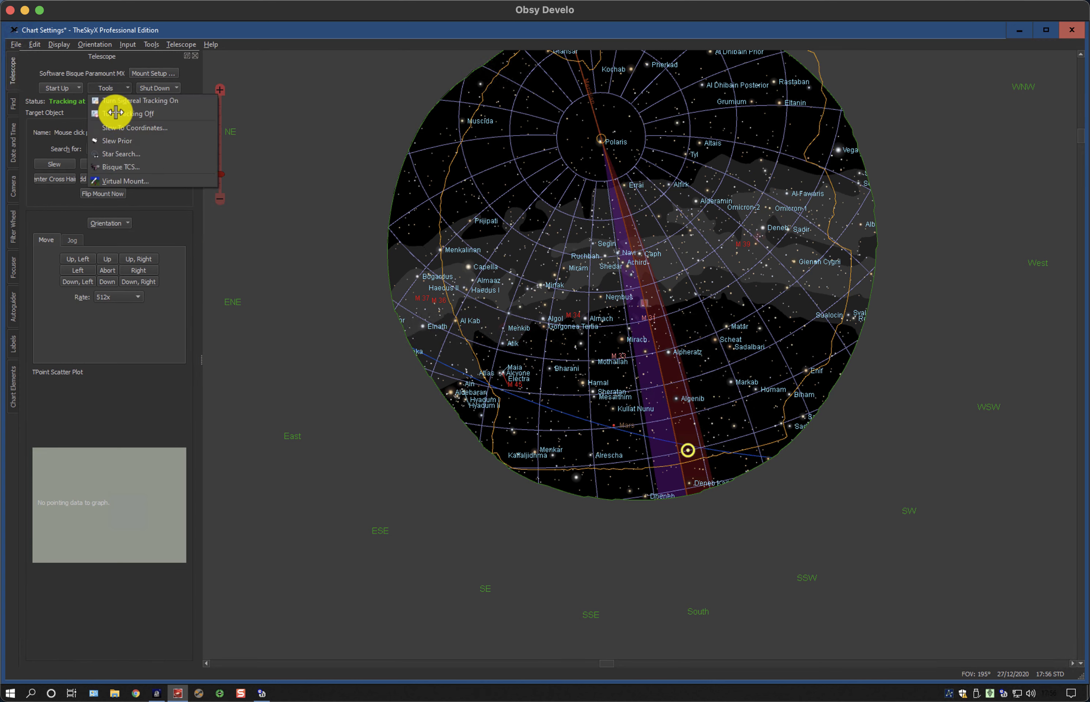
{"action": "left_click", "coordinate": [122, 166]}
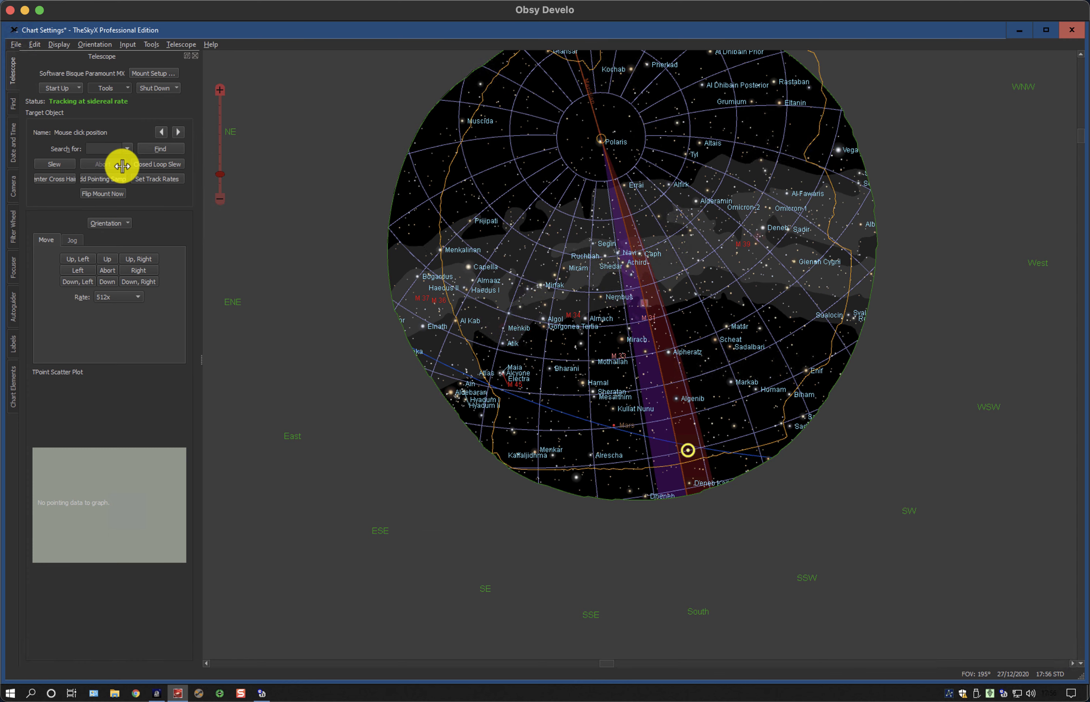
{"action": "left_click", "coordinate": [494, 123]}
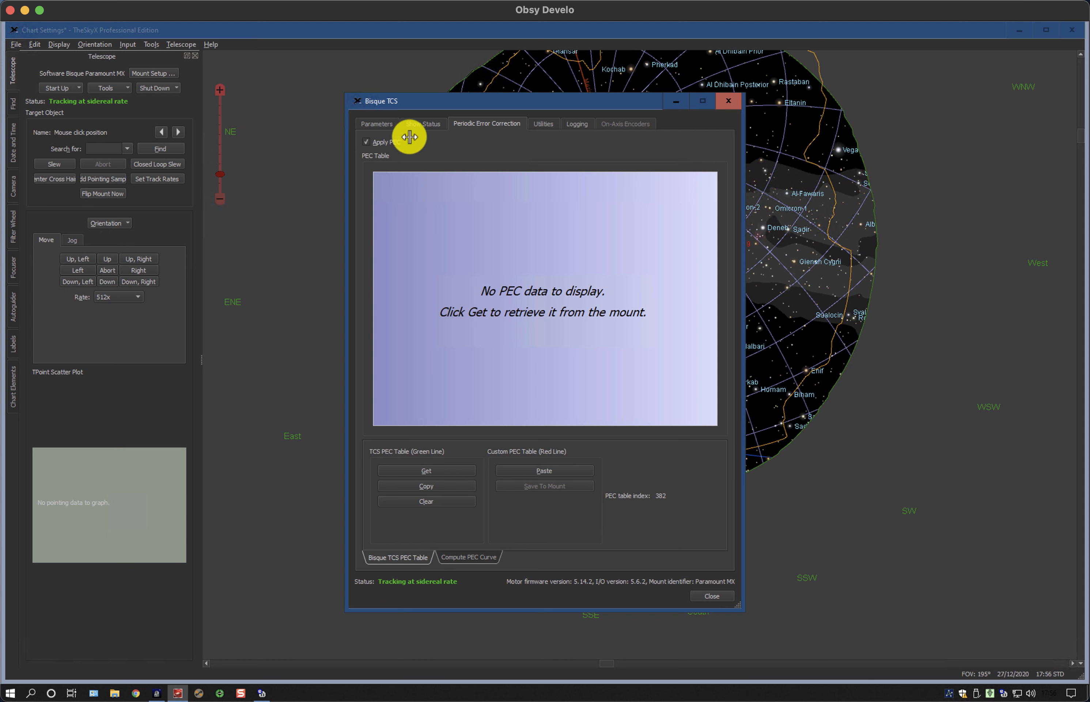
{"action": "left_click", "coordinate": [365, 142]}
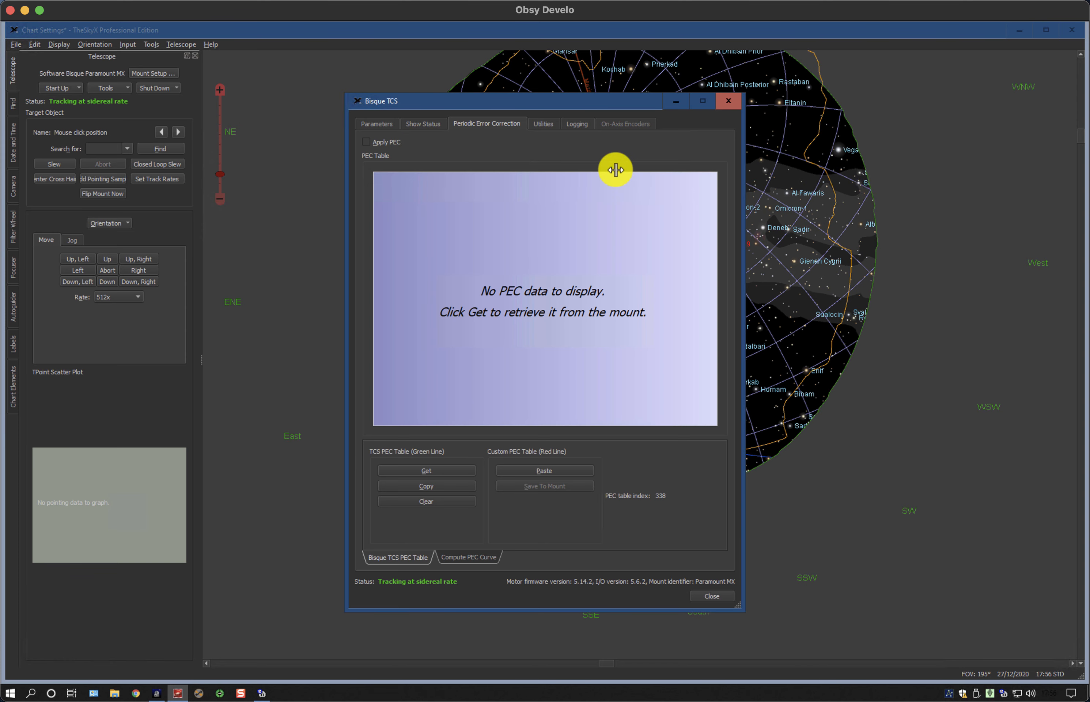
{"action": "left_click", "coordinate": [728, 102]}
{"action": "left_click", "coordinate": [727, 101]}
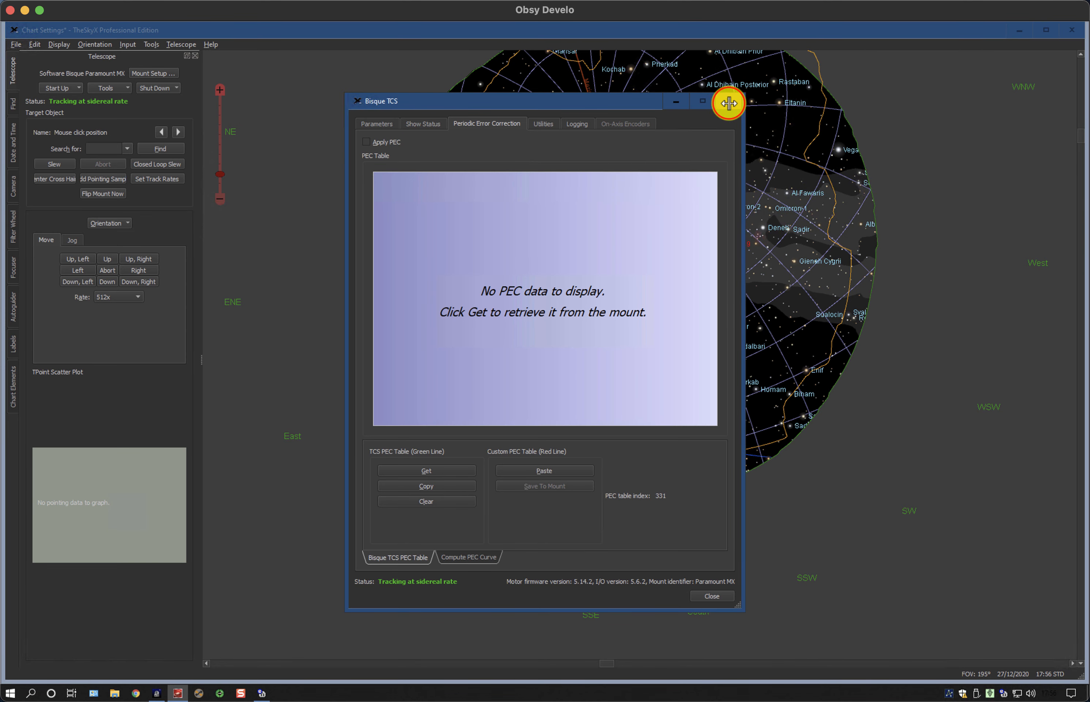
Check the ProTrack activation and tracking adjustment options in the TPoint Add On
{"action": "left_click", "coordinate": [181, 44]}
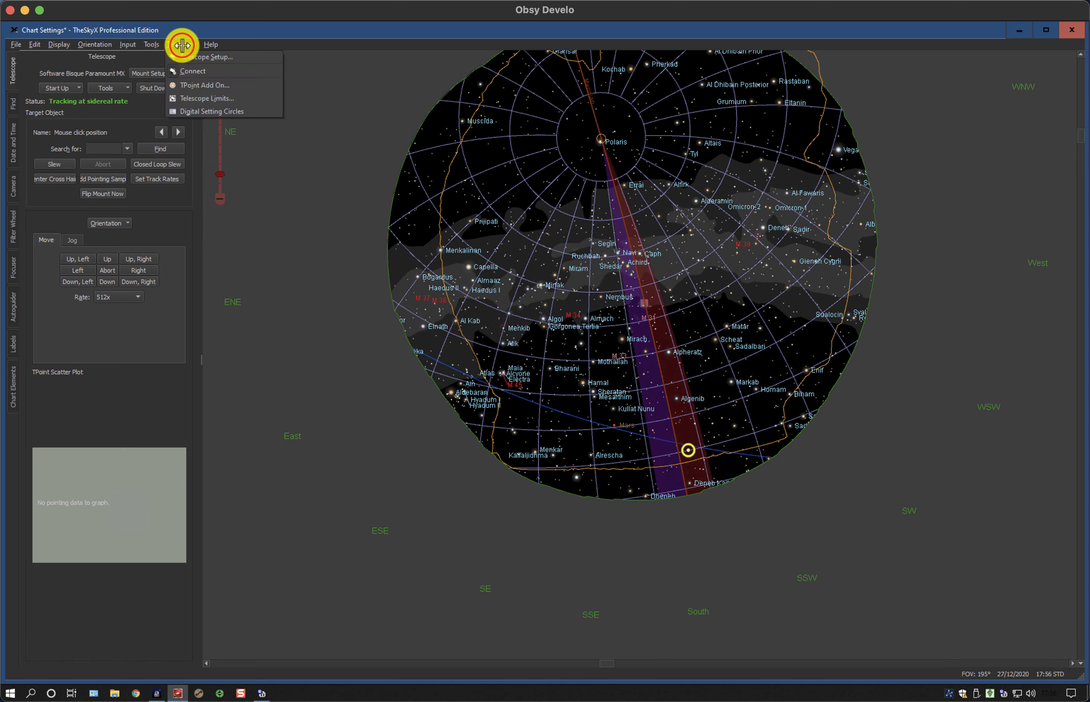
{"action": "left_click", "coordinate": [191, 85]}
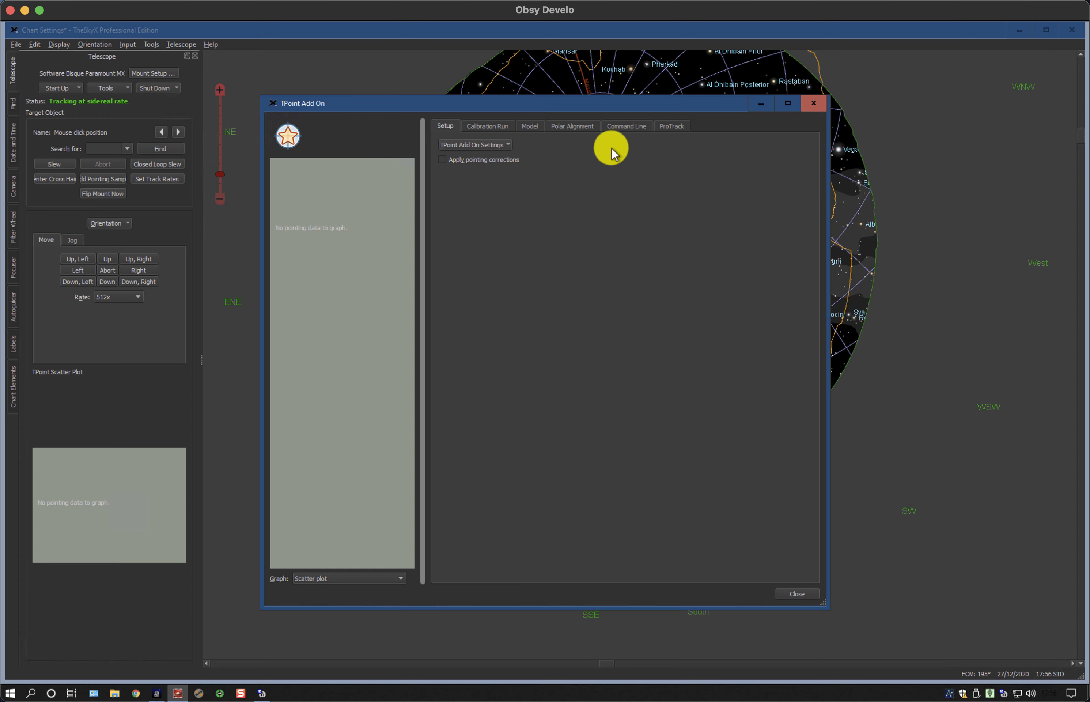
{"action": "left_click", "coordinate": [673, 126]}
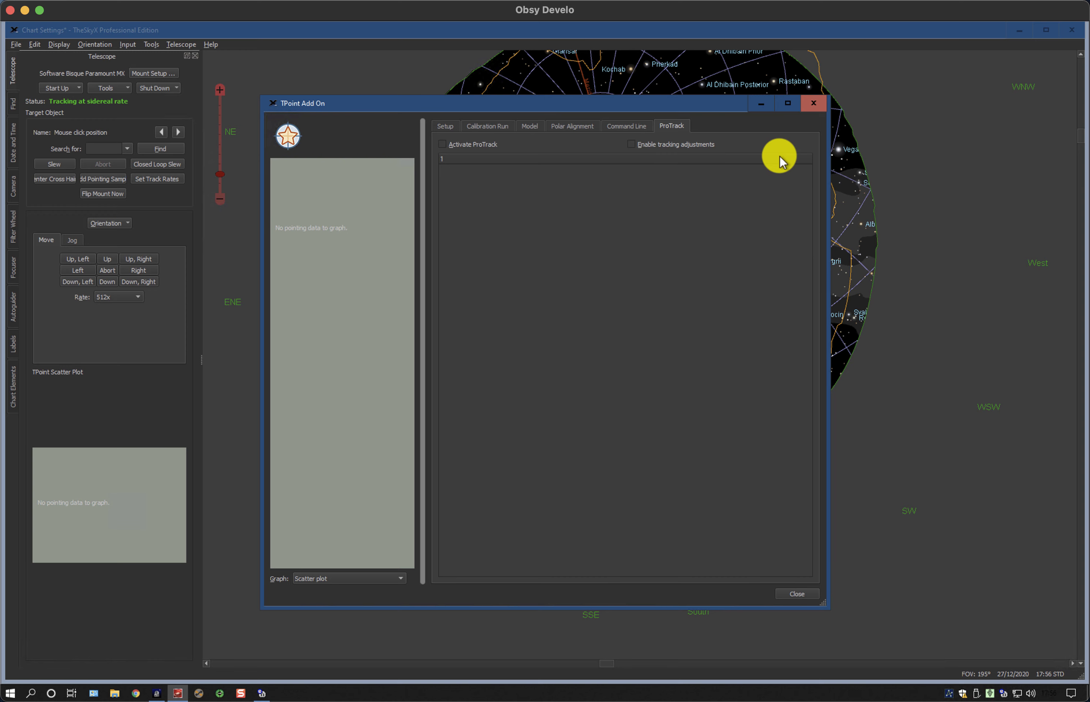
{"action": "left_click", "coordinate": [812, 103]}
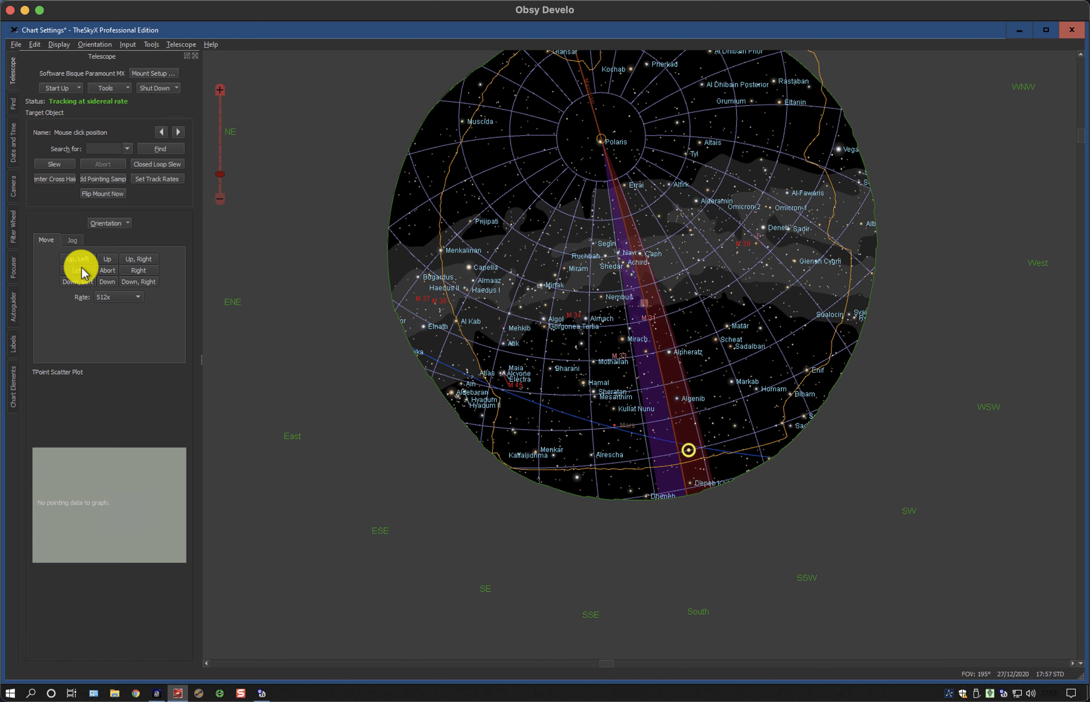
Take an autoguider photo and save it to the Desktop as temp.fit, replacing the existing file
{"action": "left_click", "coordinate": [15, 305]}
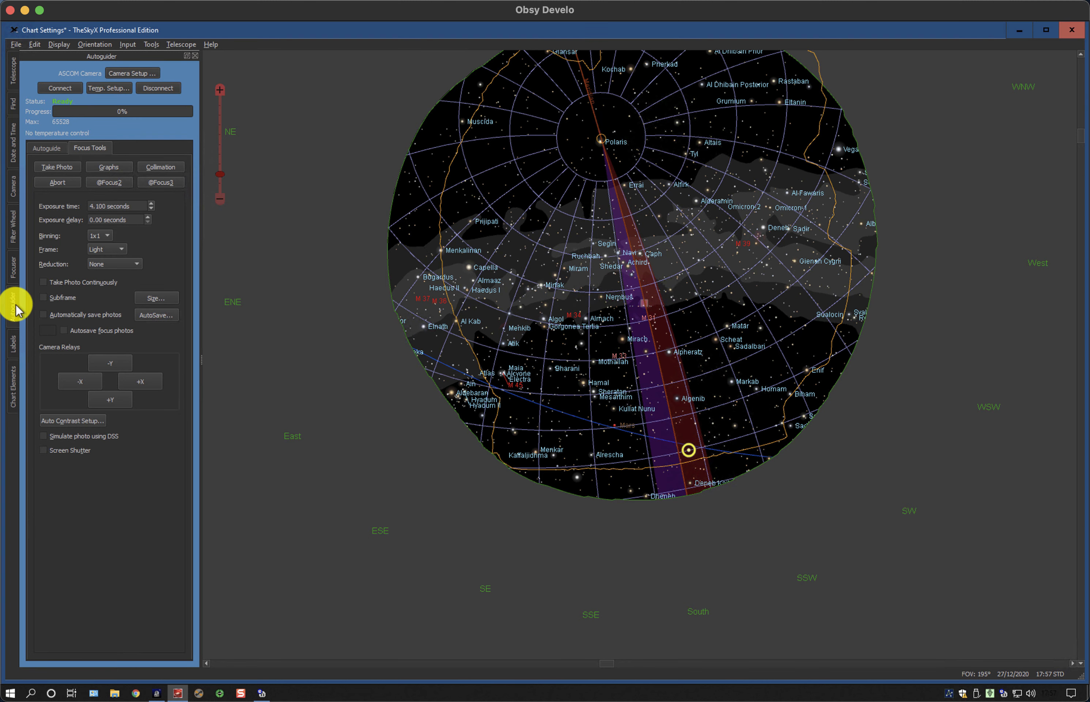
{"action": "left_click", "coordinate": [62, 172]}
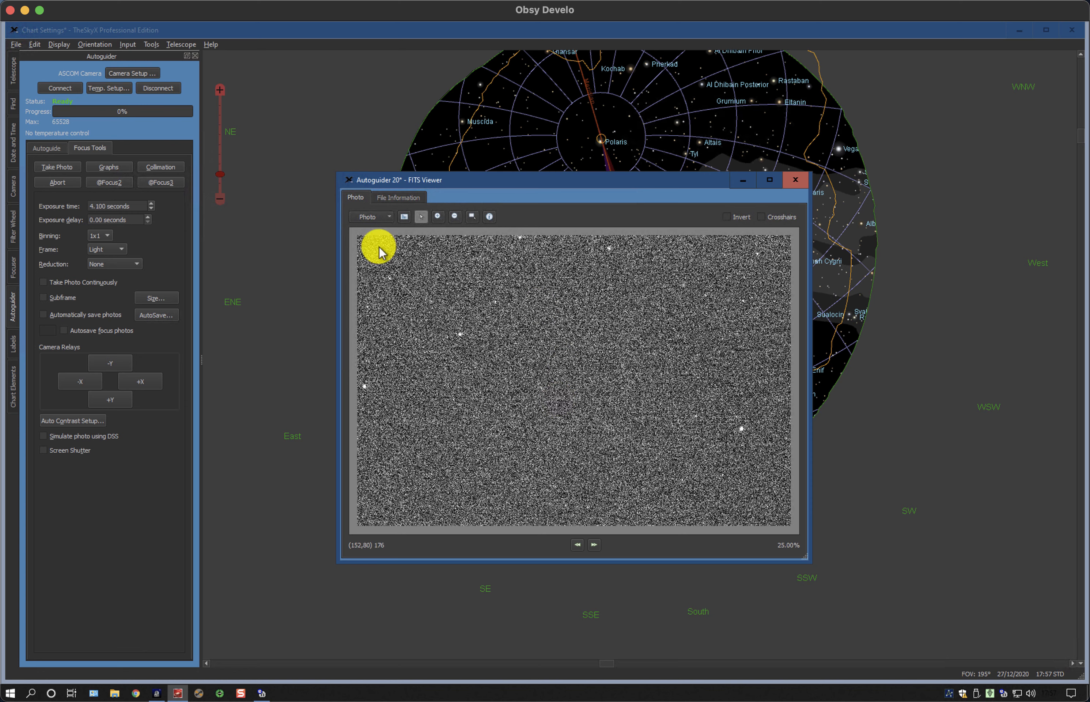
{"action": "left_click", "coordinate": [387, 219]}
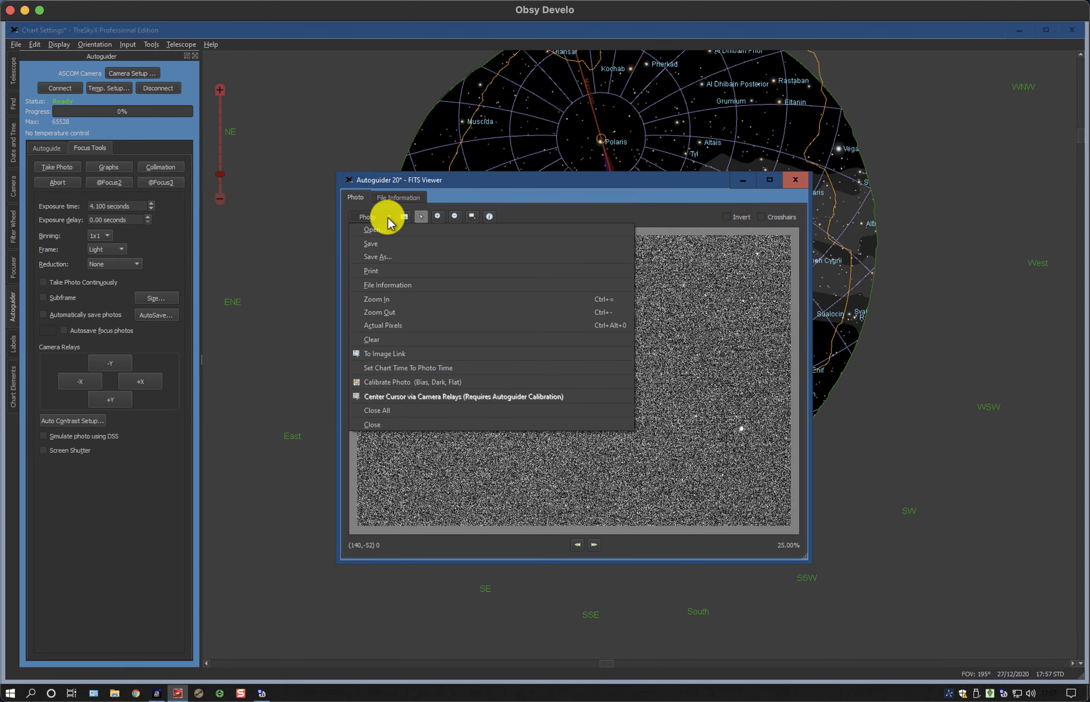
{"action": "left_click", "coordinate": [379, 257]}
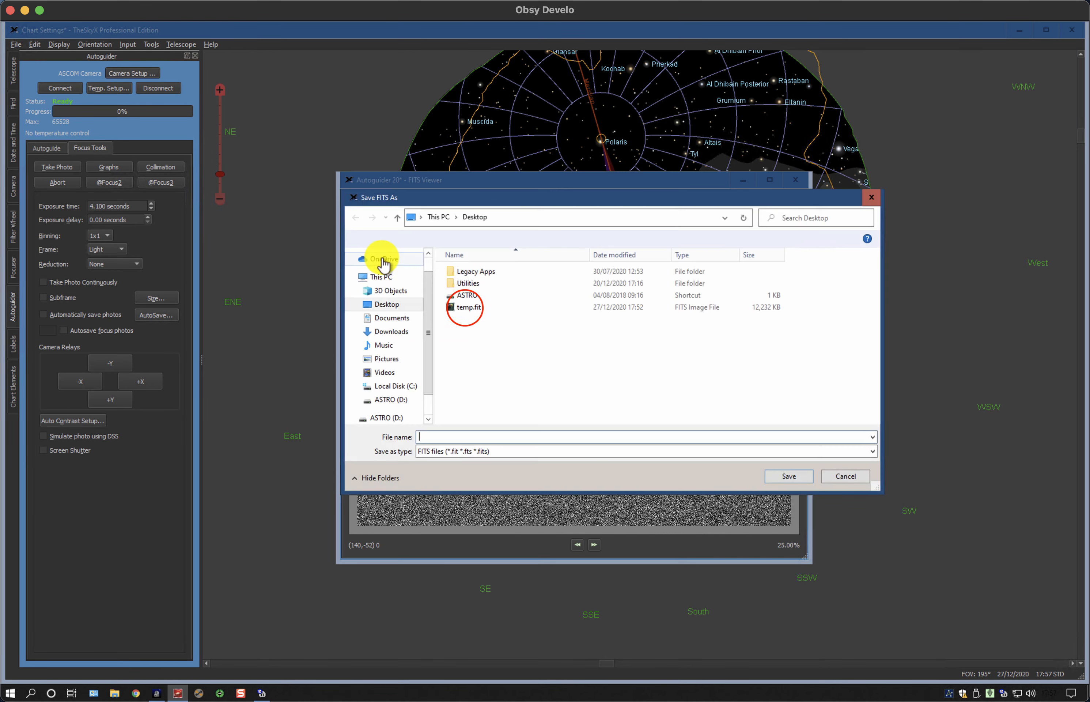
{"action": "left_click", "coordinate": [468, 307]}
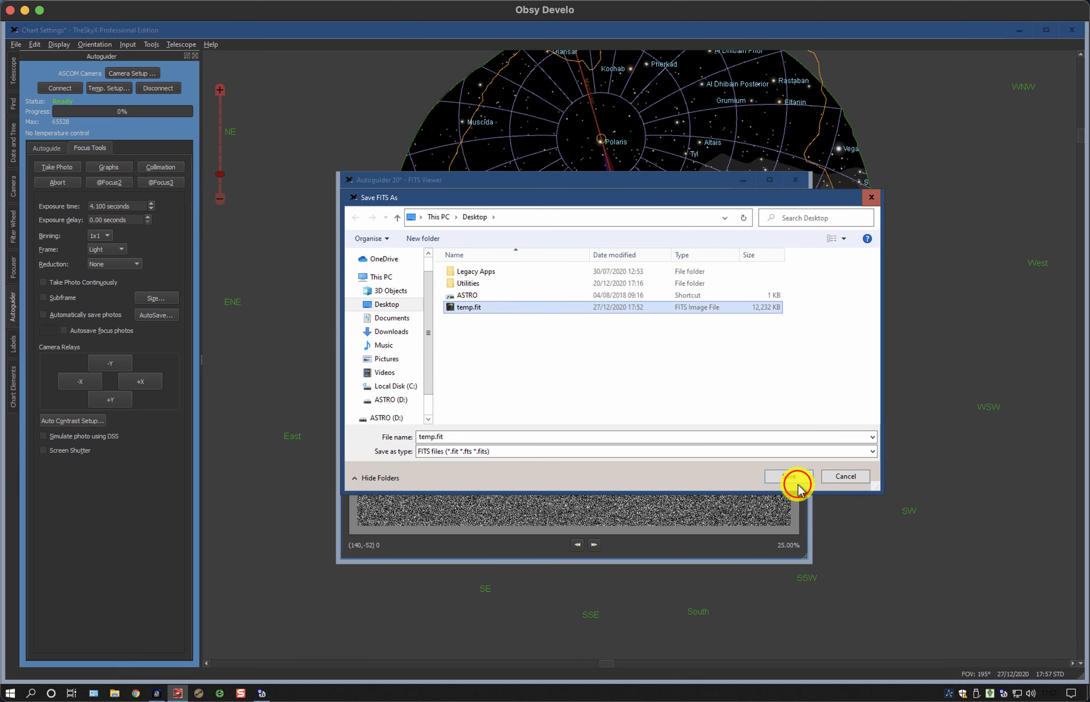
{"action": "left_click", "coordinate": [797, 481]}
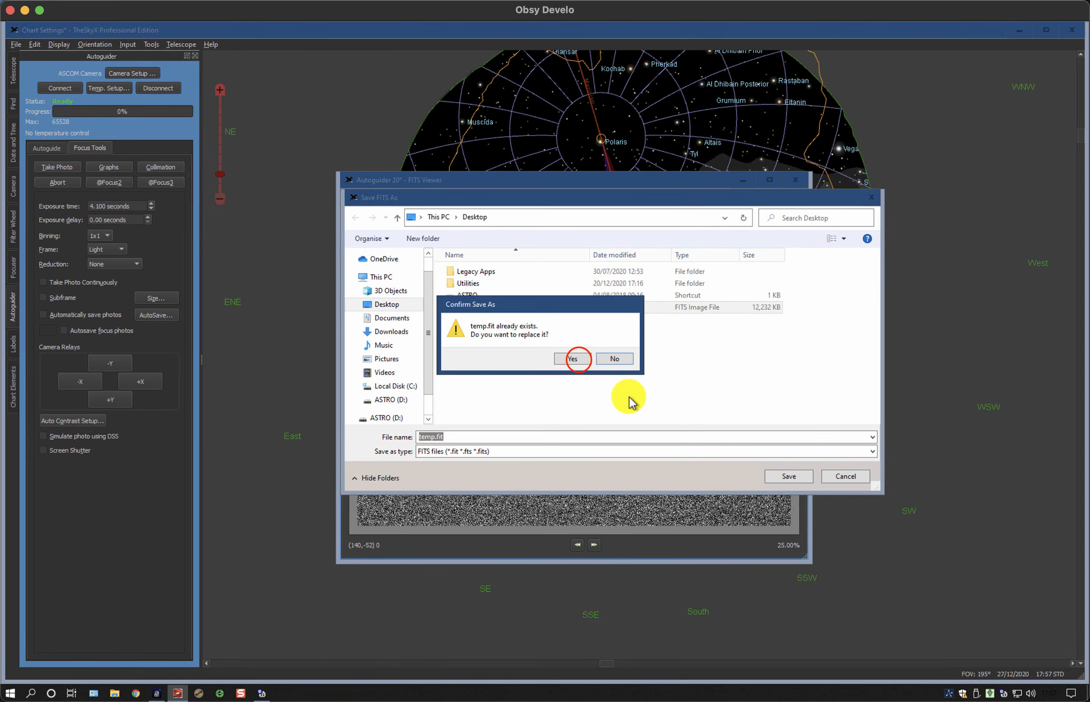
{"action": "left_click", "coordinate": [576, 360]}
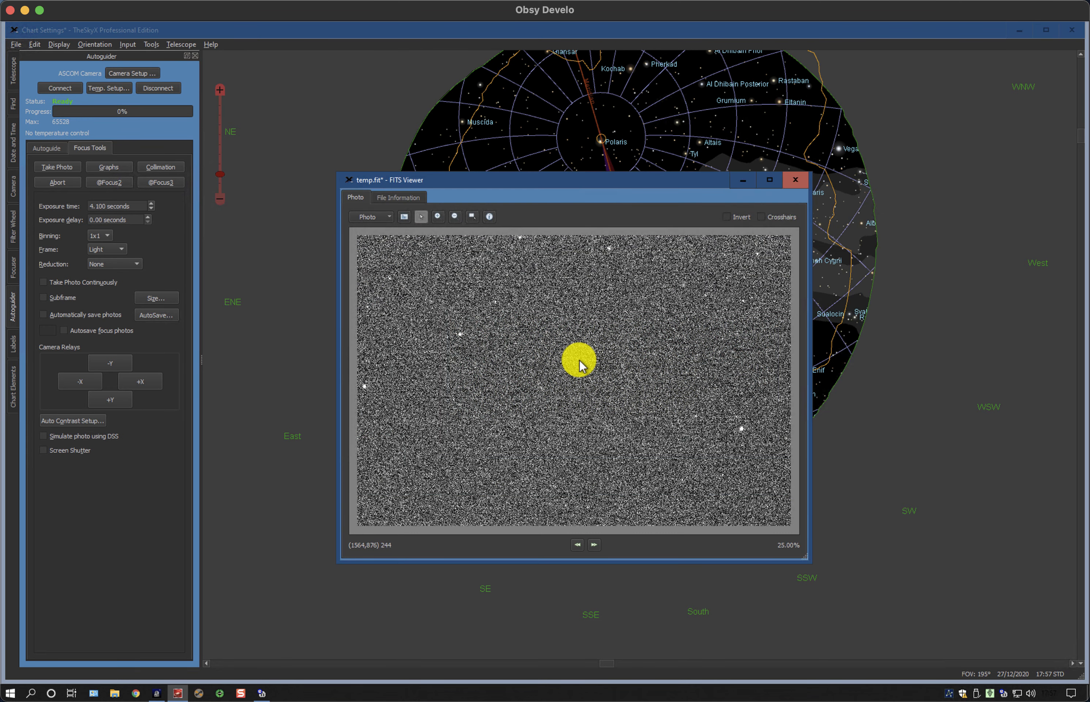
Send temp.fit to Image Link, find its astrometric solution and highlight the resulting image scale line
{"action": "left_click", "coordinate": [381, 216]}
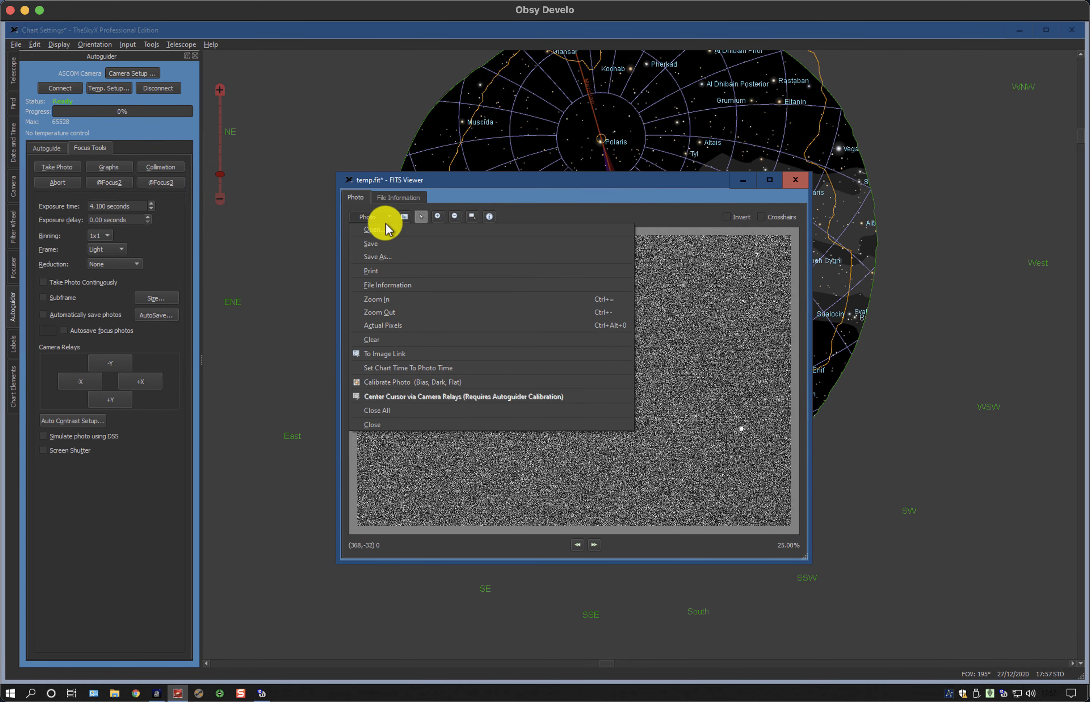
{"action": "left_click", "coordinate": [386, 354]}
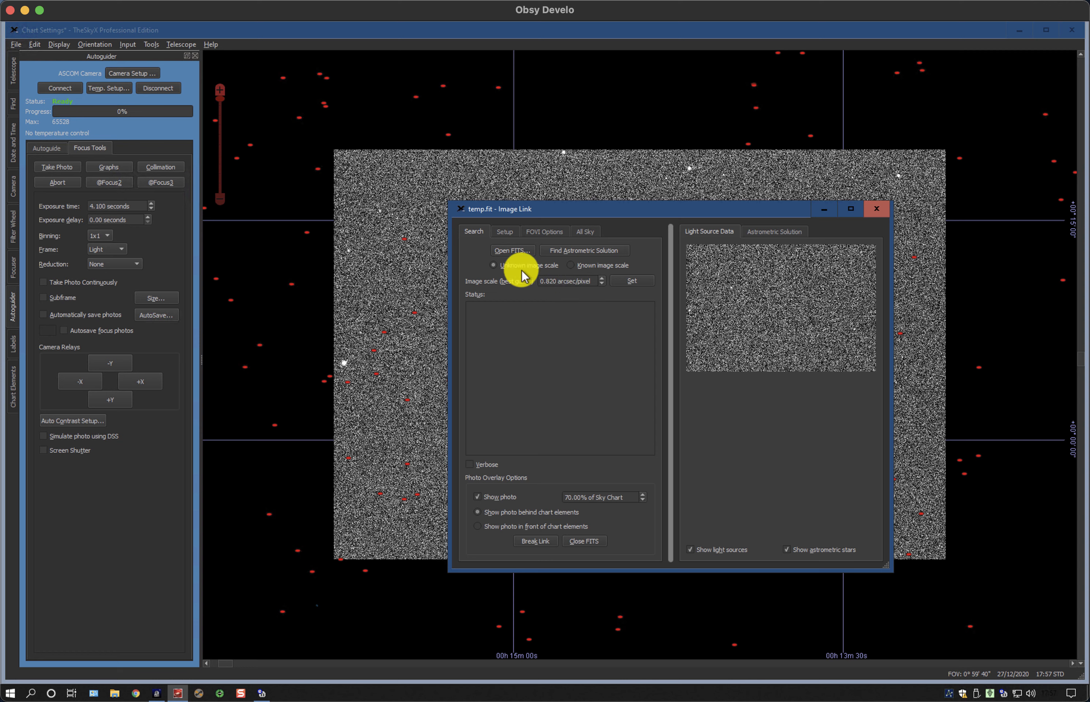
{"action": "left_click", "coordinate": [568, 250]}
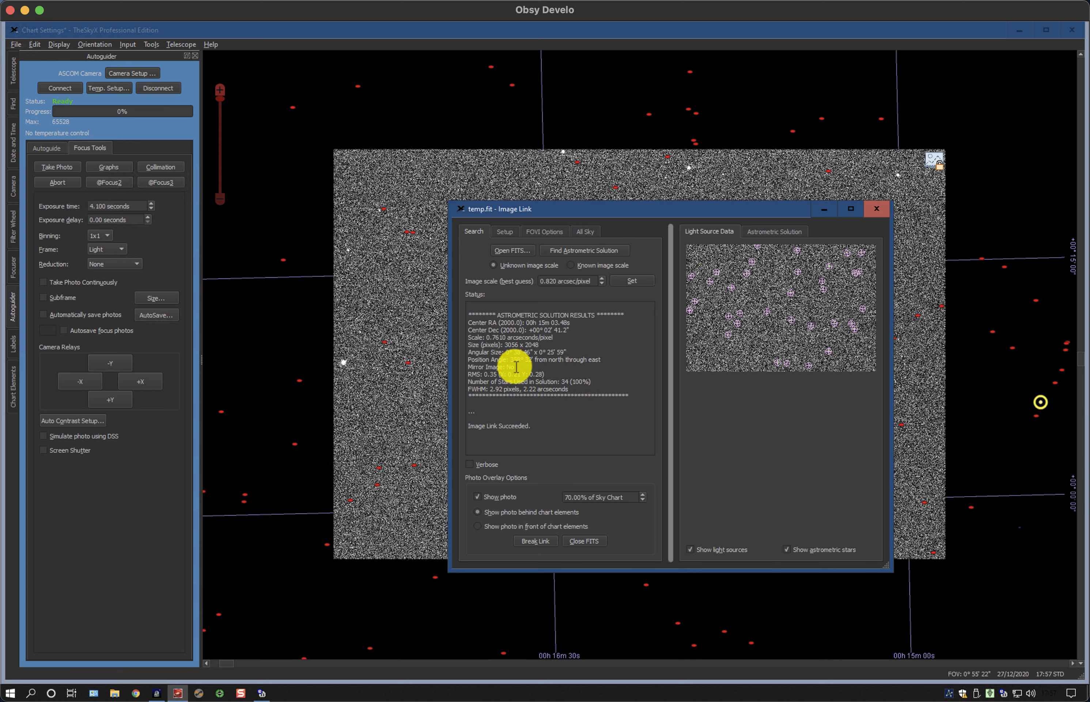
{"action": "left_click", "coordinate": [554, 341]}
{"action": "left_click_drag", "start_coordinate": [554, 342], "coordinate": [472, 338]}
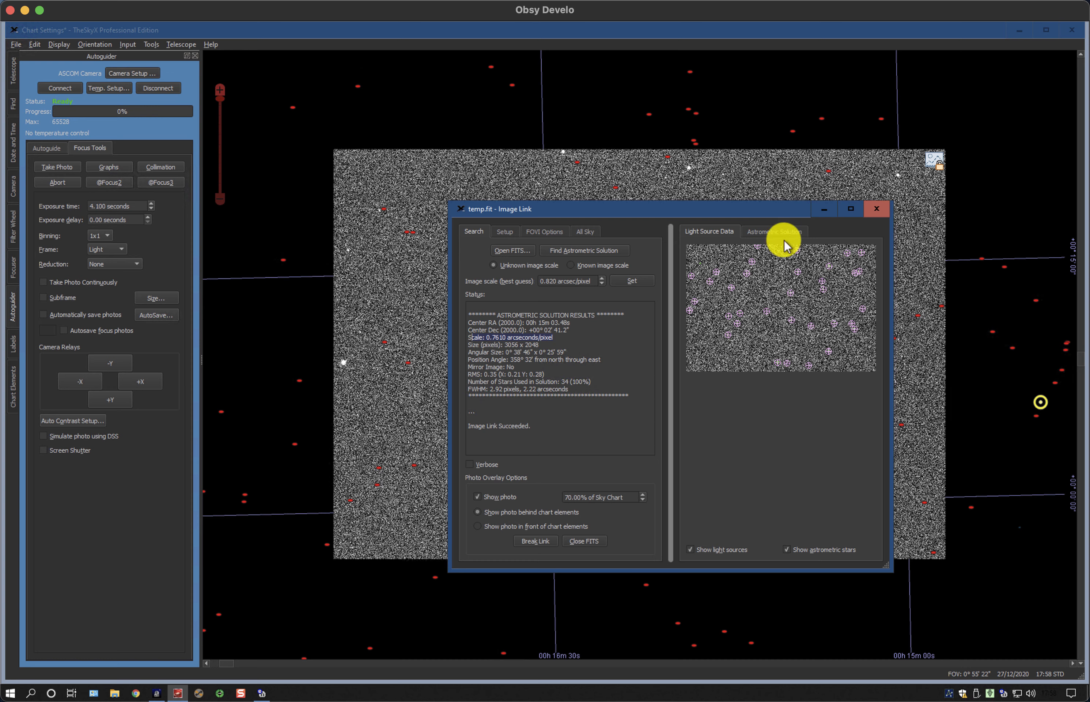
{"action": "left_click", "coordinate": [873, 210]}
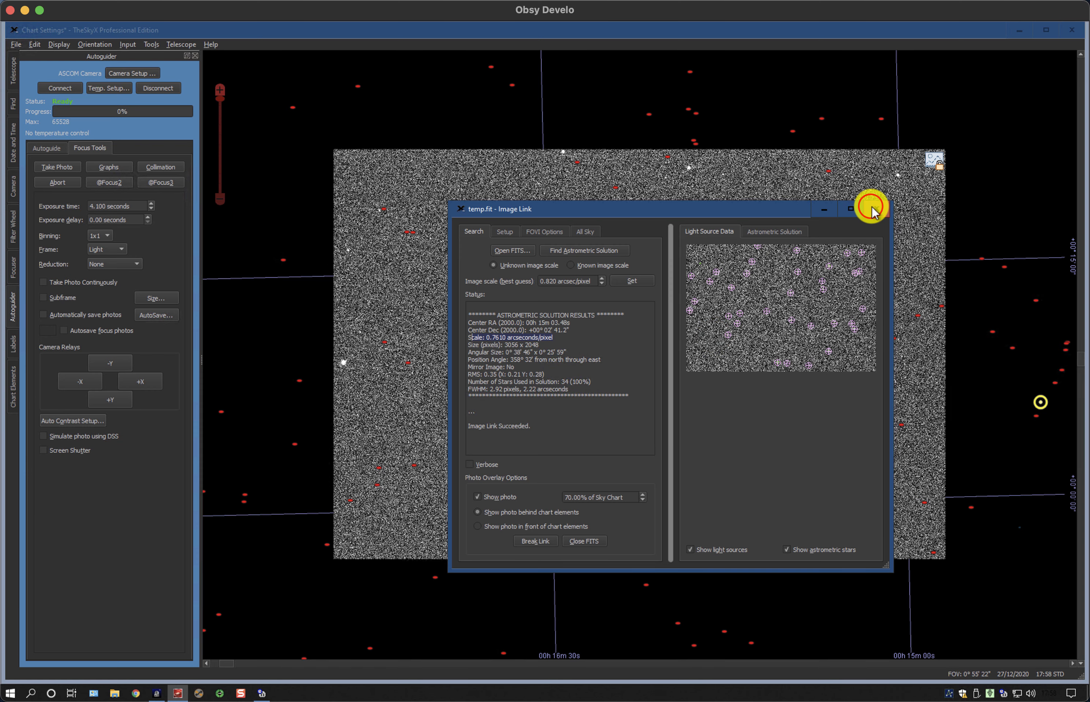
Remove the Image Link photos from the sky chart and set the chart orientation to Terrestrial Sphere
{"action": "right_click", "coordinate": [598, 260]}
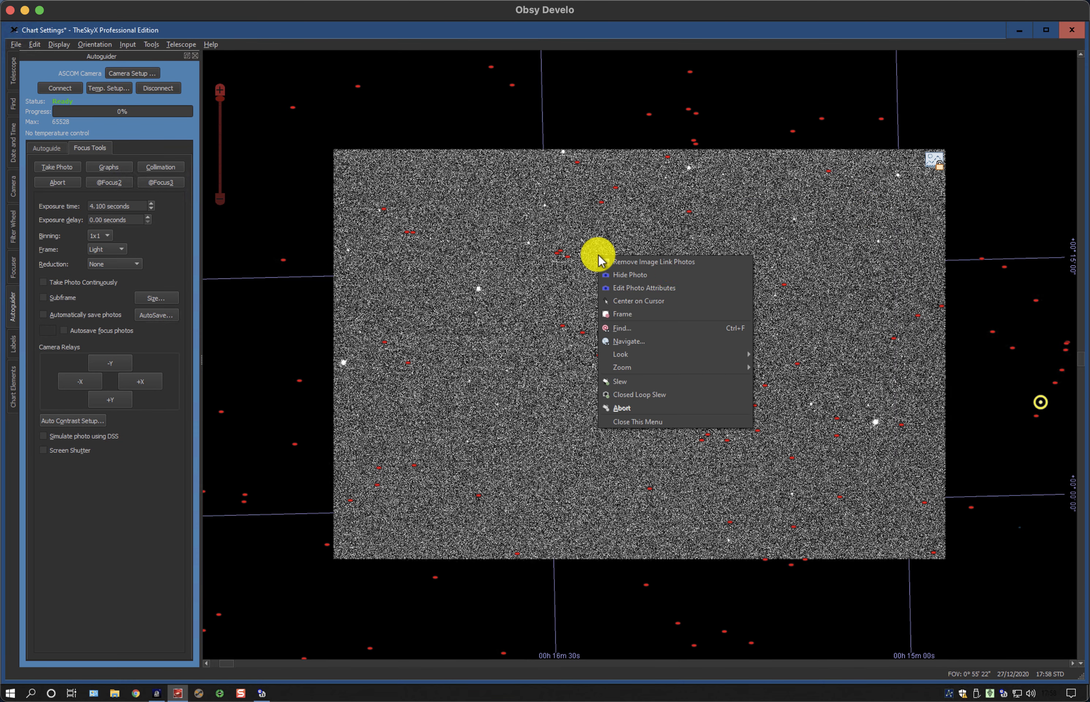
{"action": "left_click", "coordinate": [669, 262]}
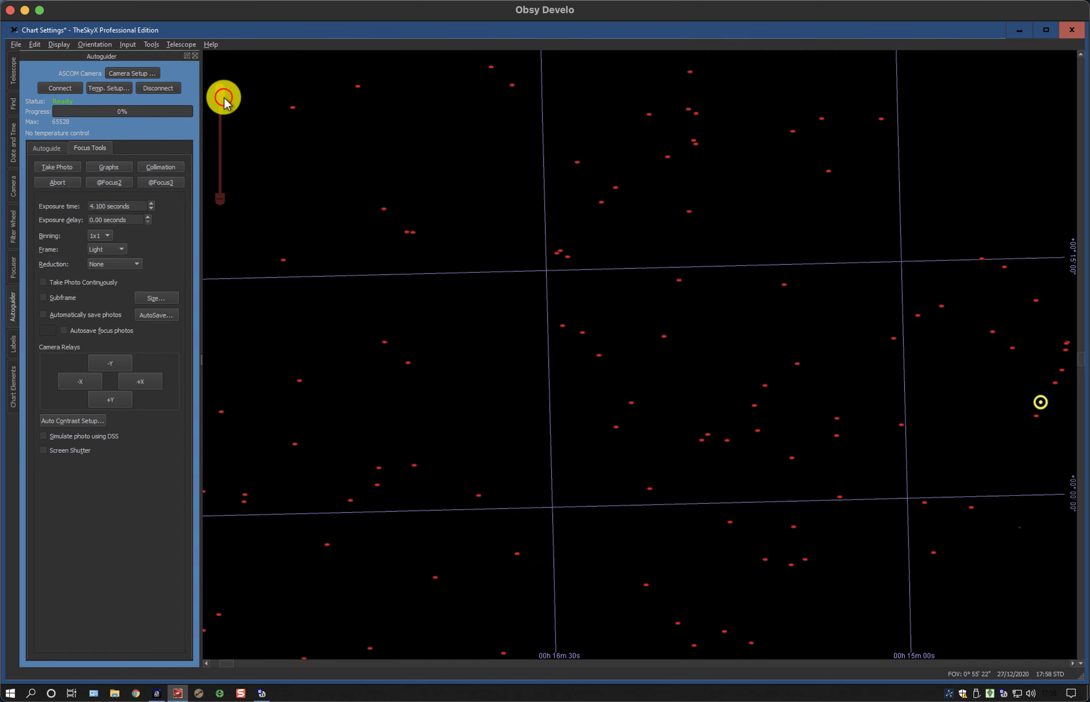
{"action": "left_click_drag", "start_coordinate": [222, 94], "coordinate": [222, 146]}
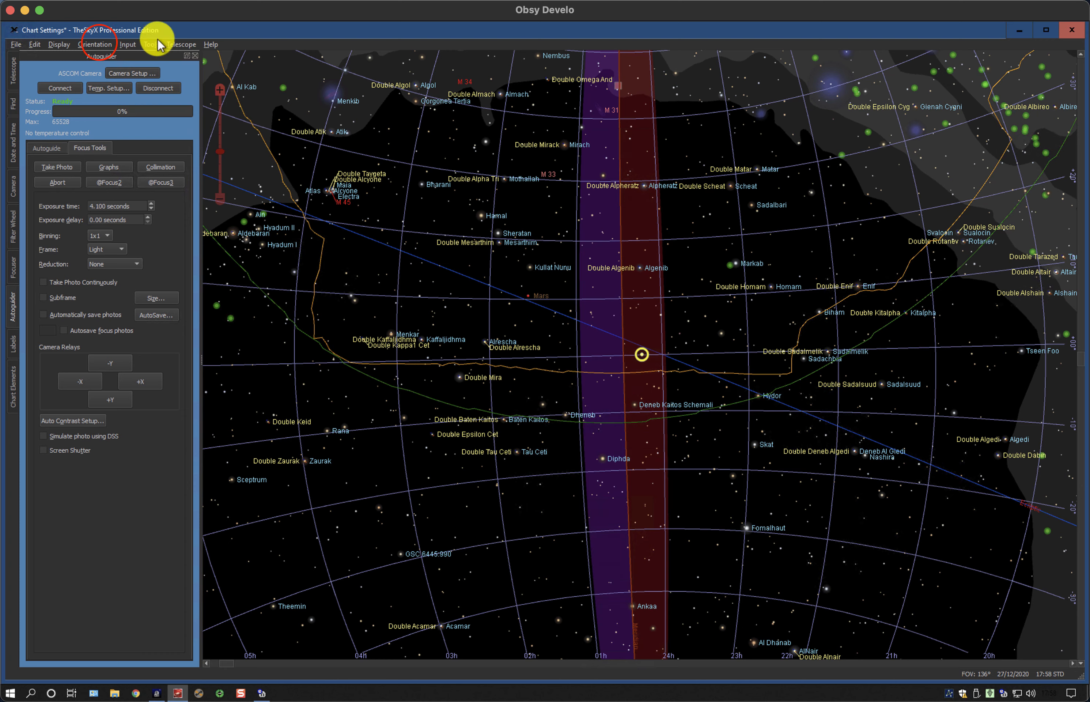
{"action": "left_click", "coordinate": [104, 44]}
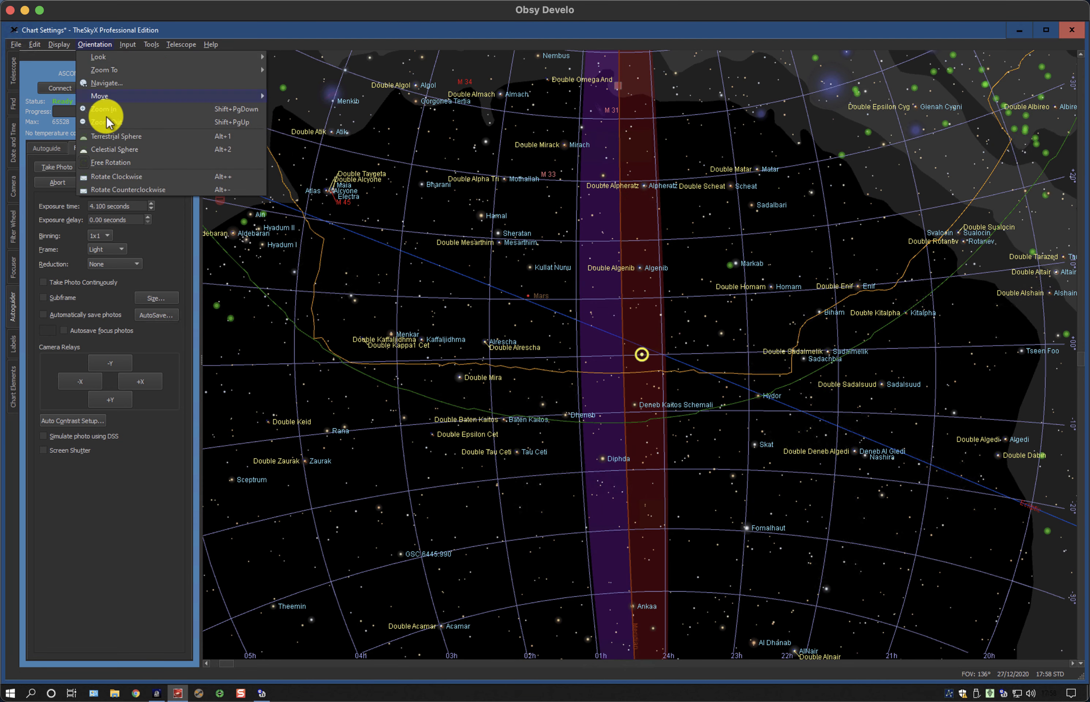
{"action": "left_click", "coordinate": [106, 136]}
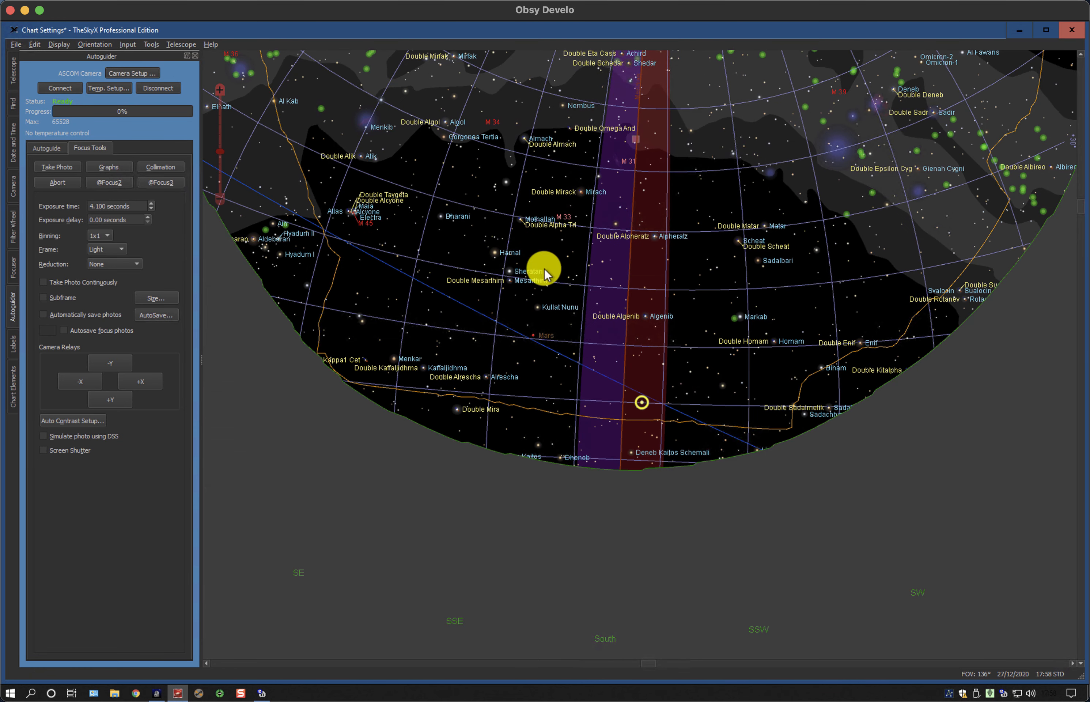
Slew the telescope to the star HIP 2006, near where the meridian meets the celestial equator
{"action": "left_click_drag", "start_coordinate": [208, 152], "coordinate": [219, 174]}
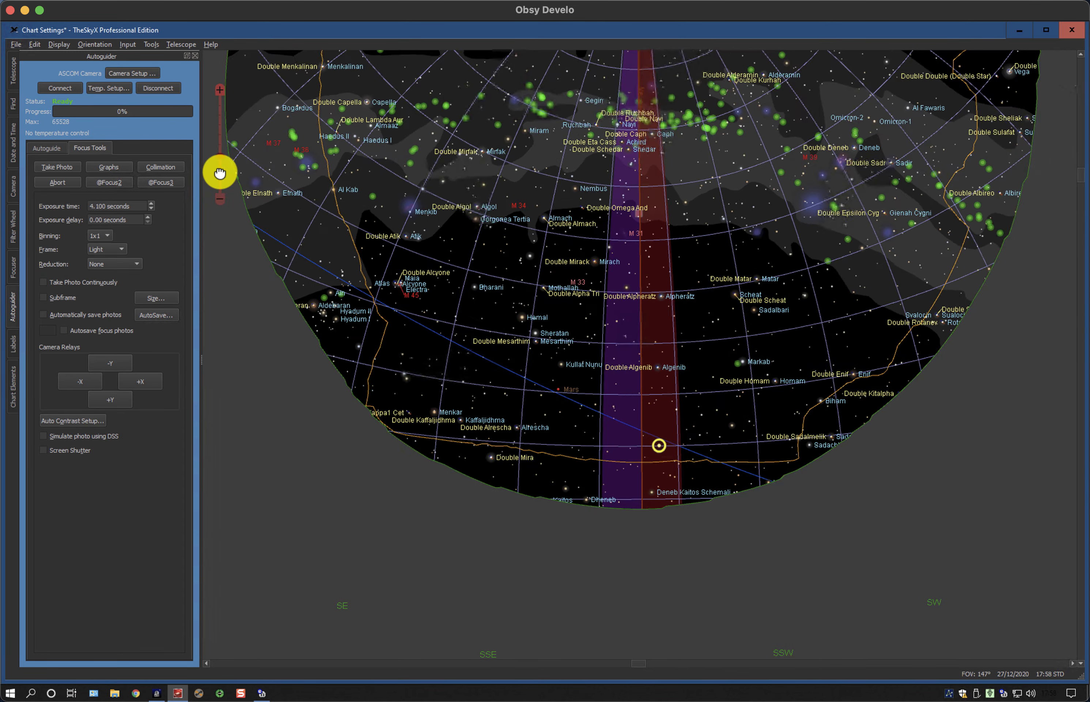
{"action": "left_click_drag", "start_coordinate": [650, 404], "coordinate": [739, 309]}
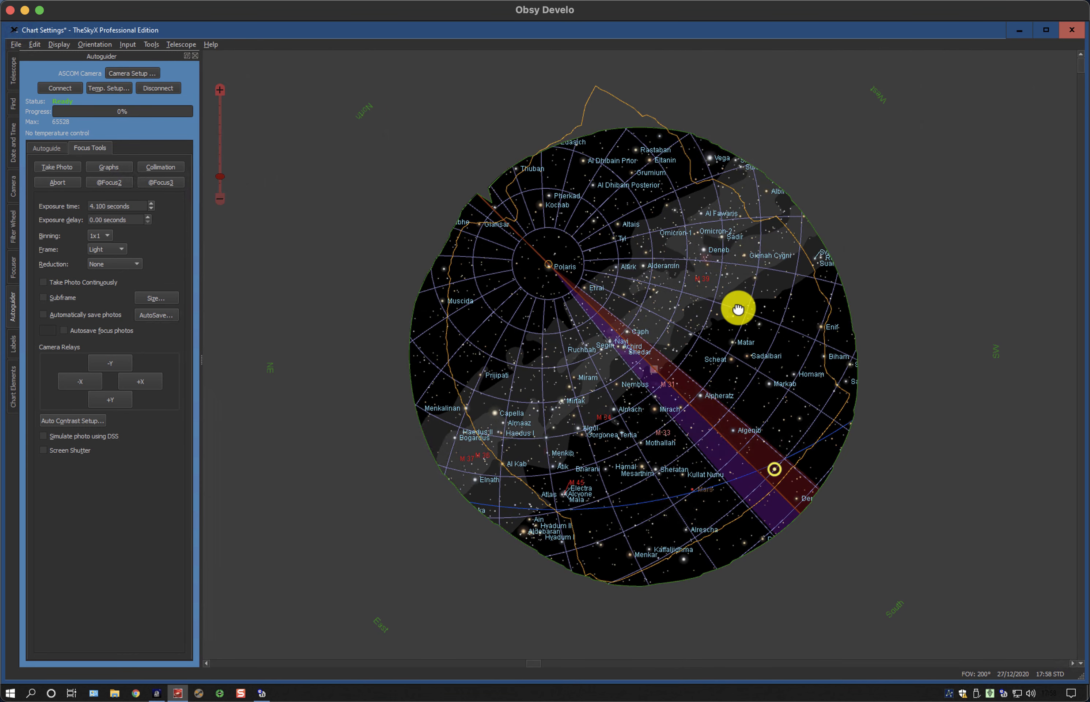
{"action": "scroll", "coordinate": [777, 474], "scroll_direction": "up", "scroll_amount": 3}
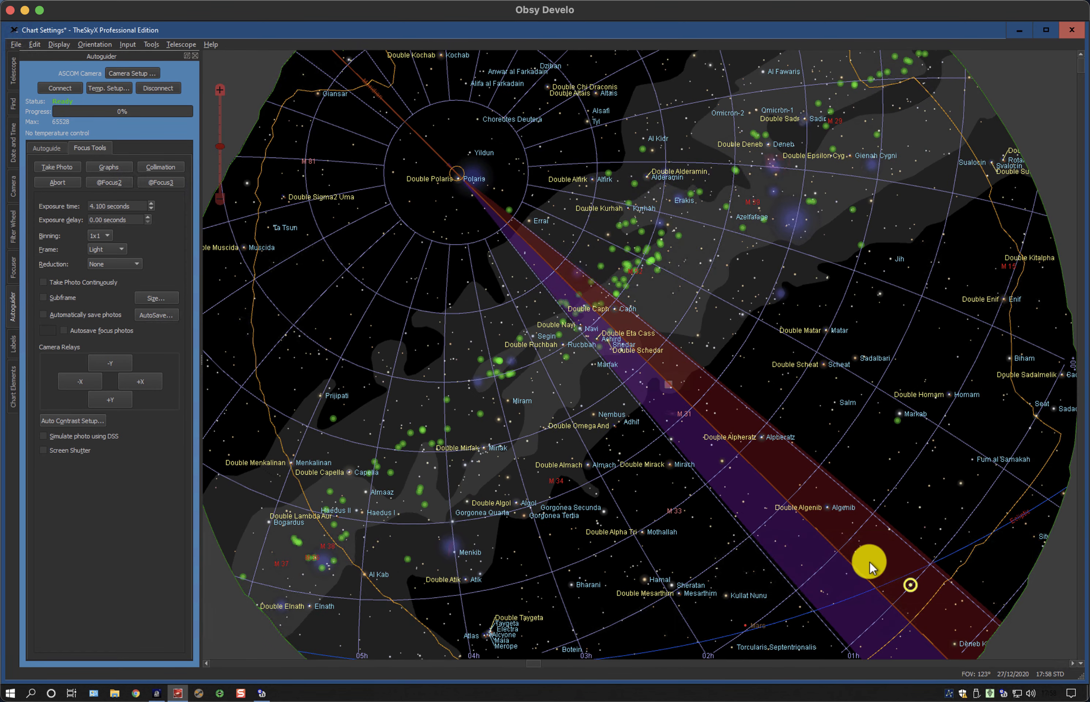
{"action": "left_click_drag", "start_coordinate": [688, 397], "coordinate": [583, 303]}
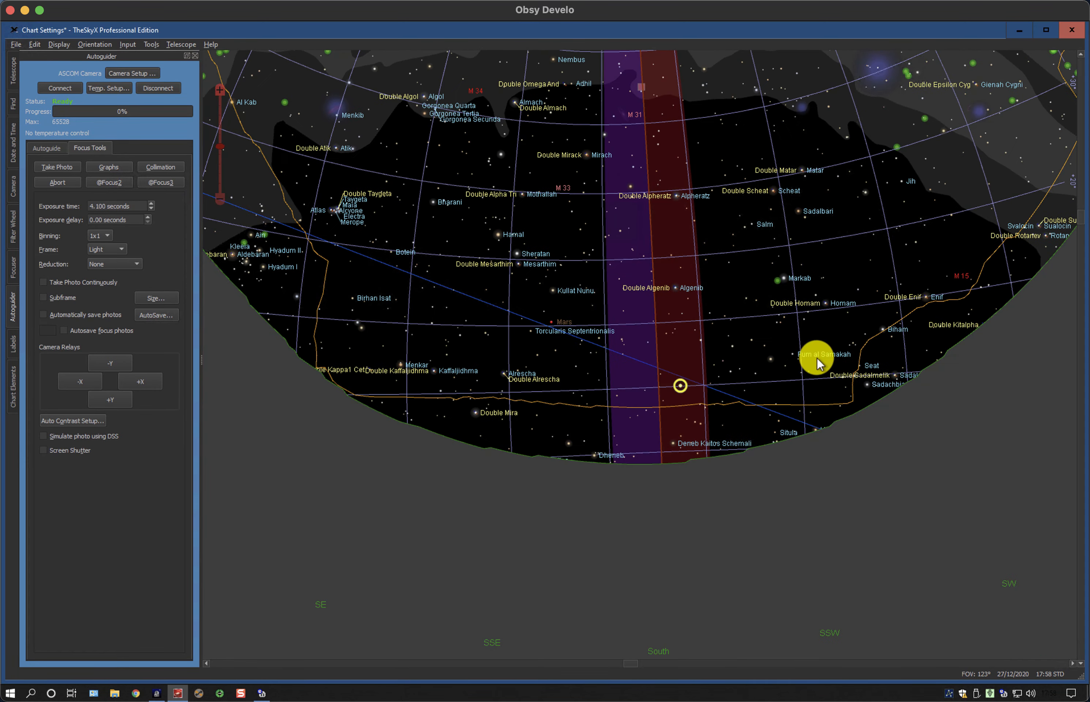
{"action": "scroll", "coordinate": [761, 407], "scroll_direction": "up", "scroll_amount": 5}
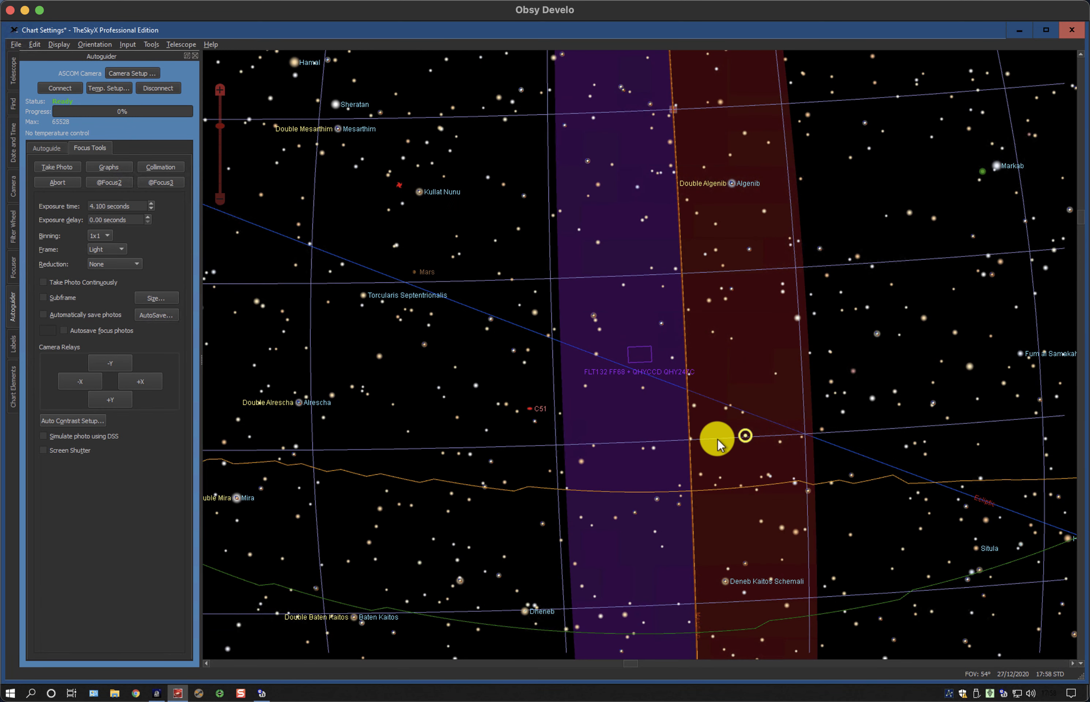
{"action": "left_click_drag", "start_coordinate": [797, 447], "coordinate": [766, 416]}
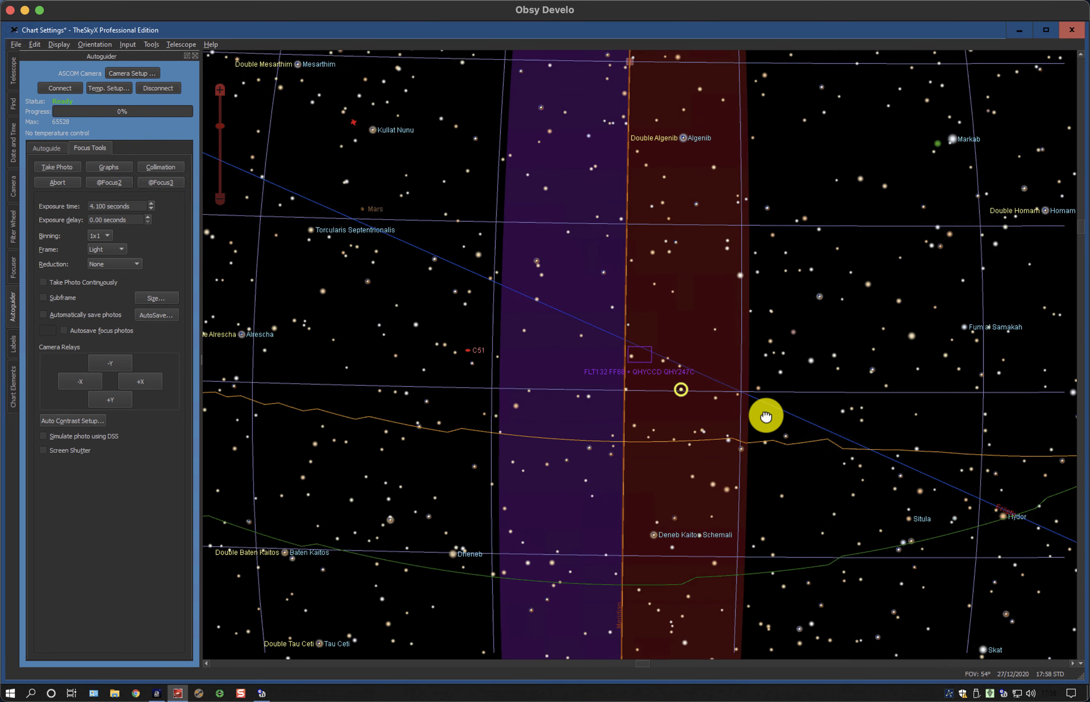
{"action": "left_click", "coordinate": [632, 356]}
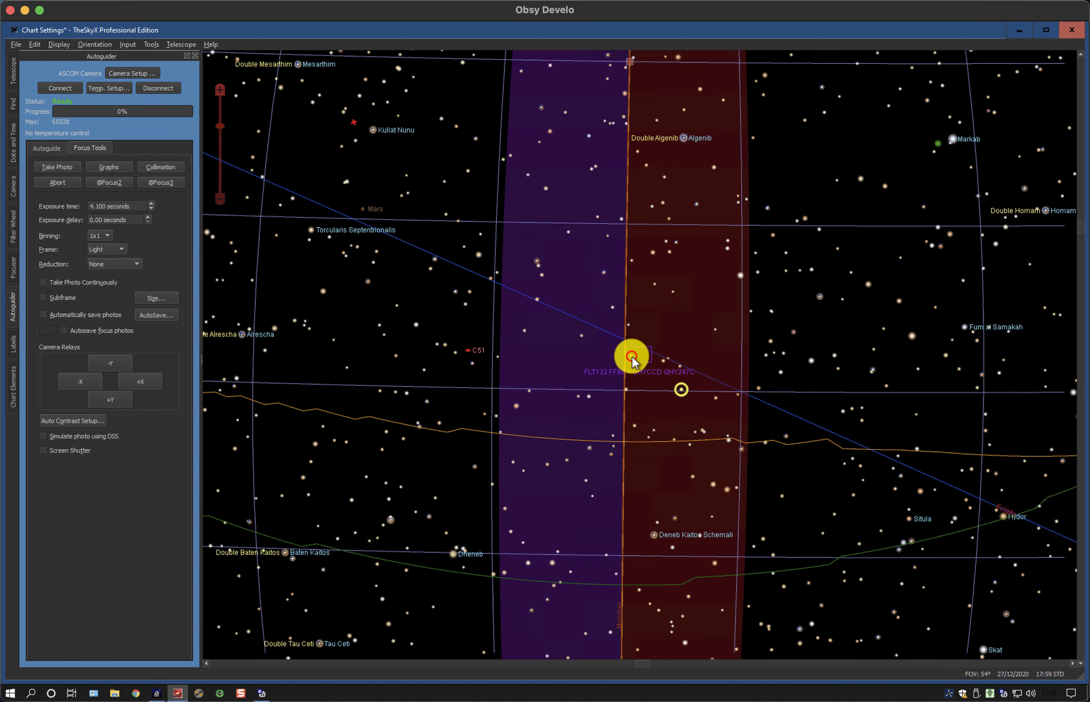
{"action": "right_click", "coordinate": [633, 358]}
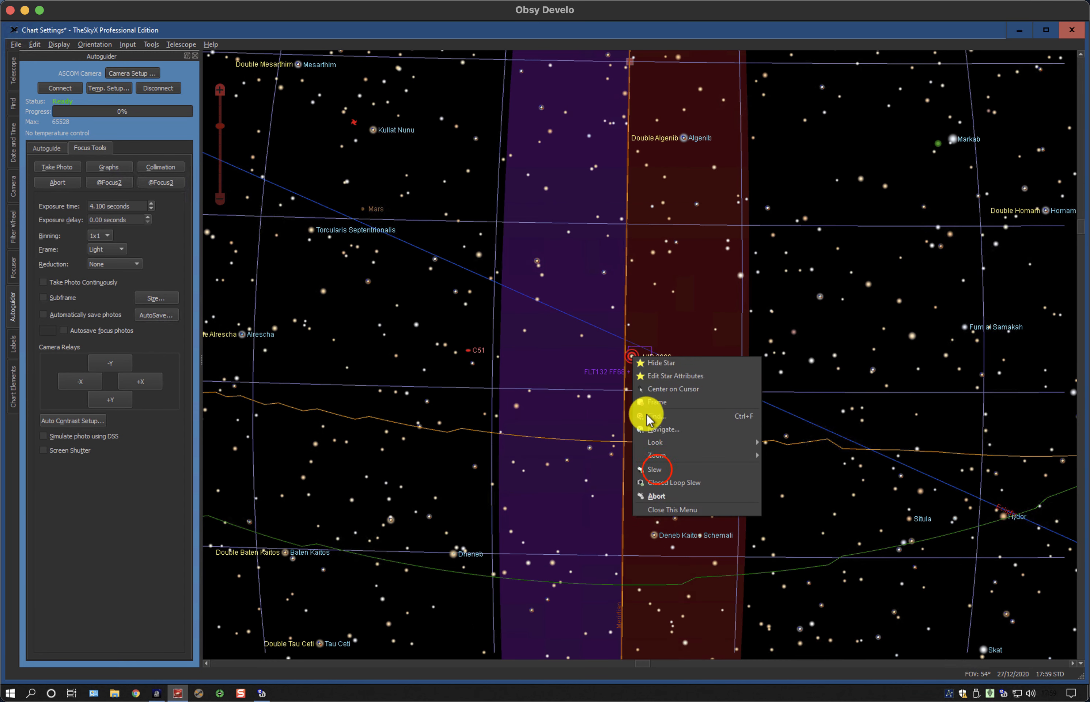
{"action": "left_click", "coordinate": [657, 469]}
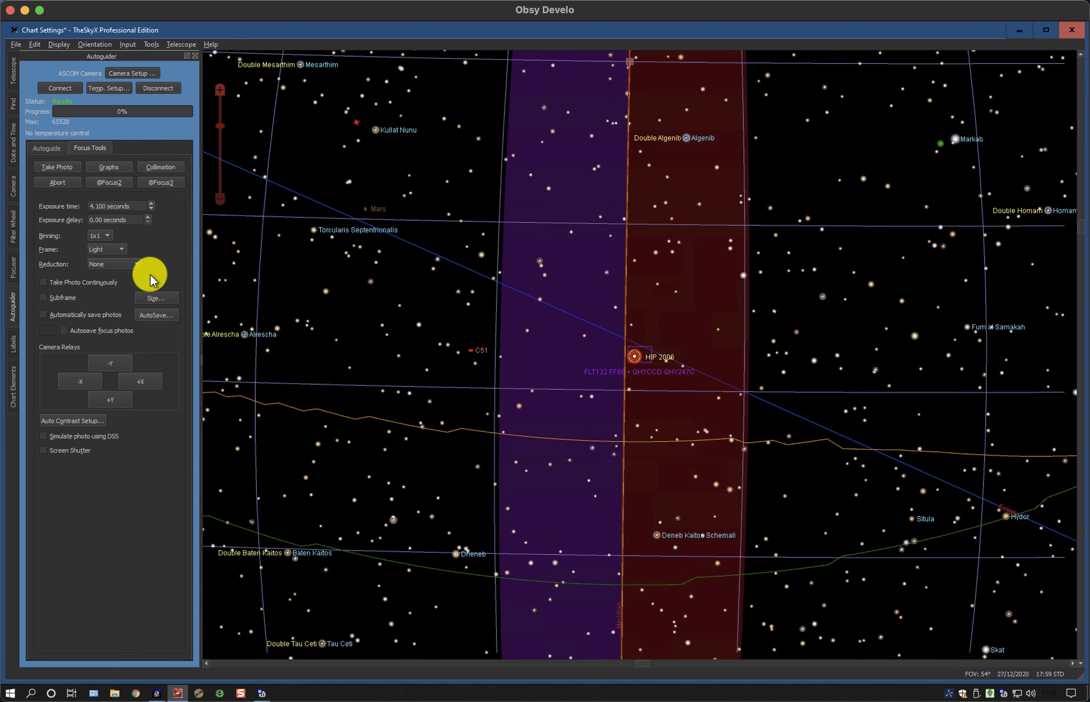
Take a full autoguider photo and a subframe photo around the bright star left of its centre
{"action": "left_click", "coordinate": [66, 168]}
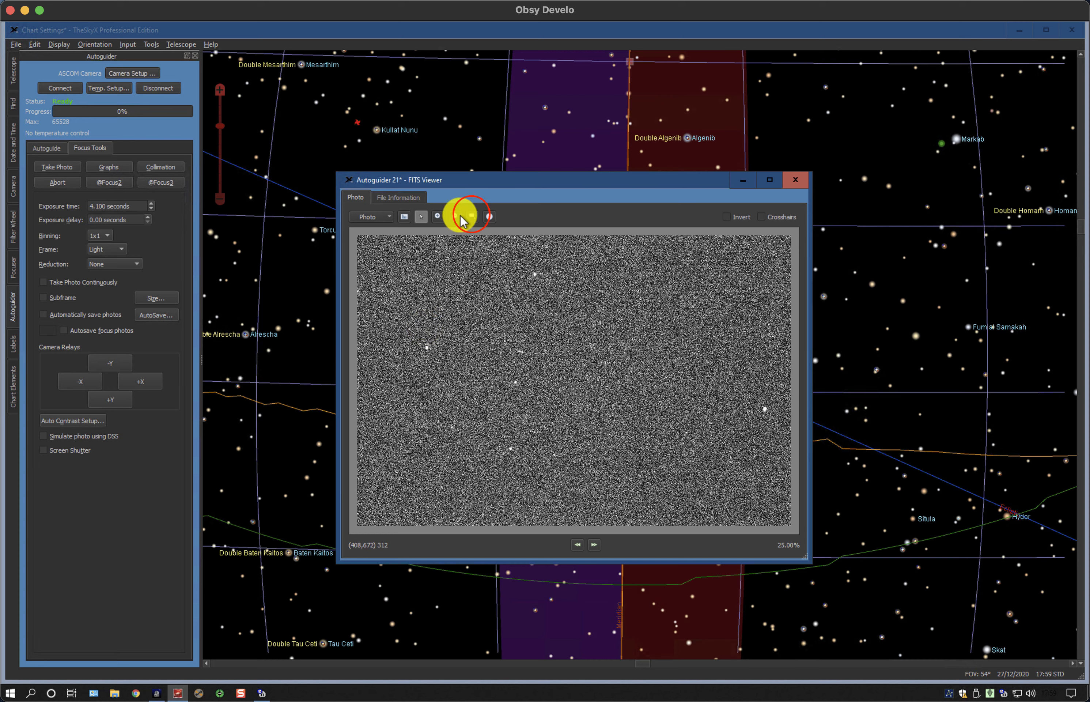
{"action": "left_click", "coordinate": [472, 217]}
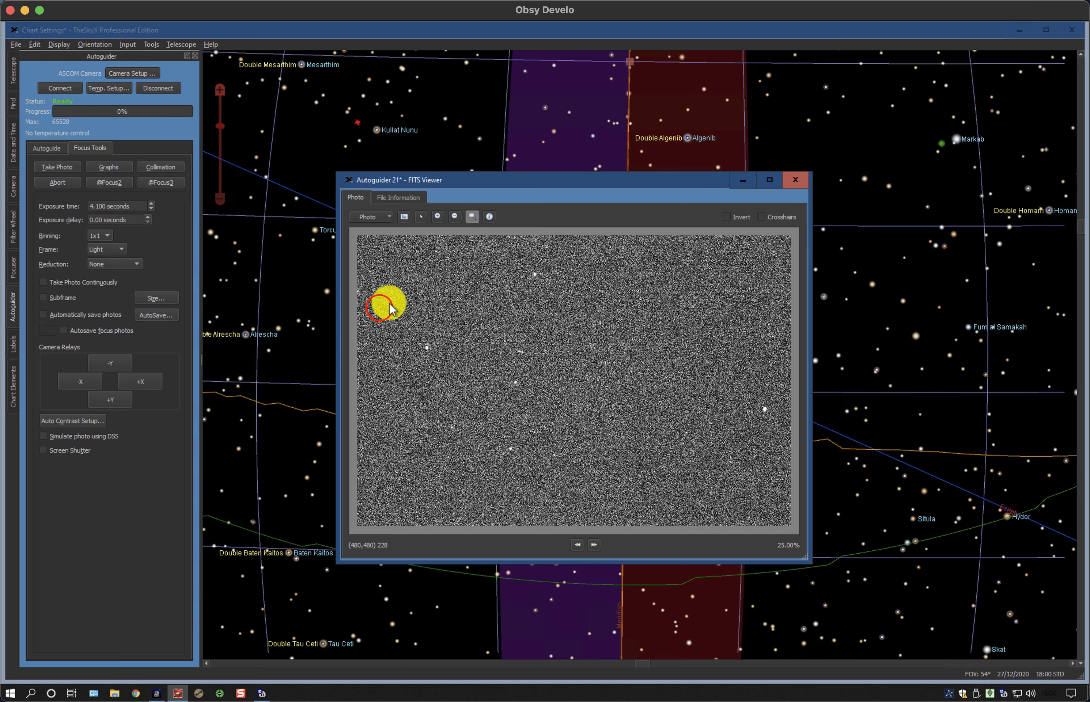
{"action": "left_click_drag", "start_coordinate": [379, 307], "coordinate": [467, 390]}
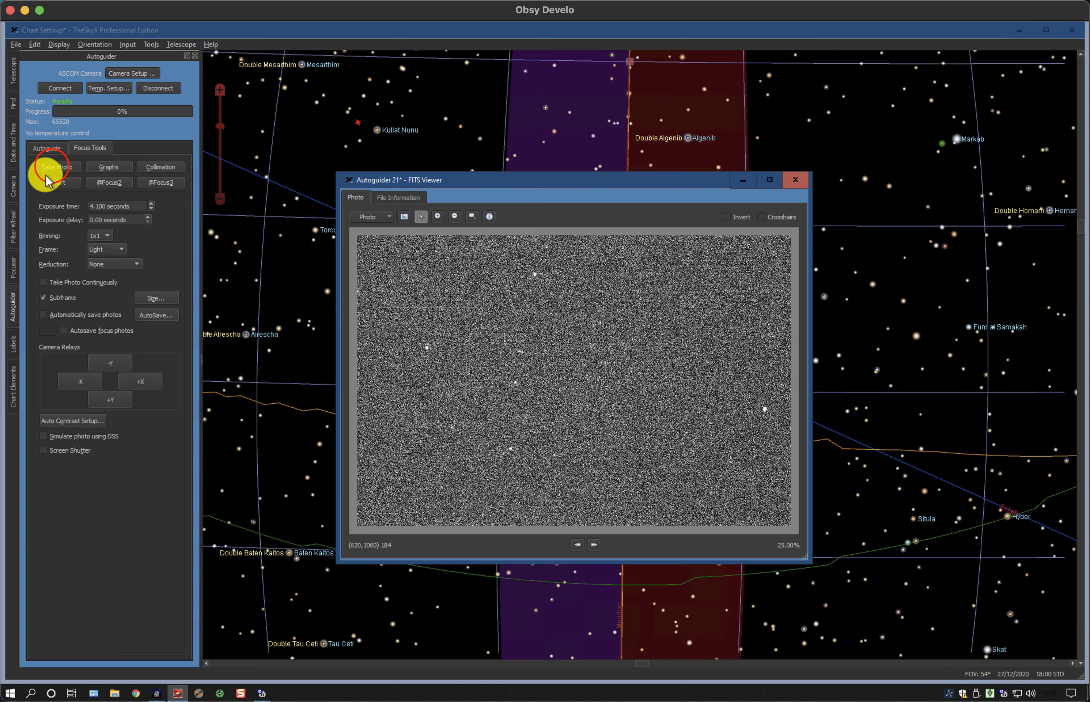
{"action": "left_click", "coordinate": [54, 168]}
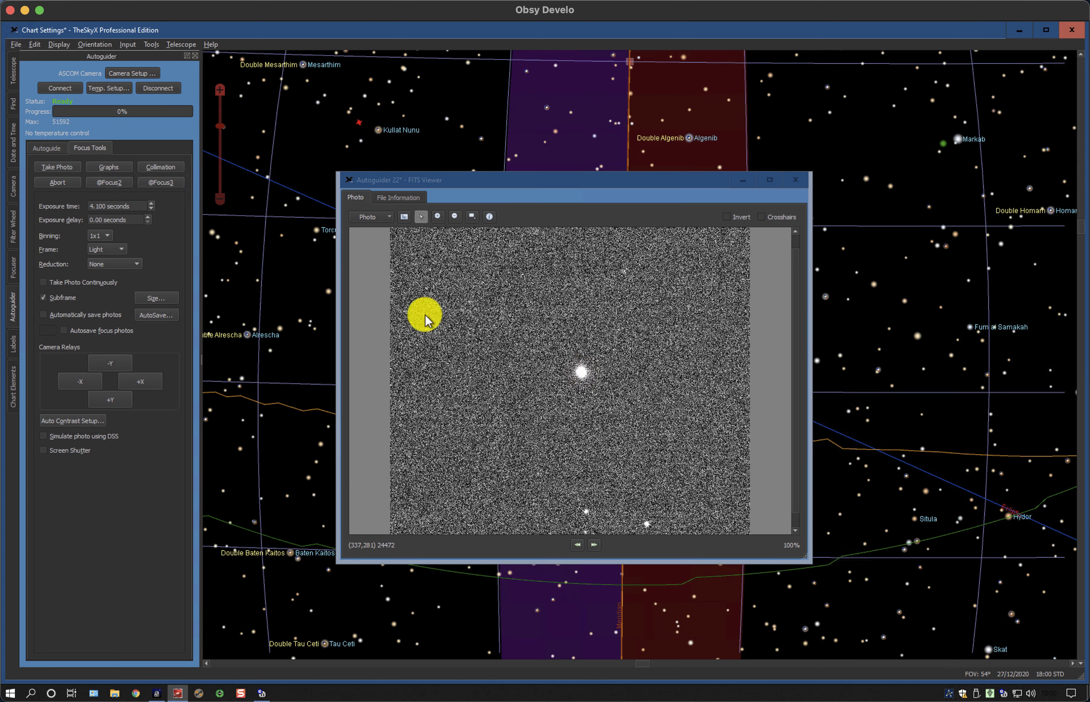
Set the focus exposure time to 0.5 seconds and retake the autoguider subframe photo
{"action": "left_click", "coordinate": [132, 204]}
{"action": "left_click", "coordinate": [132, 204]}
{"action": "key", "text": "BackSpace"}
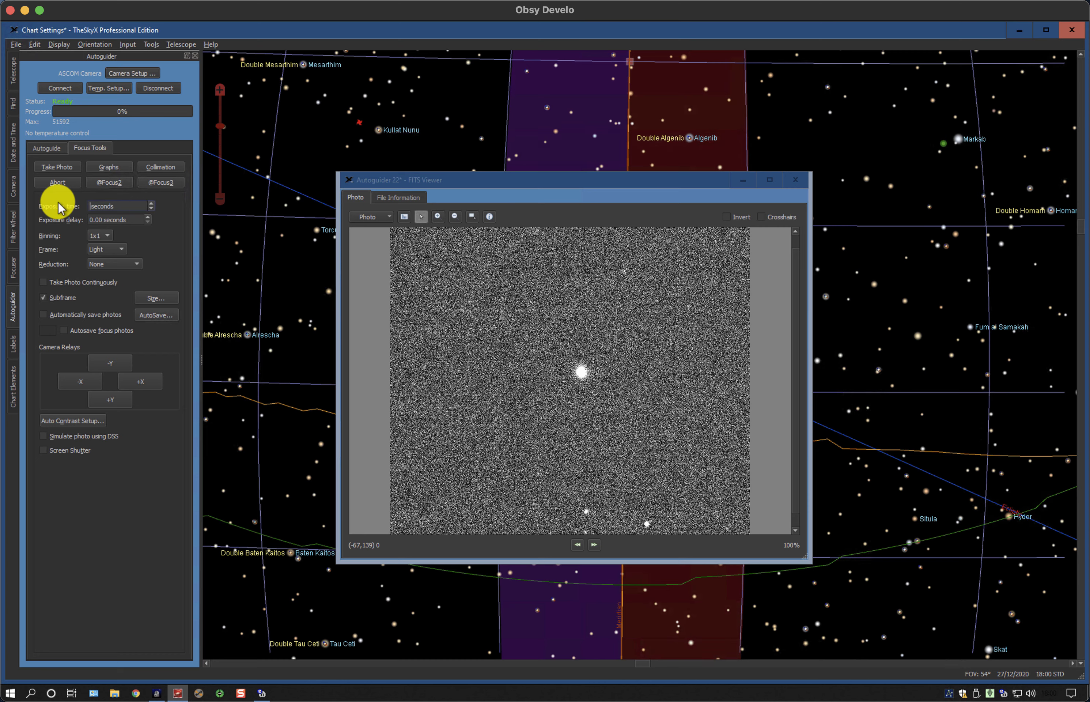
{"action": "type", "text": "0.5"}
{"action": "left_click", "coordinate": [56, 168]}
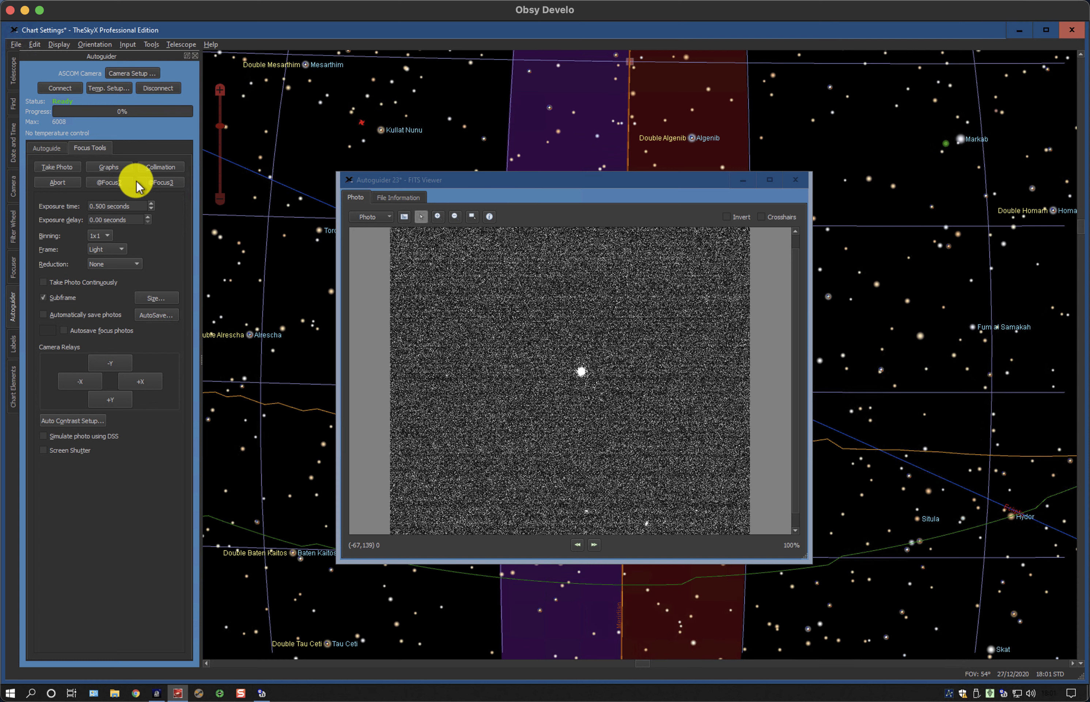
Enable the X Plus, X Minus, Y Plus and Y Minus relays in the Autoguide Setup
{"action": "left_click", "coordinate": [46, 149]}
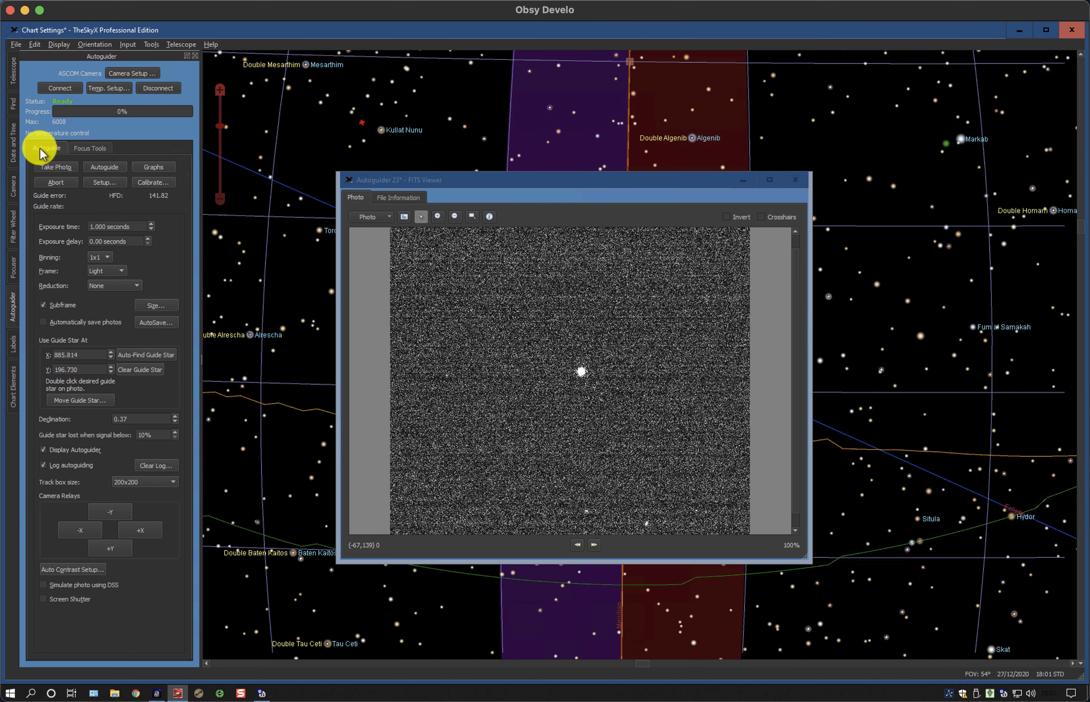
{"action": "left_click", "coordinate": [103, 183]}
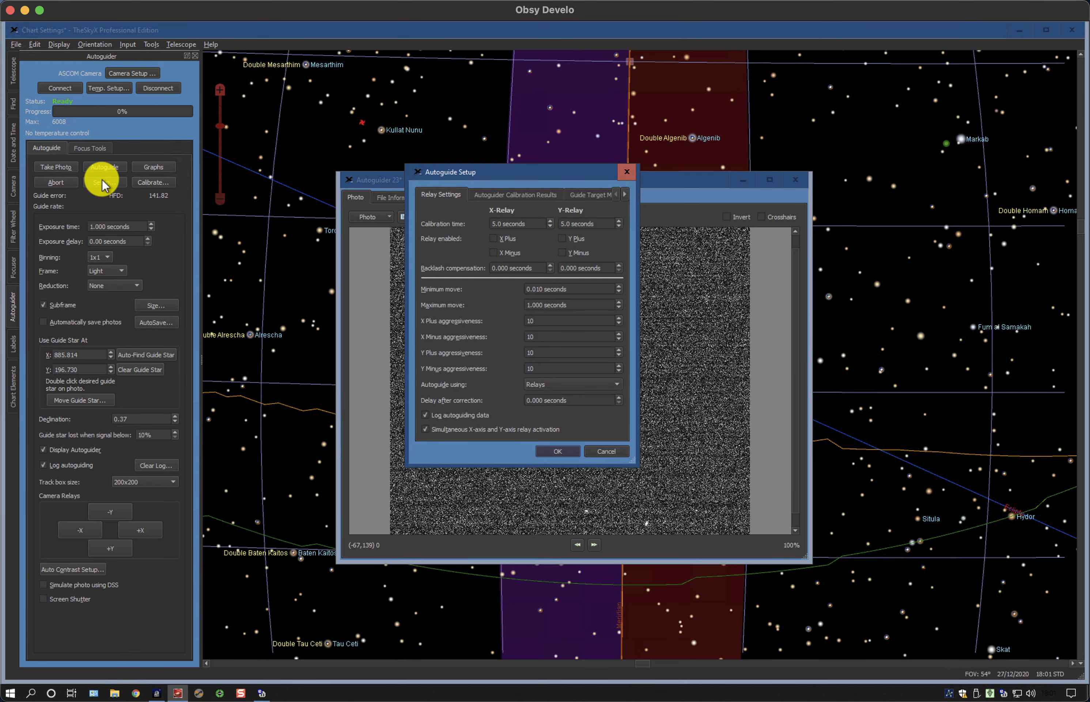
{"action": "left_click", "coordinate": [491, 239]}
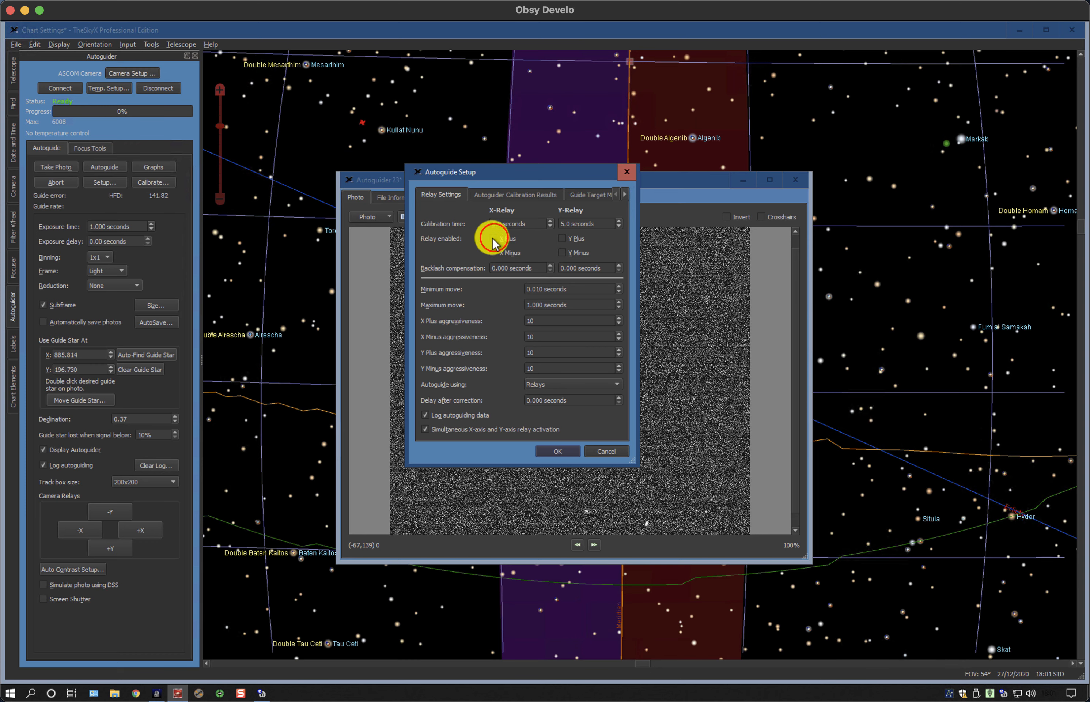
{"action": "left_click", "coordinate": [499, 252]}
{"action": "left_click", "coordinate": [562, 238]}
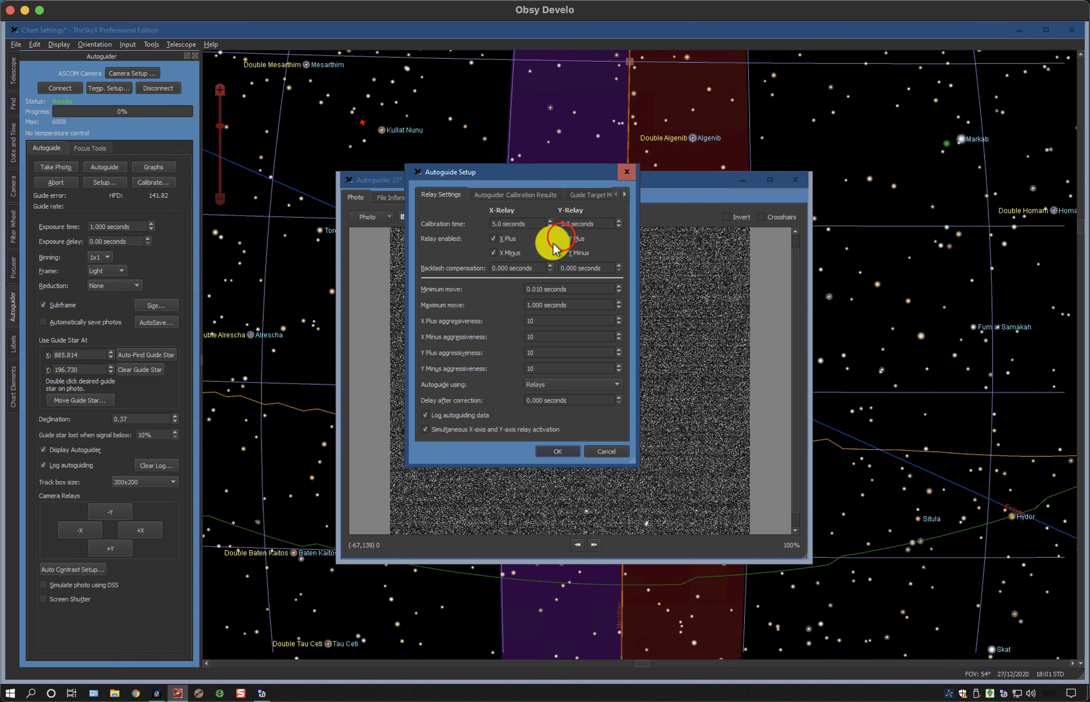
{"action": "left_click", "coordinate": [561, 253]}
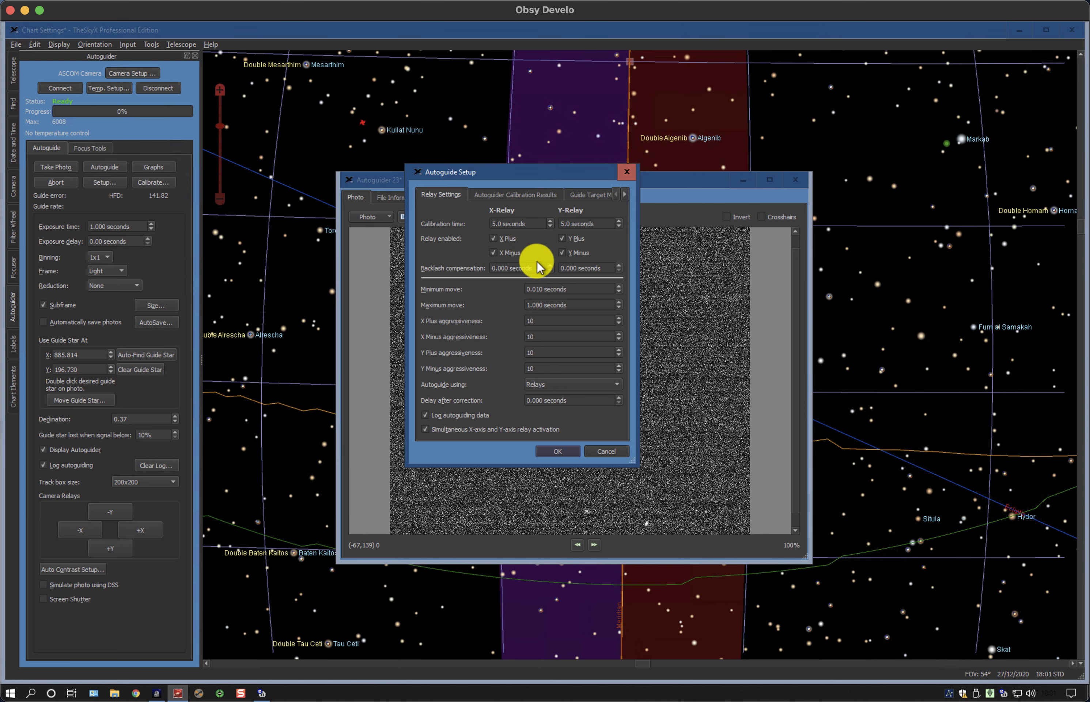
Disable the plus and minus relays on both the X and Y axes and accept the autoguide setup
{"action": "left_click", "coordinate": [494, 239]}
{"action": "left_click", "coordinate": [495, 253]}
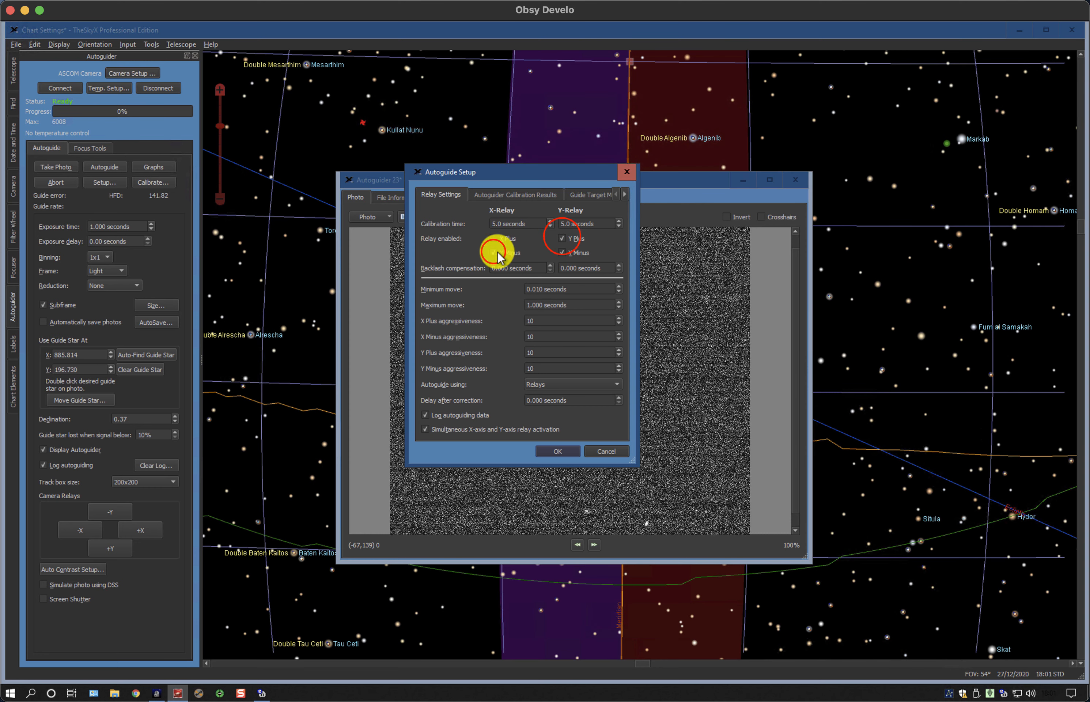
{"action": "left_click", "coordinate": [562, 238]}
{"action": "left_click", "coordinate": [561, 253]}
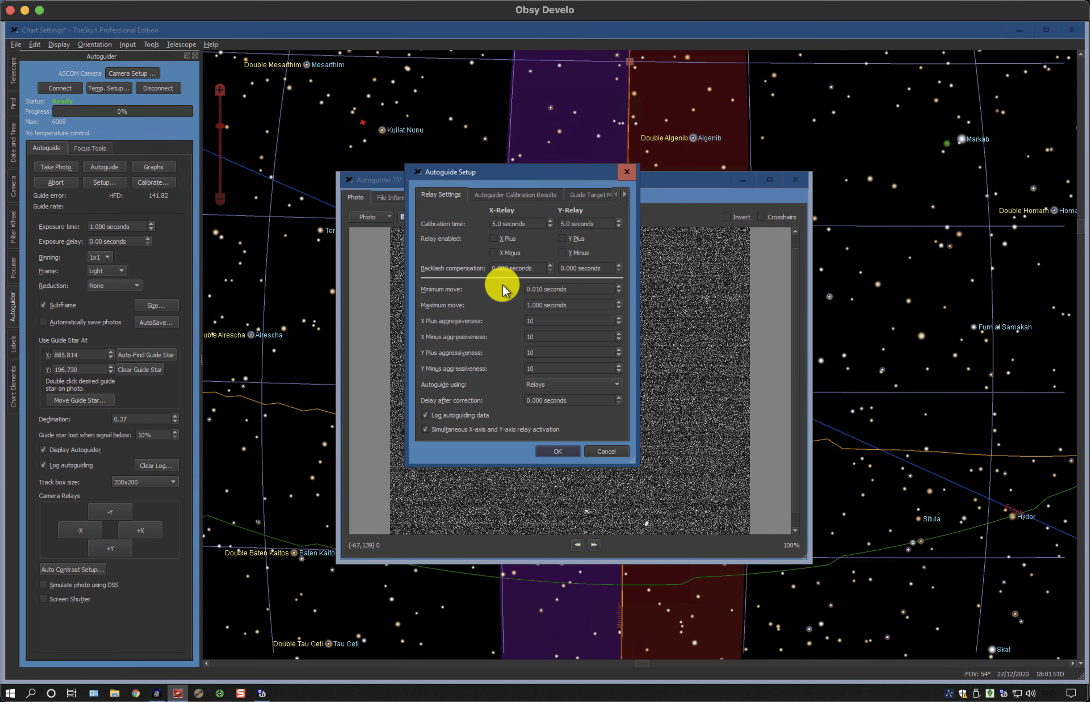
{"action": "left_click", "coordinate": [558, 451]}
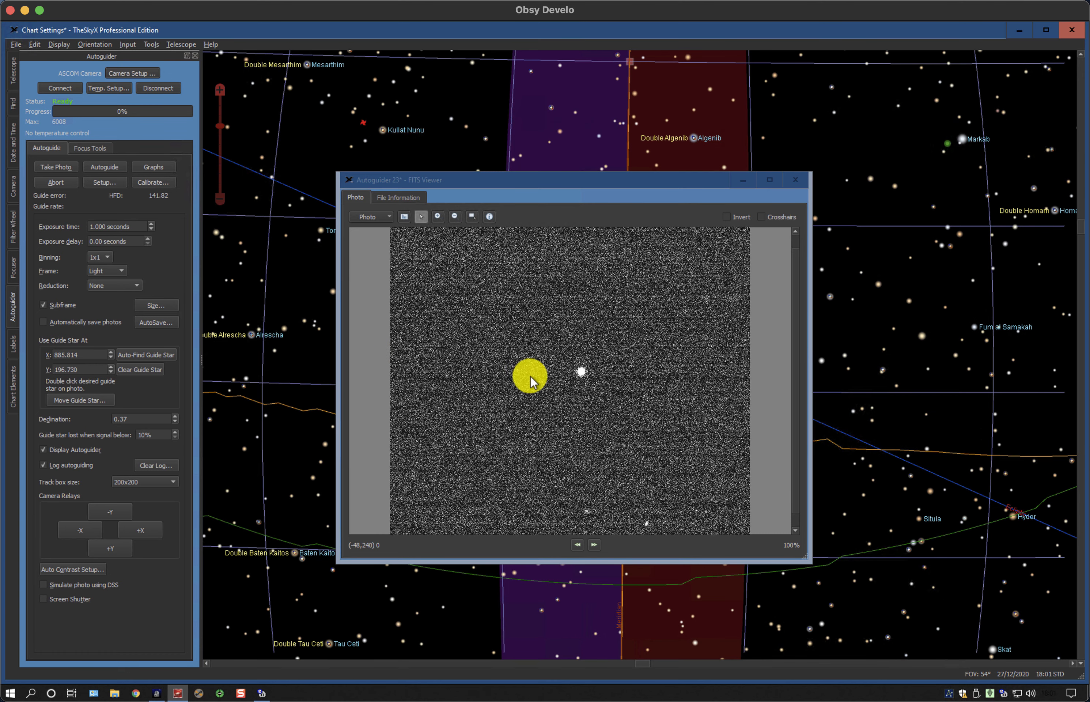
Start autoguiding on the bright star in the subframe photo with a cleared autoguider log
{"action": "left_click", "coordinate": [580, 374]}
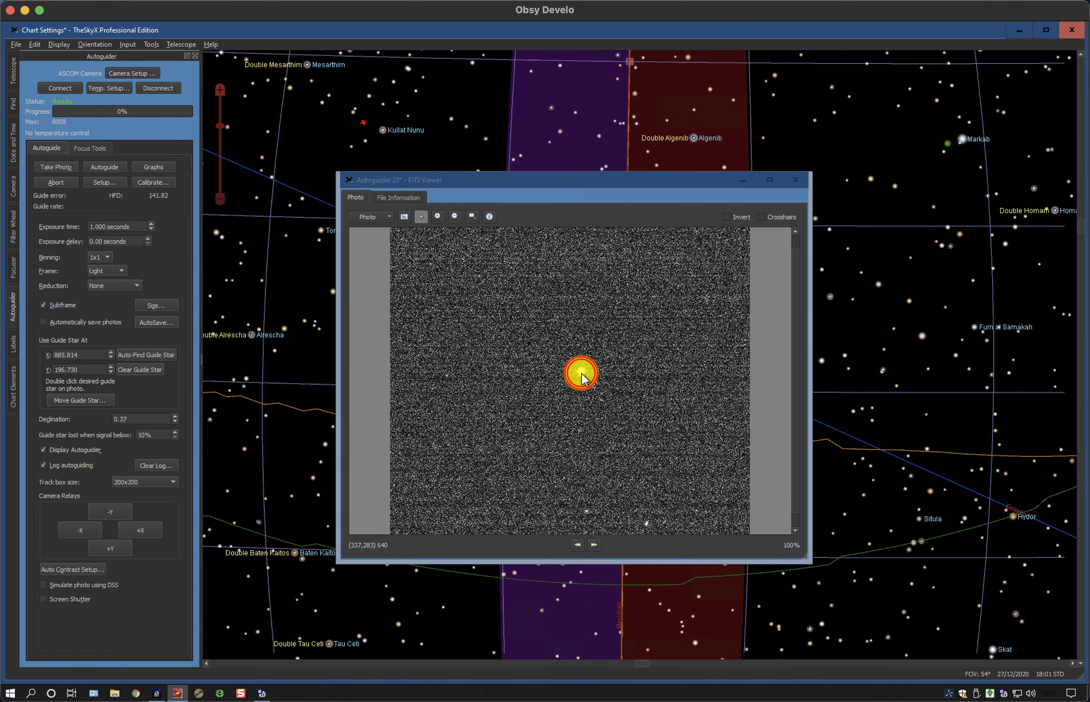
{"action": "double_click", "coordinate": [580, 373]}
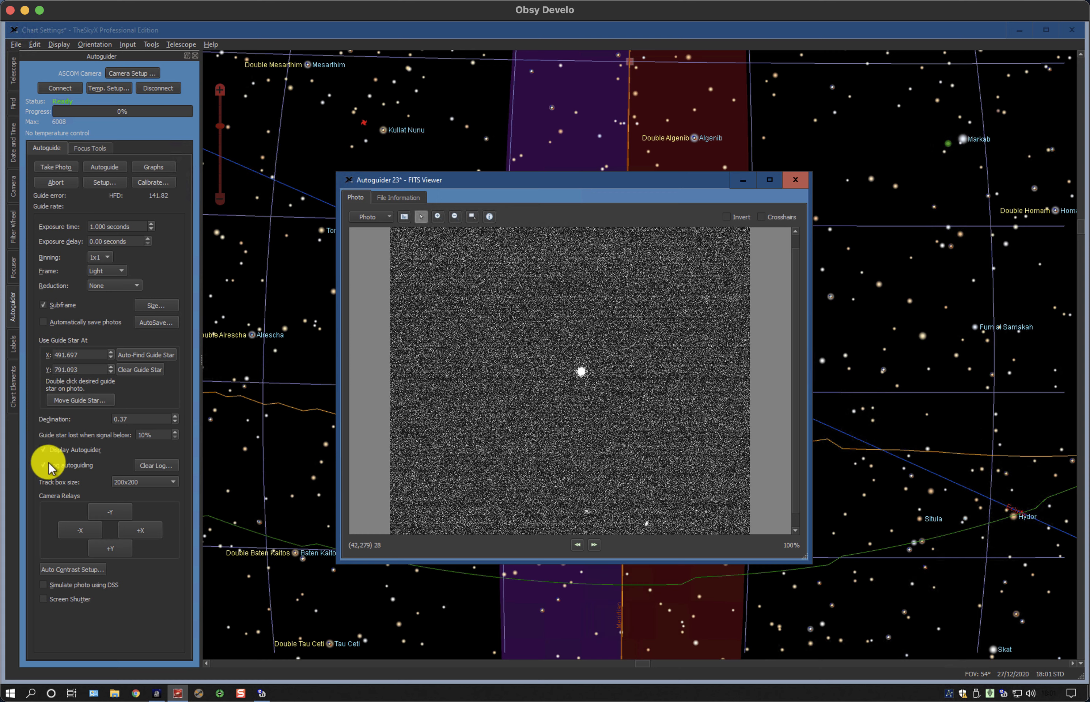
{"action": "left_click", "coordinate": [156, 464]}
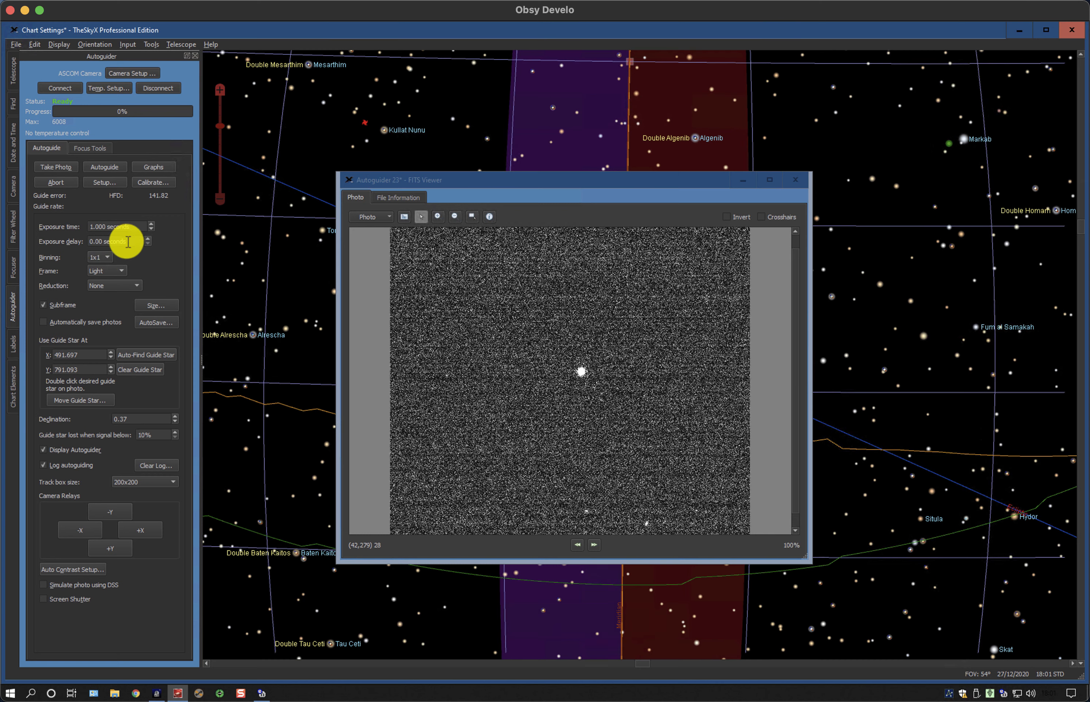
{"action": "left_click", "coordinate": [105, 170]}
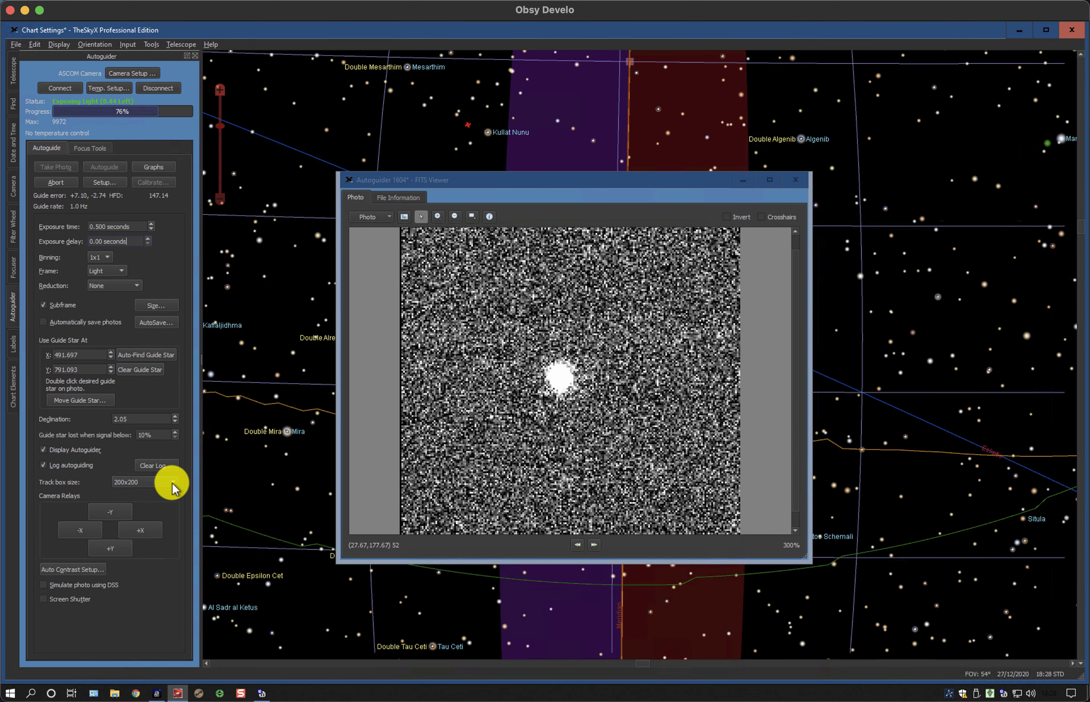
Review the available track box sizes and choose 200x200
{"action": "left_click", "coordinate": [172, 481]}
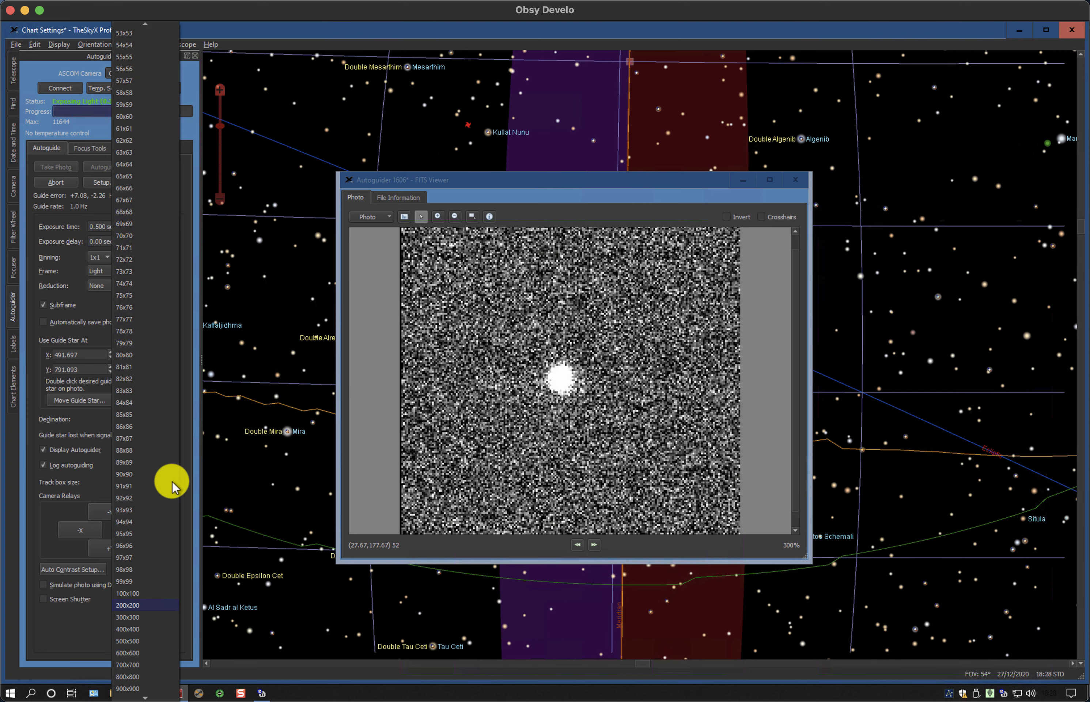
{"action": "left_click", "coordinate": [138, 613]}
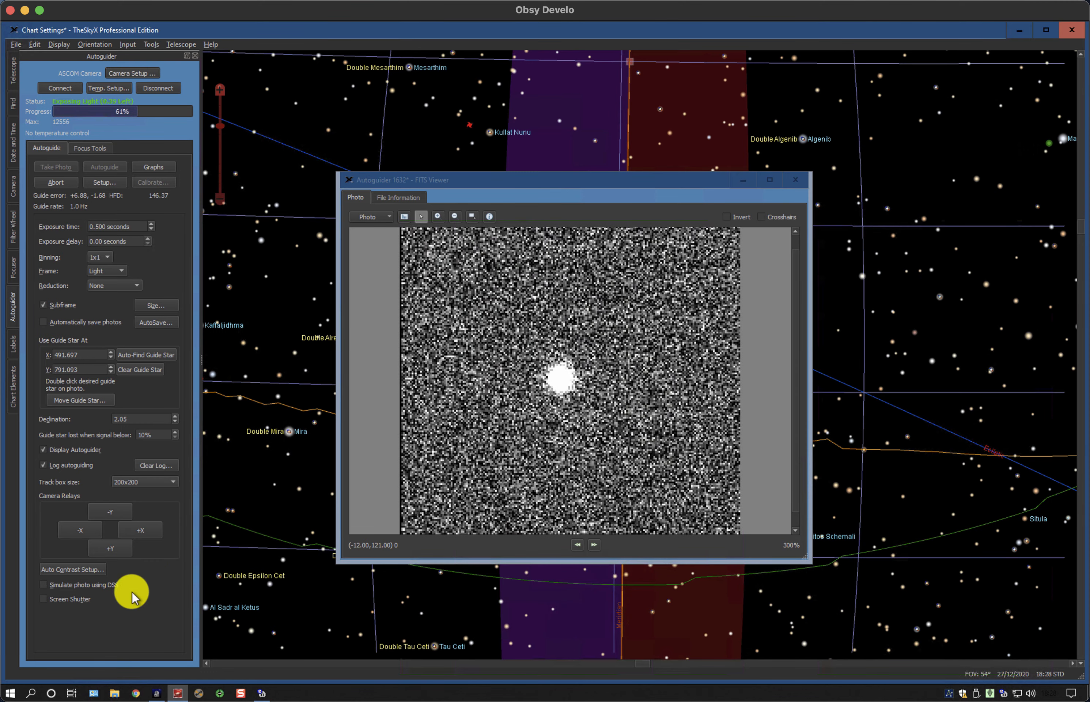
Switch to File Explorer and locate the autoguider log for December 27 2020 in TheSkyX Professional Edition's Camera AutoSave folder under Documents, closing the window when done
{"action": "left_click", "coordinate": [116, 692]}
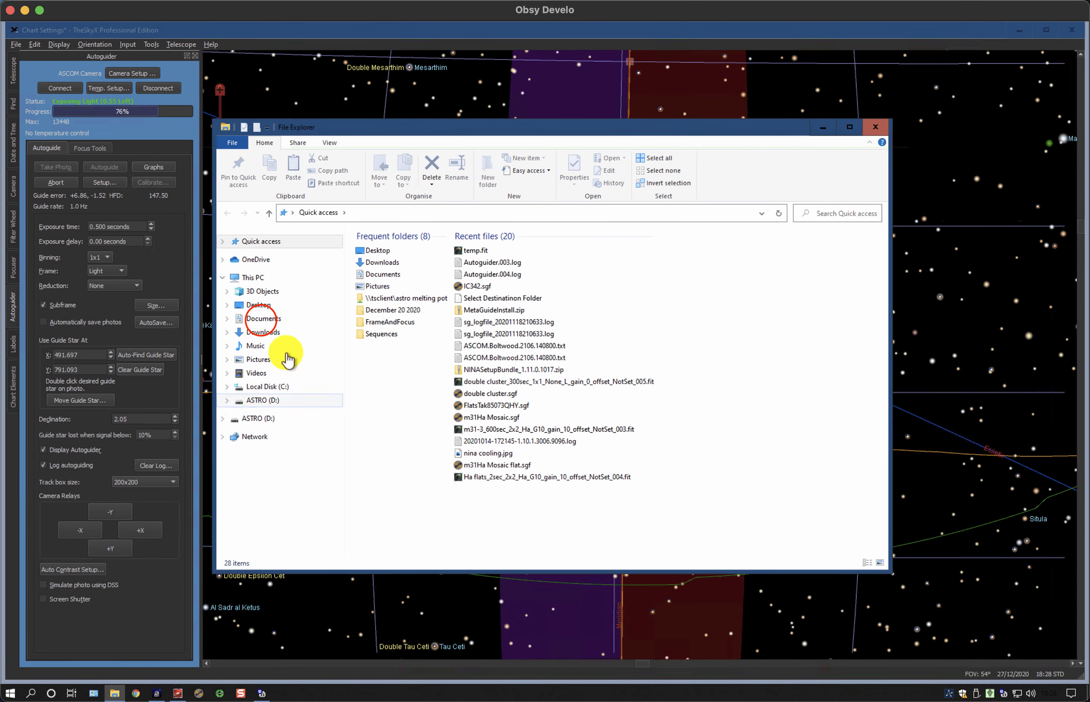
{"action": "left_click", "coordinate": [263, 318]}
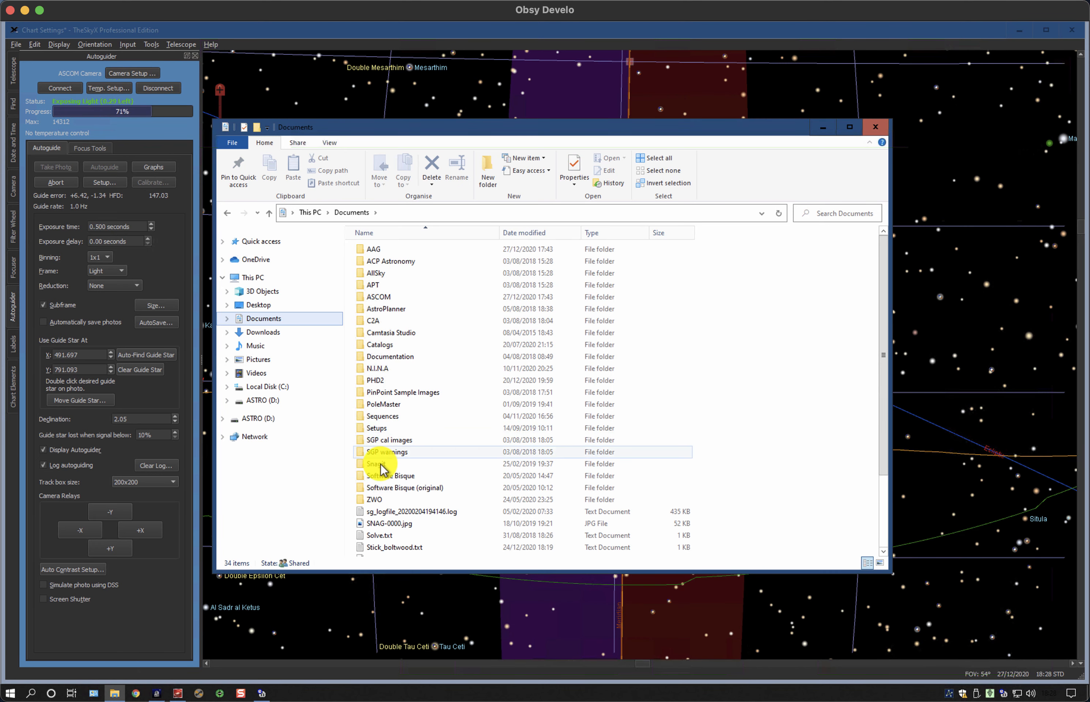
{"action": "double_click", "coordinate": [388, 476]}
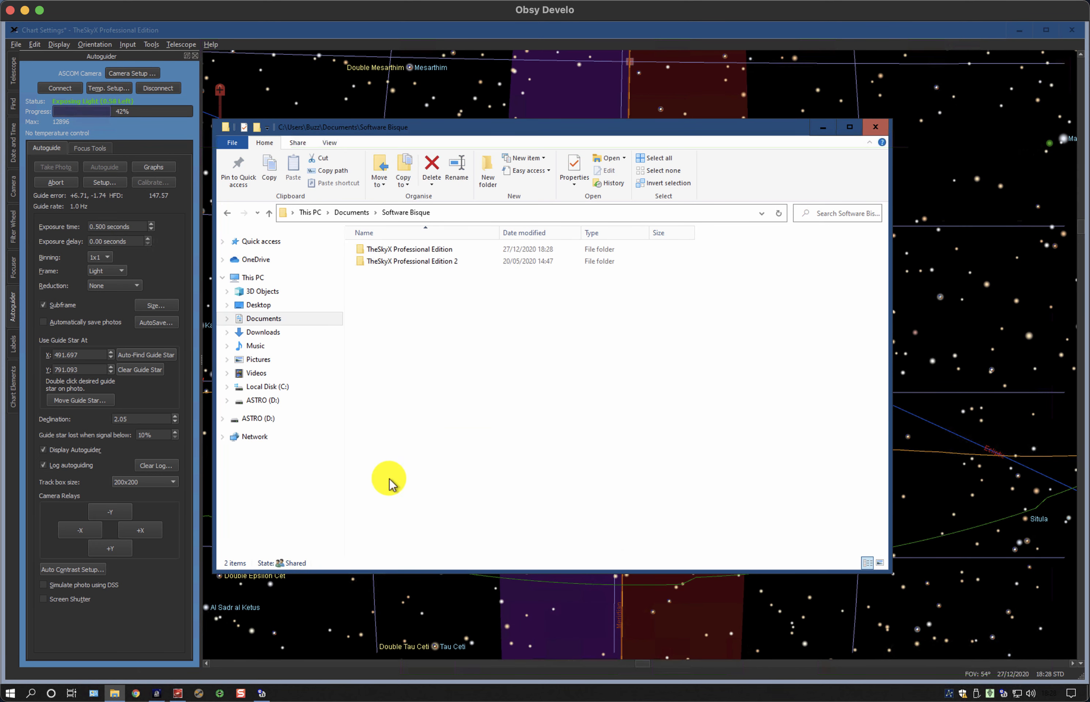
{"action": "double_click", "coordinate": [415, 249]}
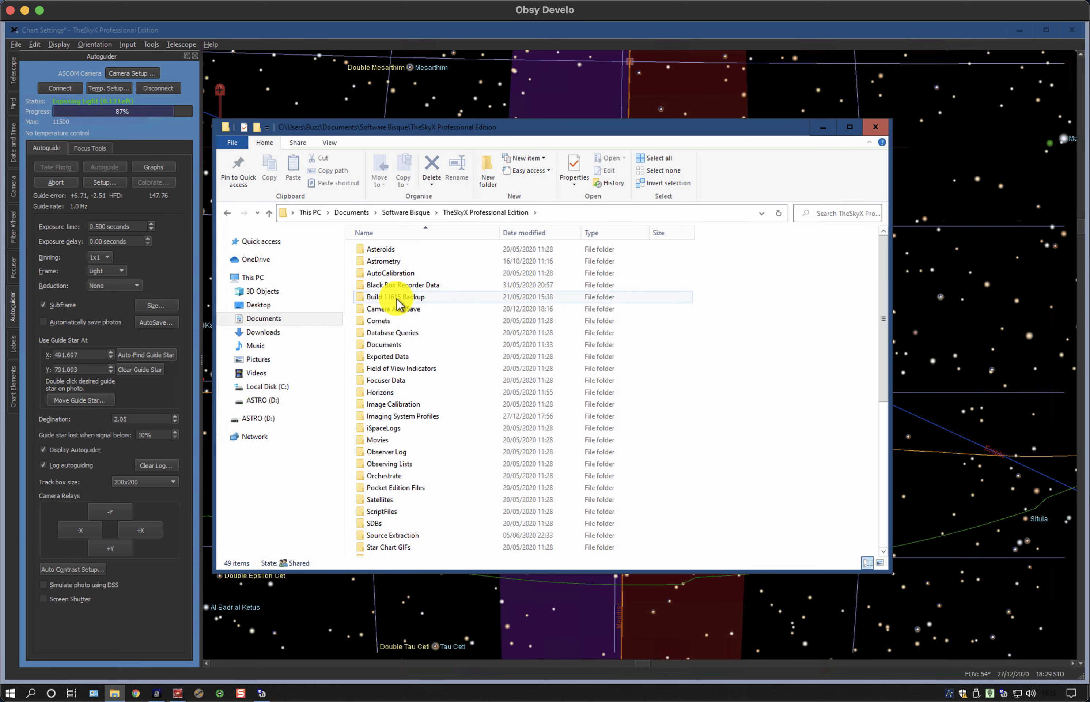
{"action": "left_click", "coordinate": [378, 312]}
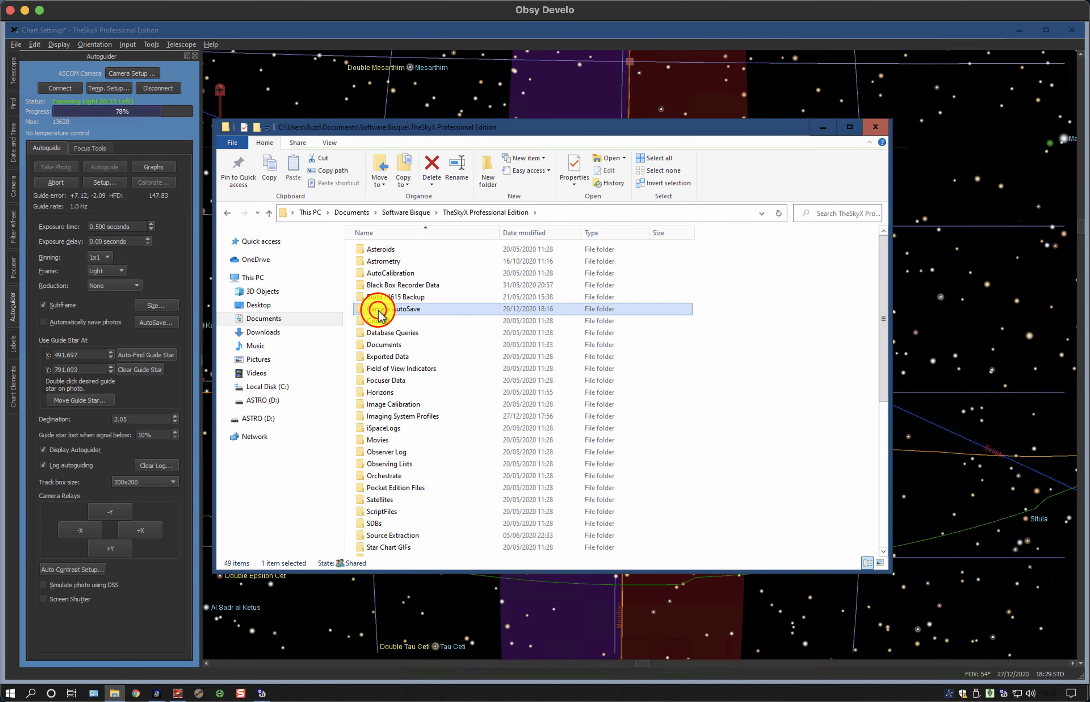
{"action": "double_click", "coordinate": [378, 313]}
{"action": "double_click", "coordinate": [381, 249]}
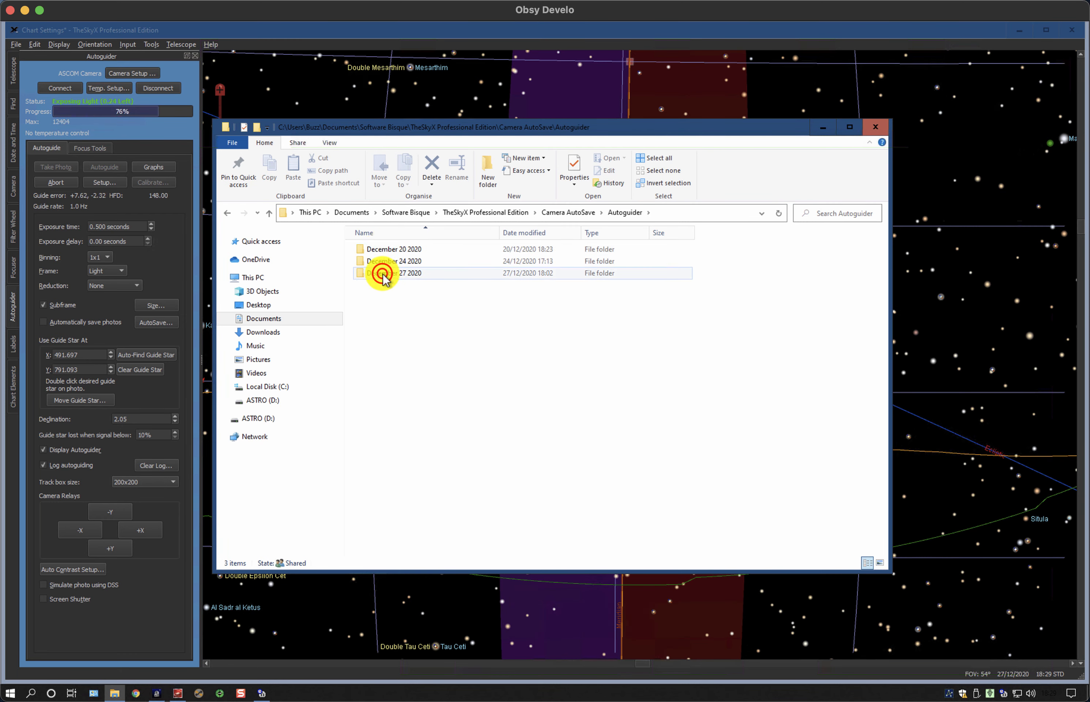
{"action": "double_click", "coordinate": [382, 273]}
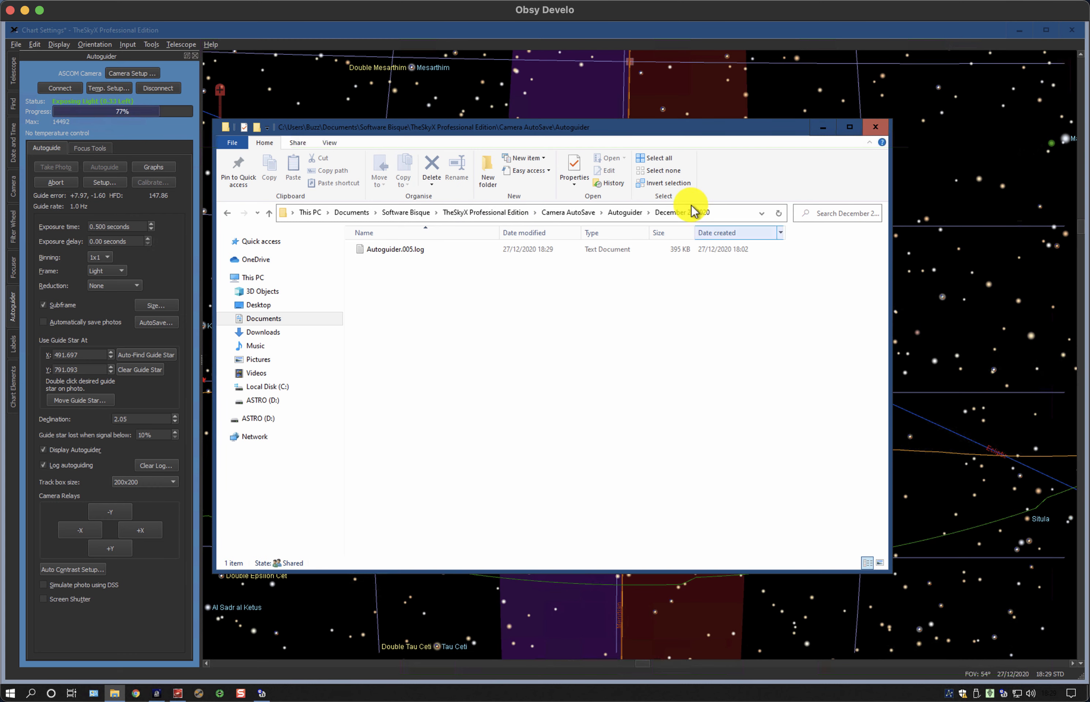
{"action": "left_click", "coordinate": [877, 127]}
{"action": "mouse_move", "coordinate": [877, 127]}
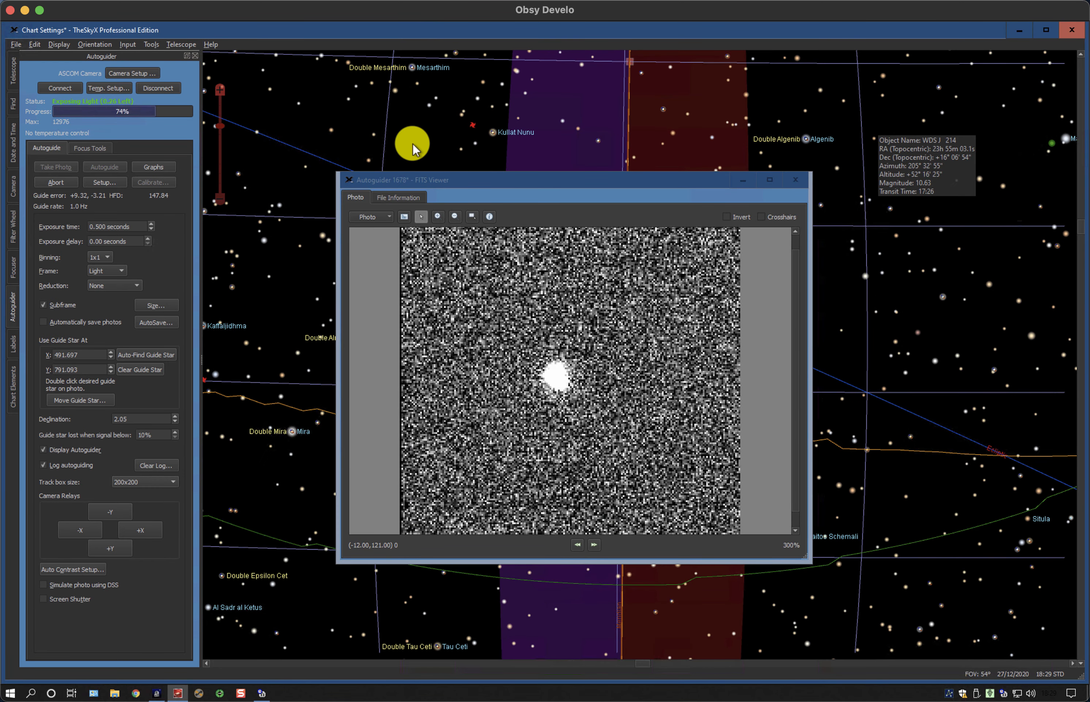
Stop the autoguiding run and bring up the Compute PEC Curve settings in Bisque TCS
{"action": "left_click", "coordinate": [55, 183]}
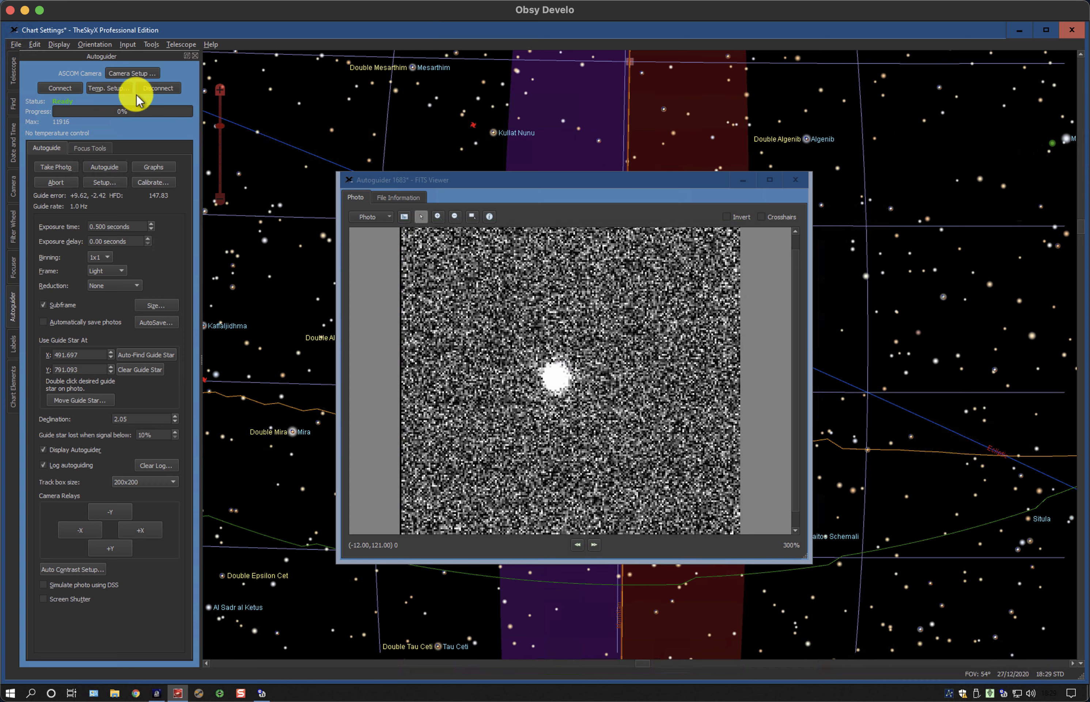
{"action": "left_click", "coordinate": [14, 72]}
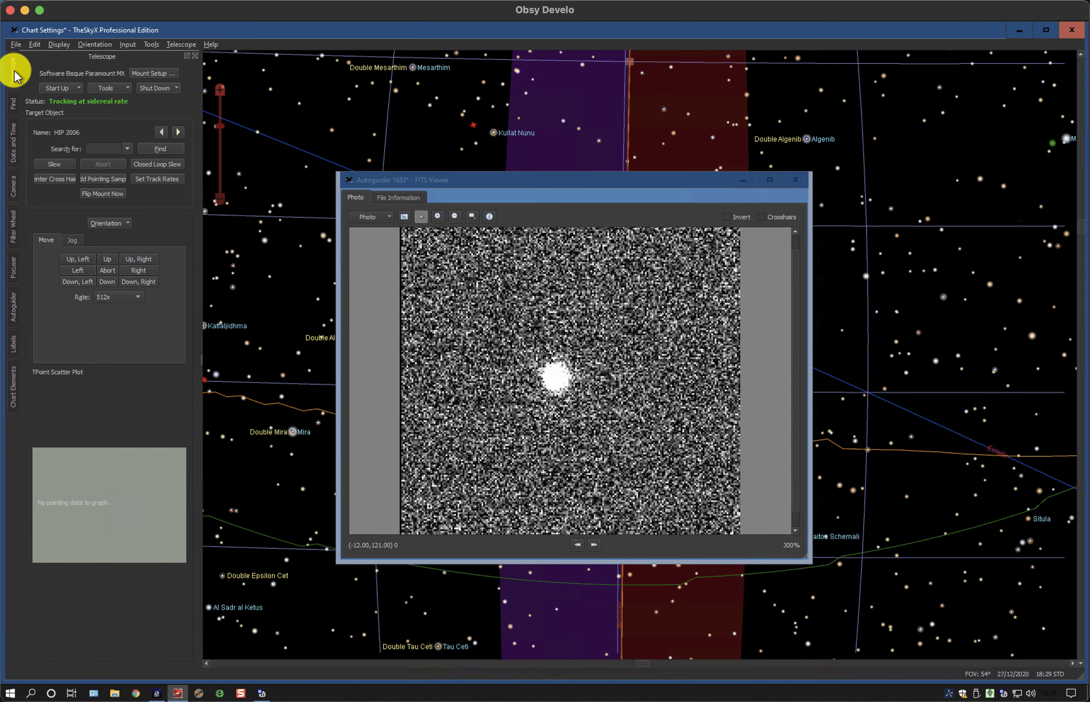
{"action": "left_click", "coordinate": [121, 87]}
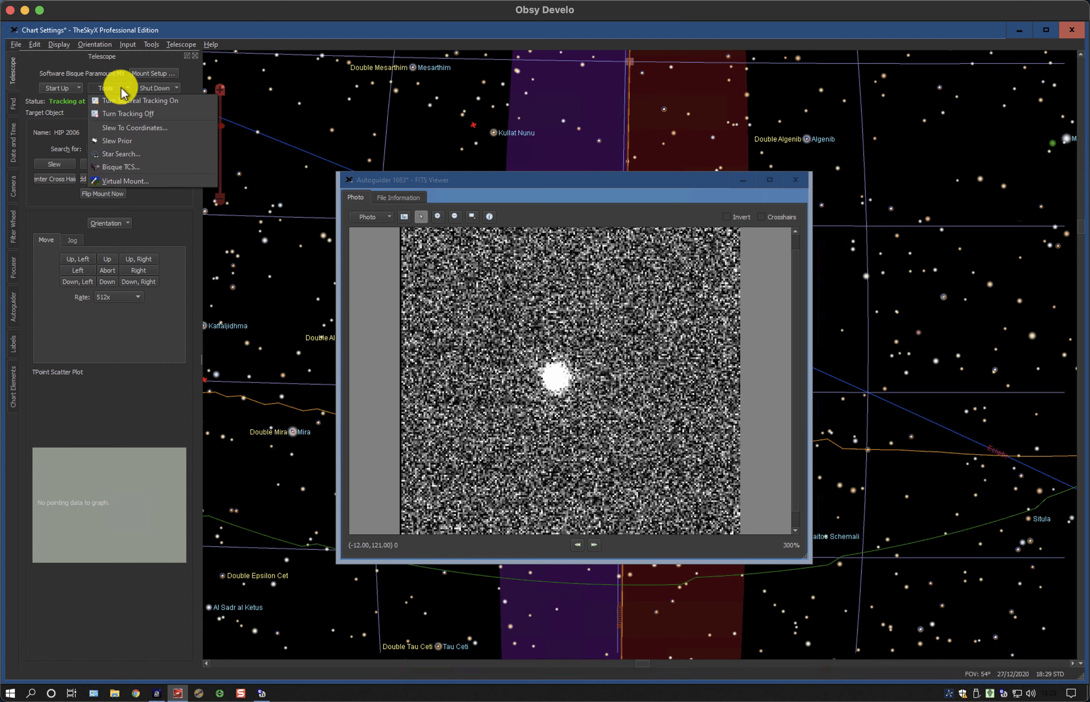
{"action": "left_click", "coordinate": [116, 168]}
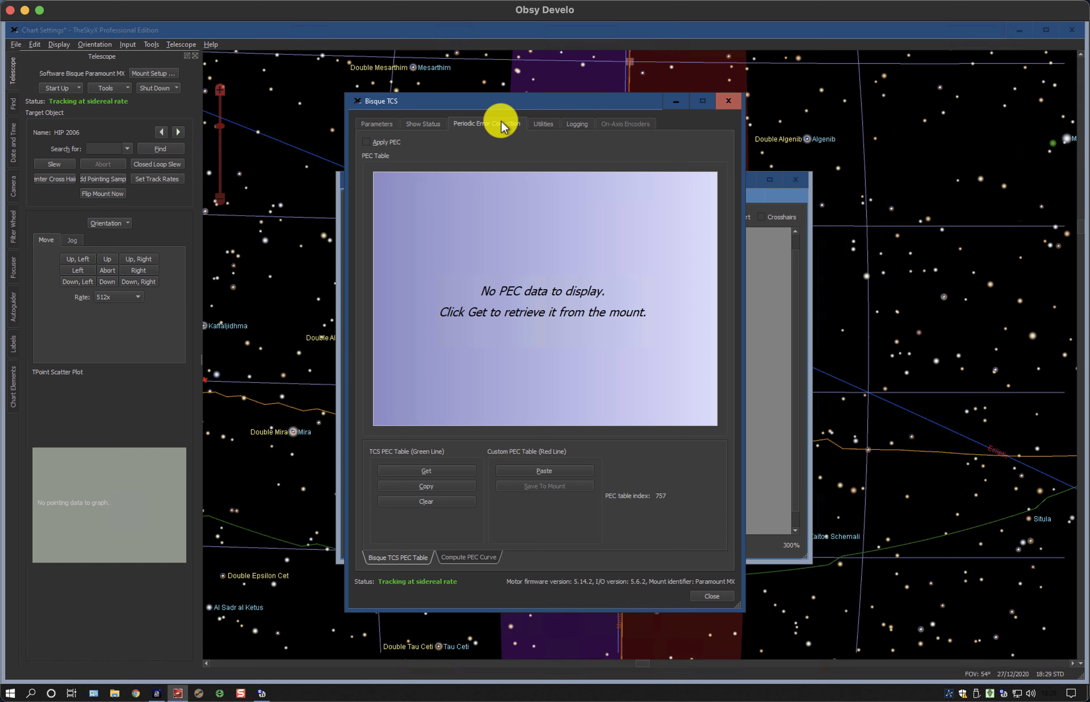
{"action": "left_click", "coordinate": [476, 558]}
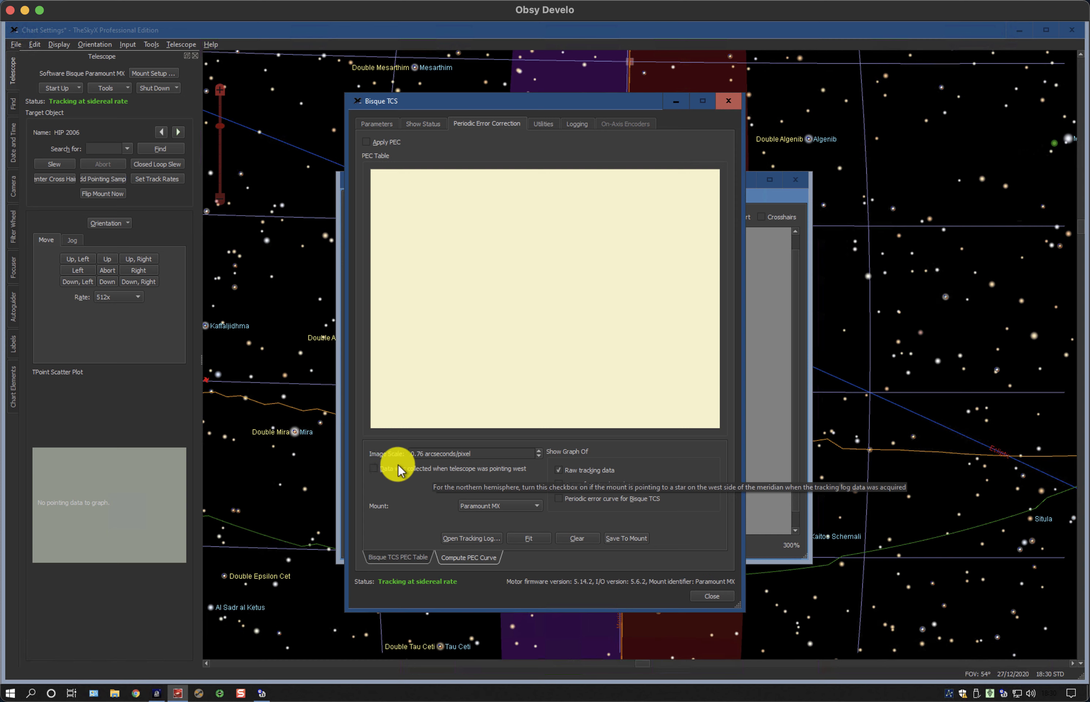
Mark the tracking data as collected with the telescope pointing west and move the Bisque TCS window aside to uncover the sky chart
{"action": "left_click", "coordinate": [372, 468]}
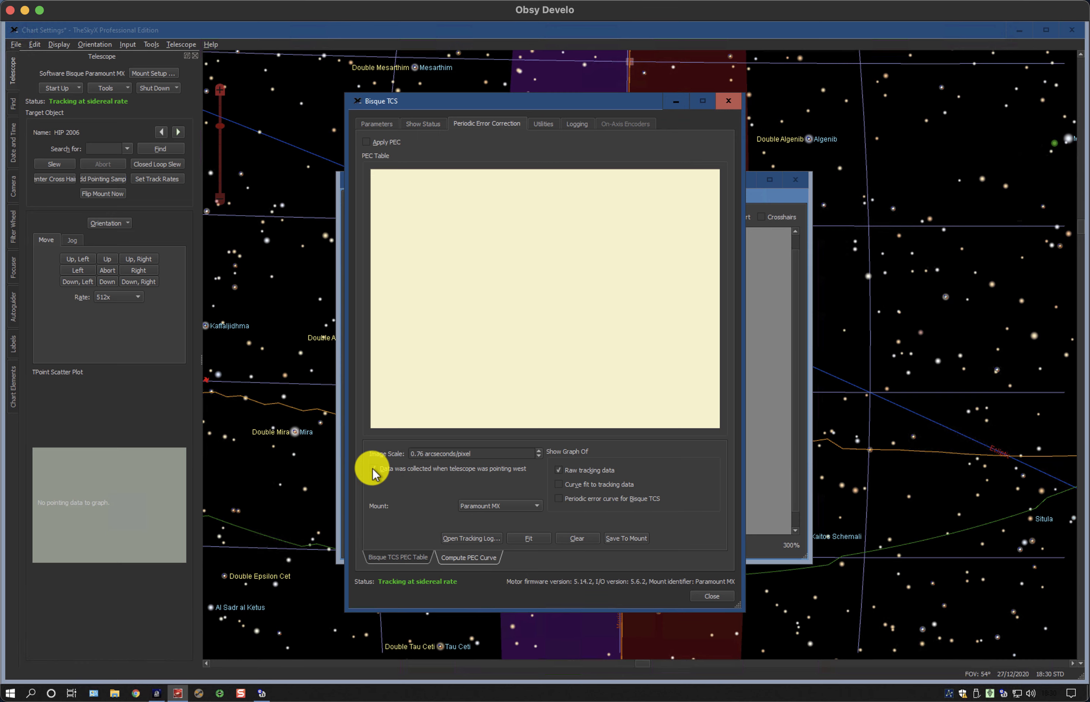
{"action": "left_click", "coordinate": [588, 98]}
{"action": "left_click_drag", "start_coordinate": [588, 98], "coordinate": [997, 414]}
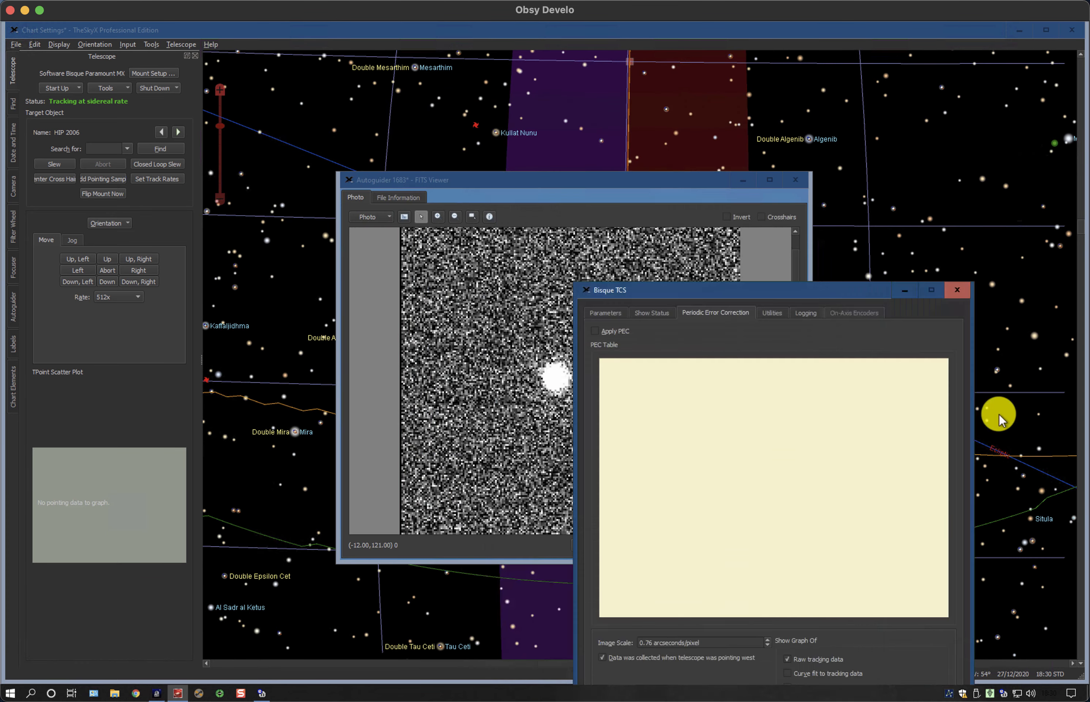
Minimize the autoguider FITS Viewer, bring Bisque TCS fully into view, and enable the graphs of the curve fit and the periodic error curve
{"action": "left_click", "coordinate": [741, 179]}
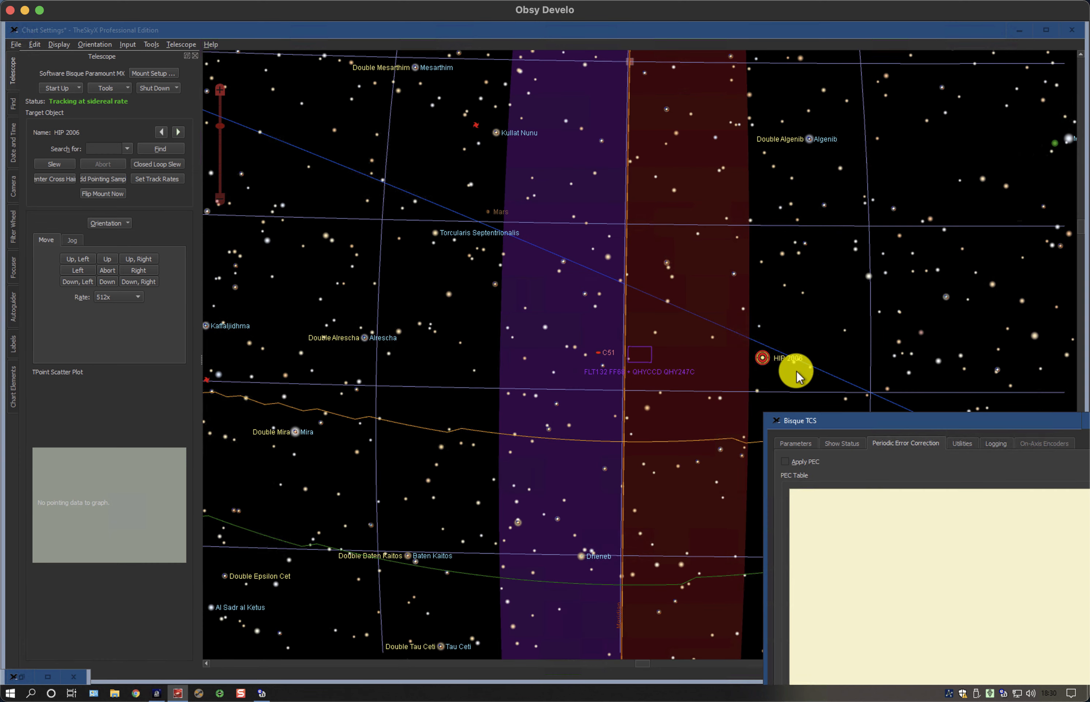
{"action": "mouse_move", "coordinate": [812, 420]}
{"action": "left_mouse_down"}
{"action": "mouse_move", "coordinate": [508, 168]}
{"action": "mouse_move", "coordinate": [405, 126]}
{"action": "mouse_move", "coordinate": [398, 105]}
{"action": "left_mouse_up"}
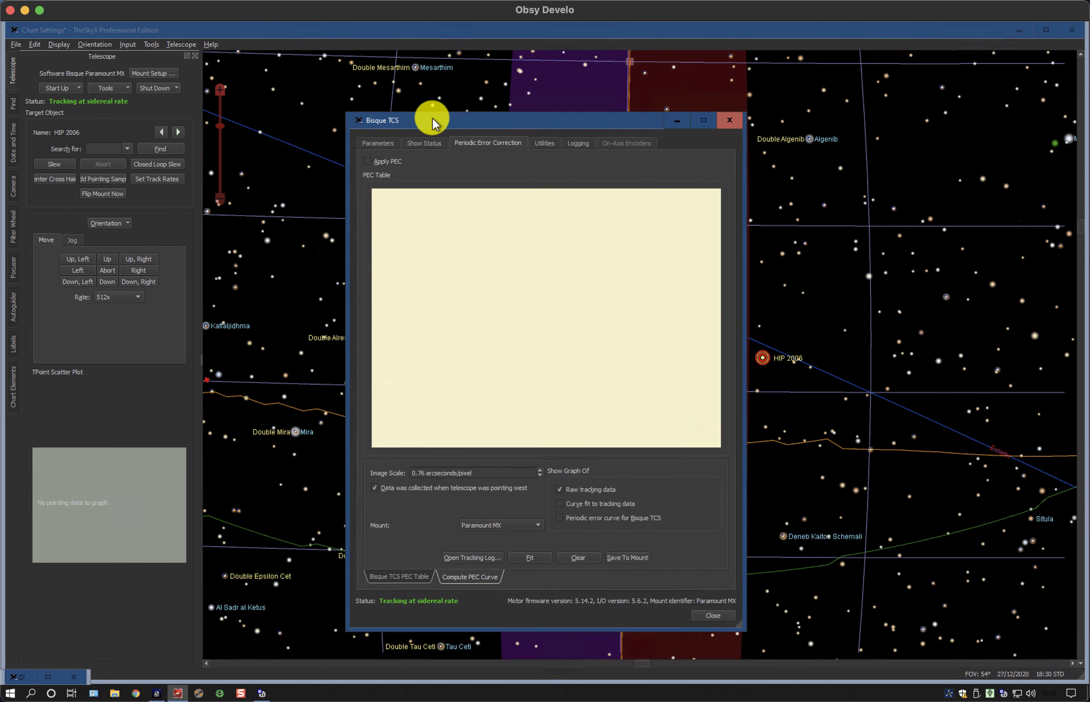
{"action": "left_click", "coordinate": [561, 502]}
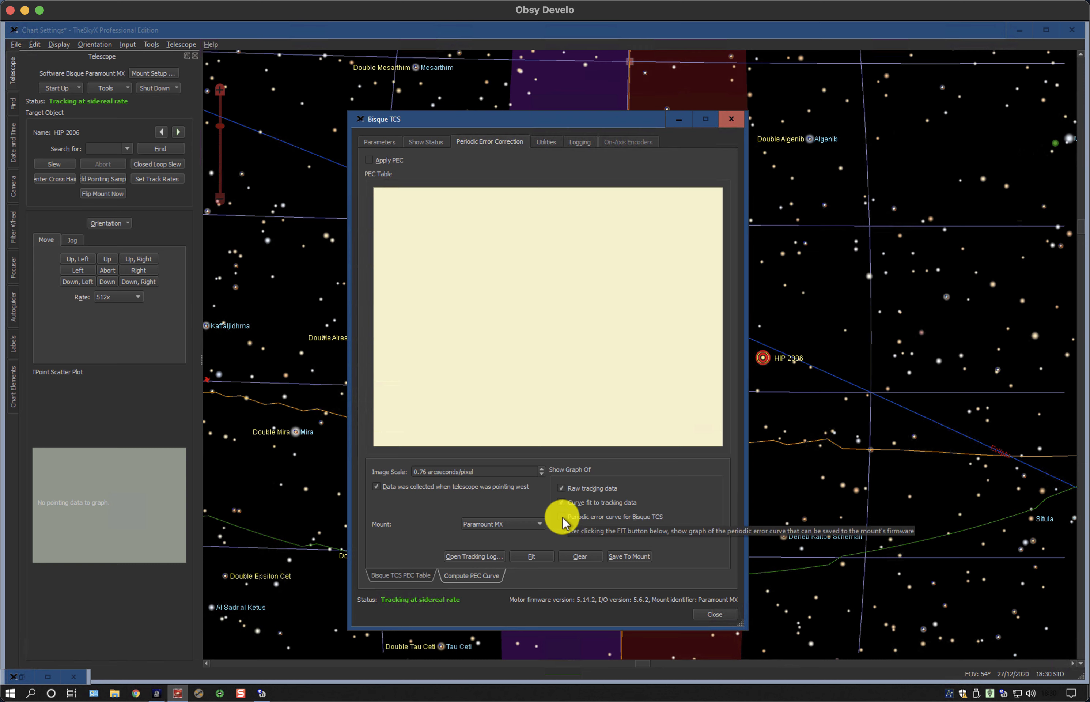
{"action": "left_click", "coordinate": [563, 517]}
{"action": "left_click", "coordinate": [563, 517]}
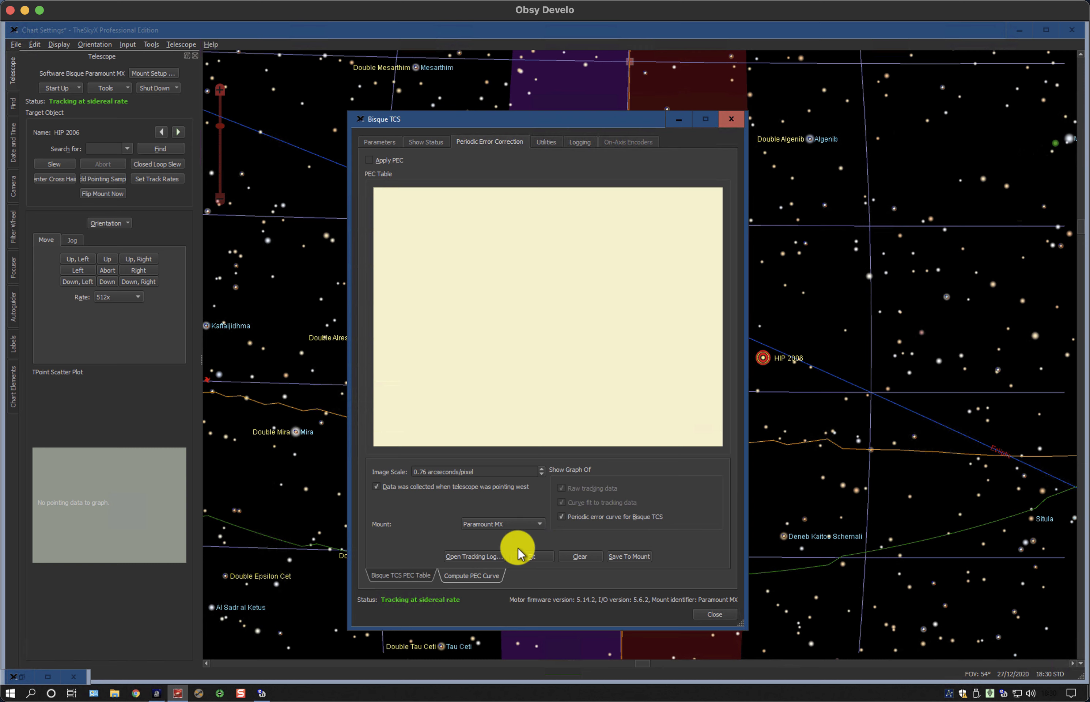
Load the tracking log Autoguider.005.log from the December 27 2020 autoguider folder
{"action": "left_click", "coordinate": [471, 556]}
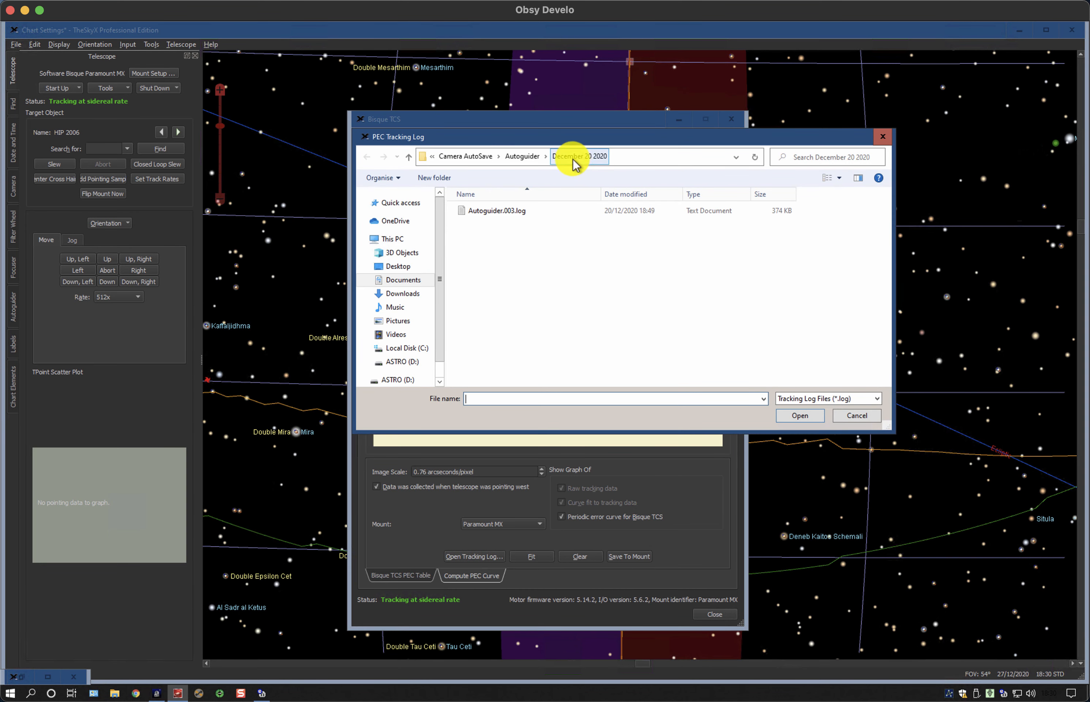
{"action": "left_click", "coordinate": [523, 158]}
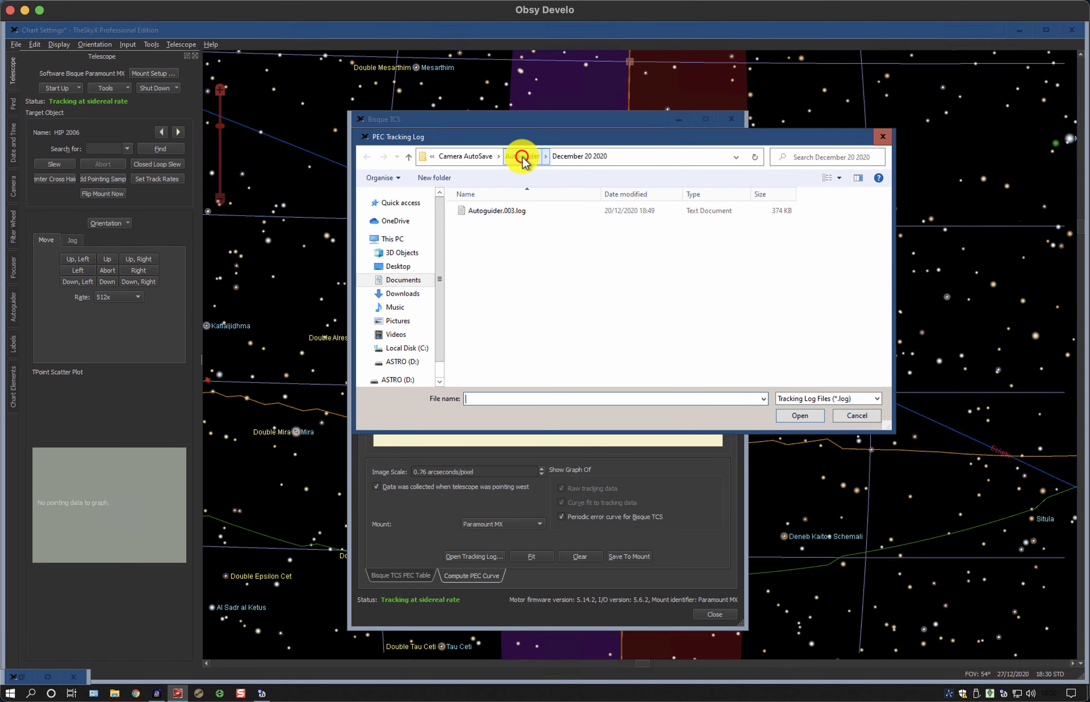
{"action": "double_click", "coordinate": [489, 231]}
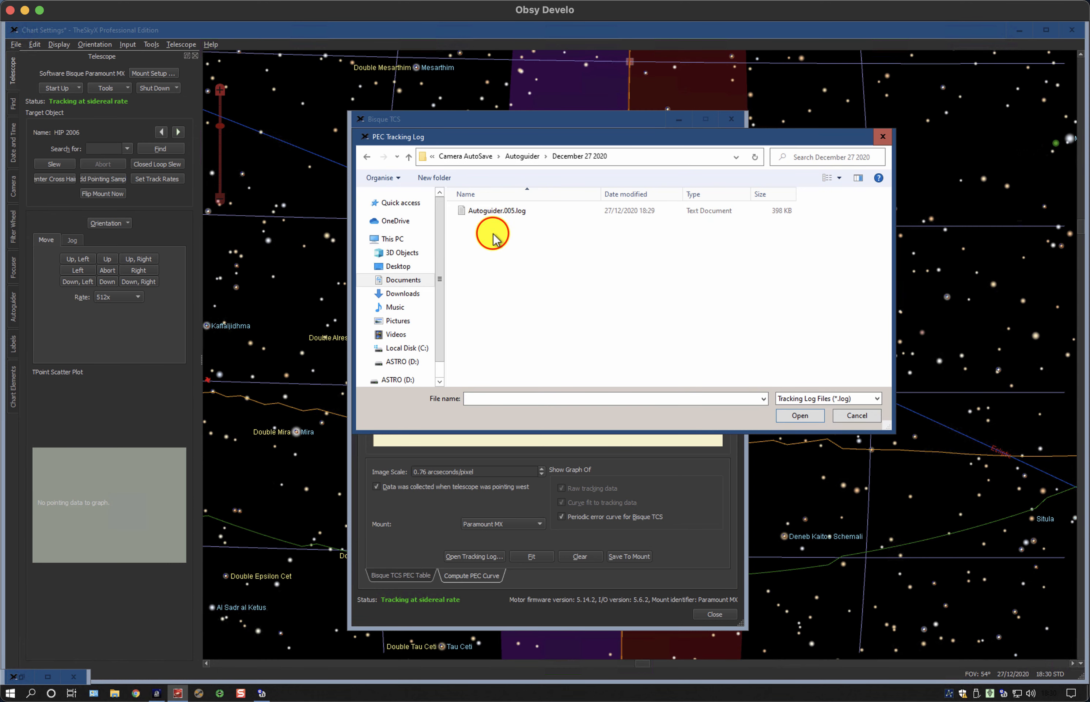
{"action": "double_click", "coordinate": [488, 212]}
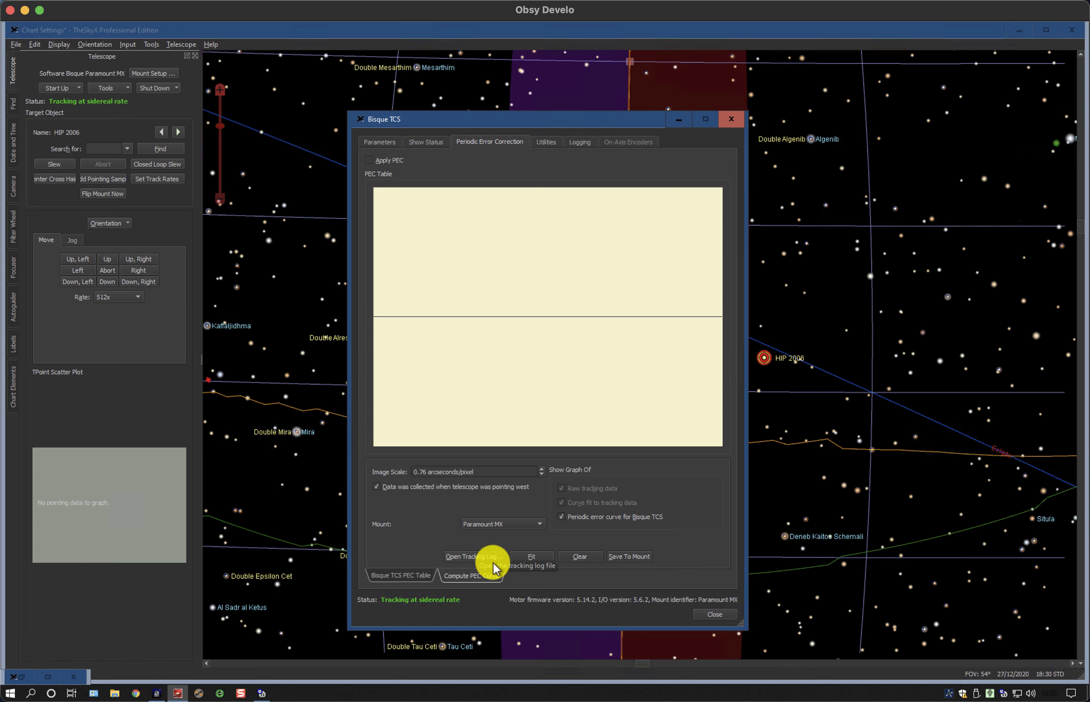
Choose Paramount MX as the mount and fit the PEC curve to the tracking data
{"action": "left_click", "coordinate": [503, 525]}
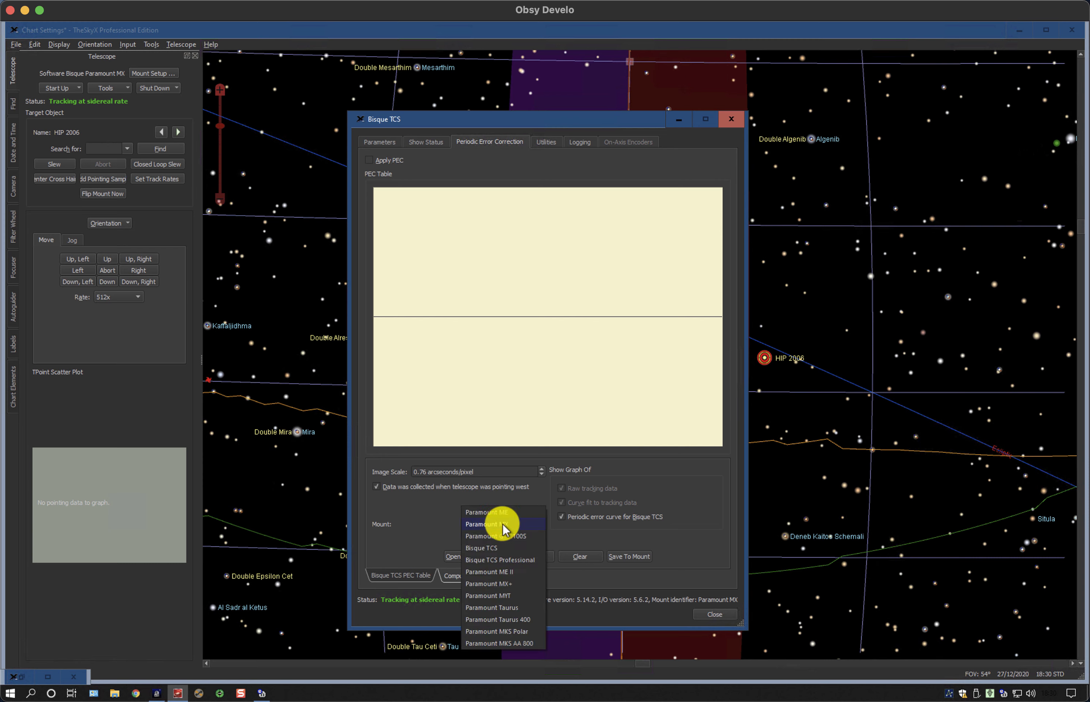
{"action": "left_click", "coordinate": [510, 525]}
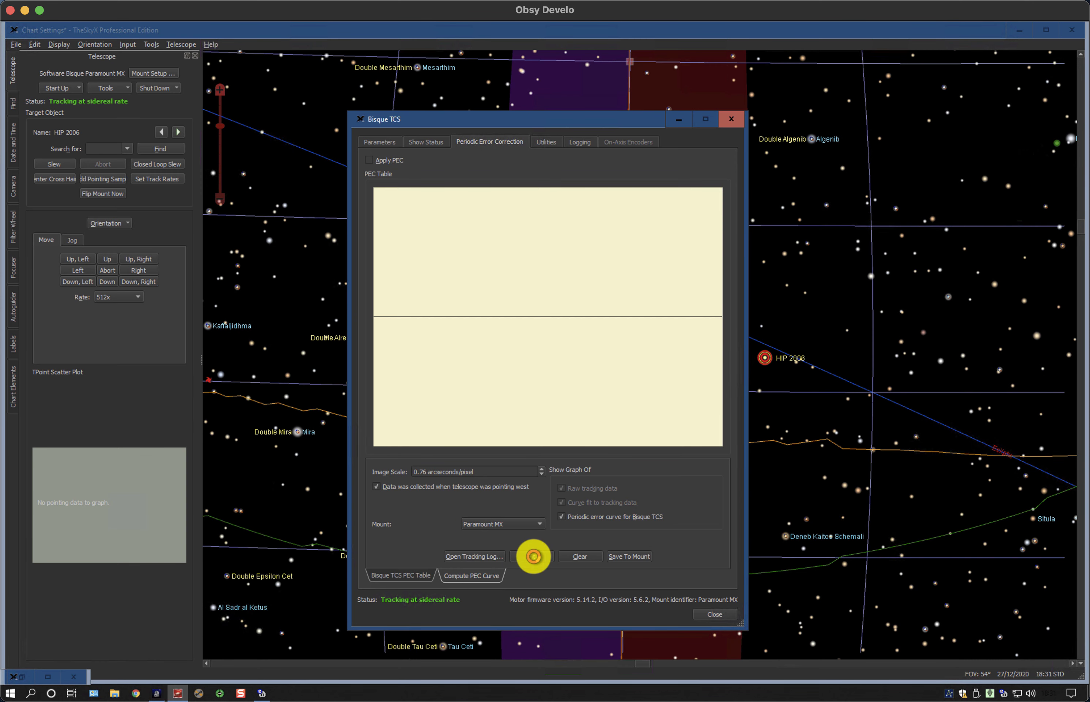
{"action": "left_click", "coordinate": [534, 556]}
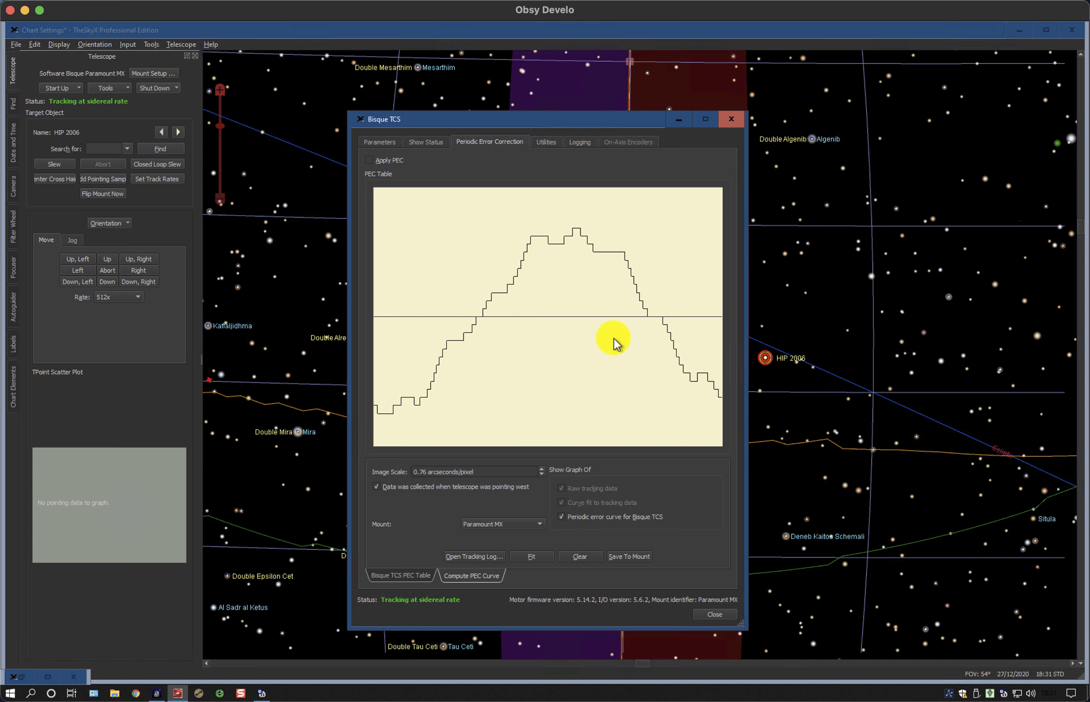
Compare the raw tracking data with and without its curve fit, returning to the graph of the periodic error curve for Bisque TCS
{"action": "left_click", "coordinate": [561, 517]}
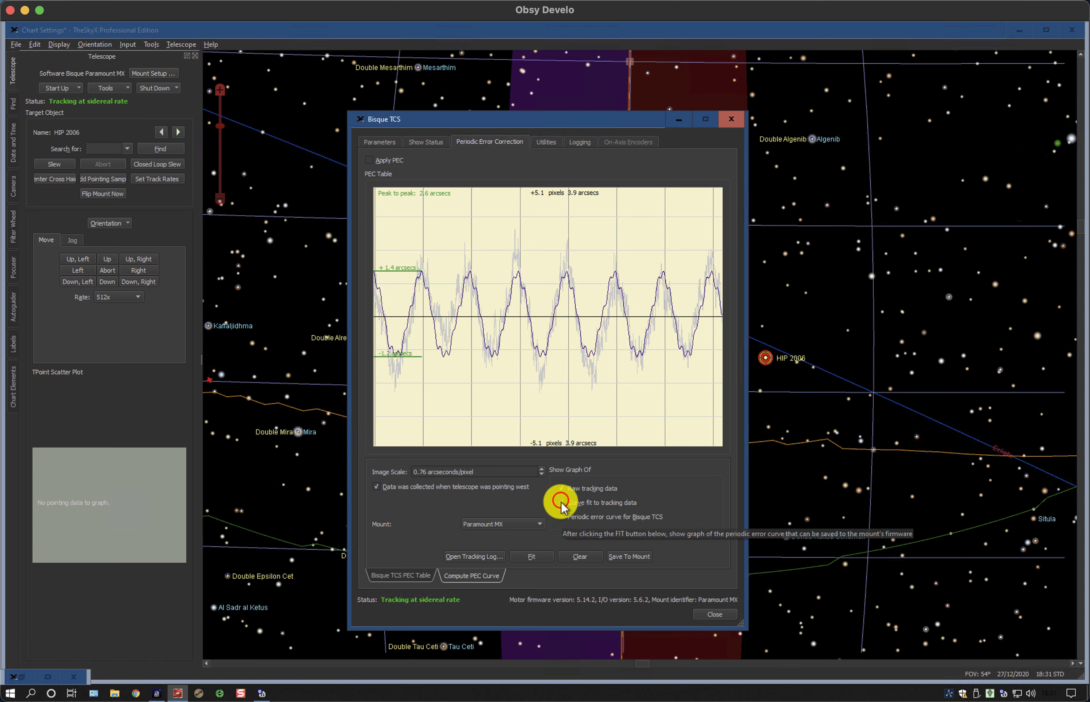
{"action": "left_click", "coordinate": [562, 503]}
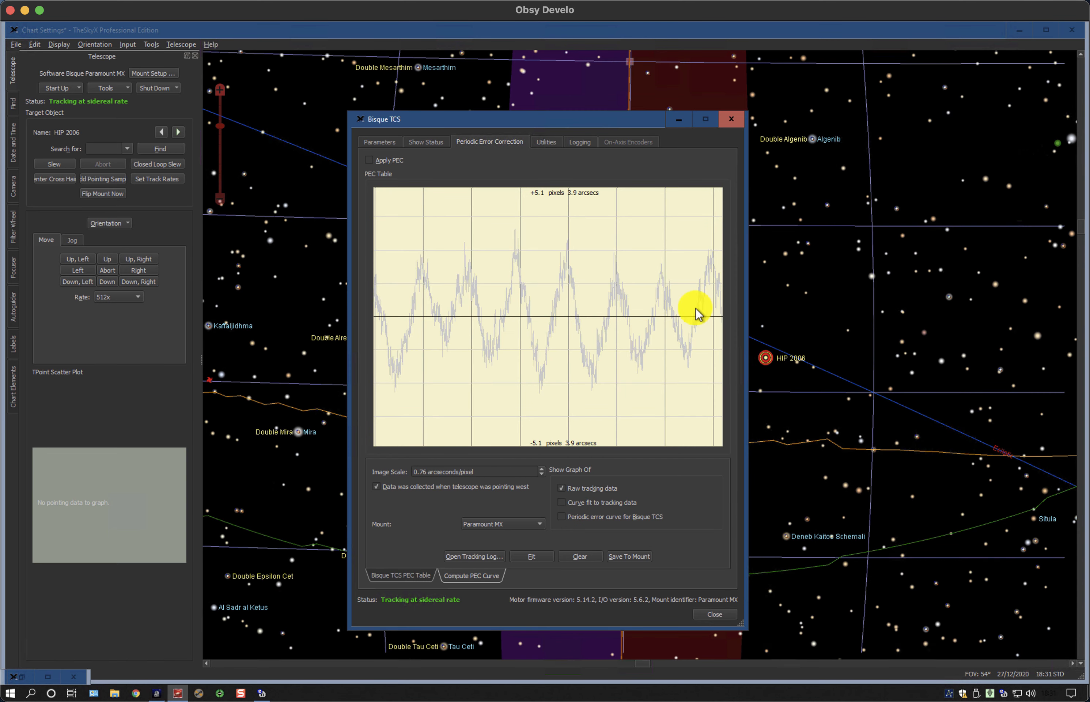
{"action": "left_click", "coordinate": [559, 500]}
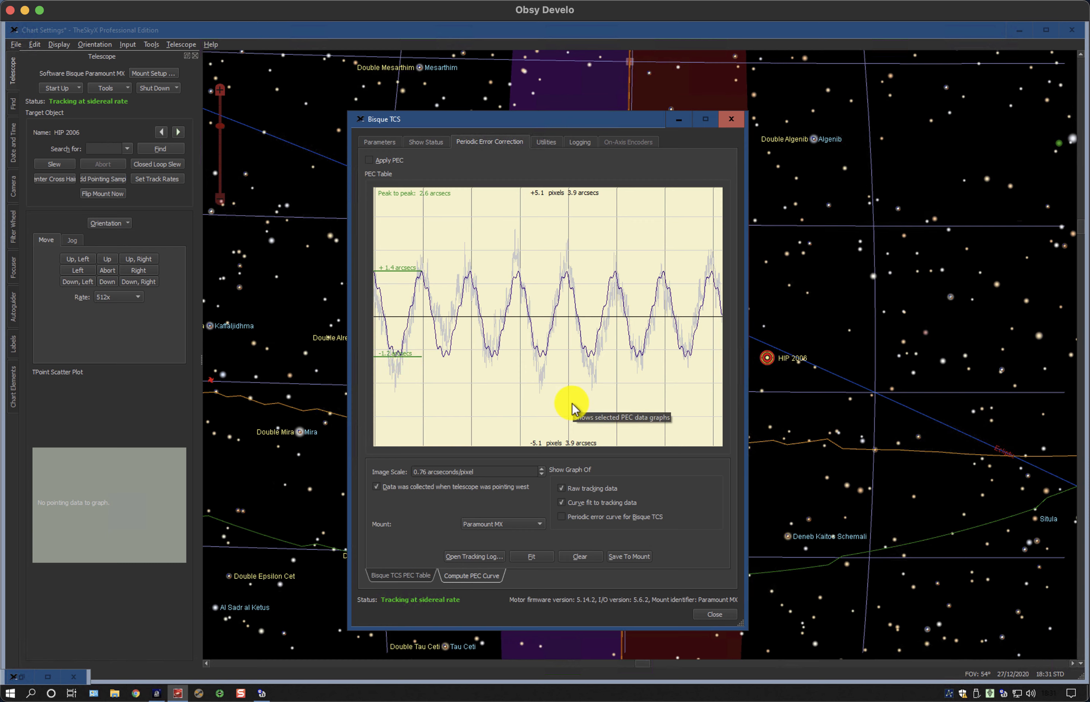
{"action": "left_click", "coordinate": [561, 517]}
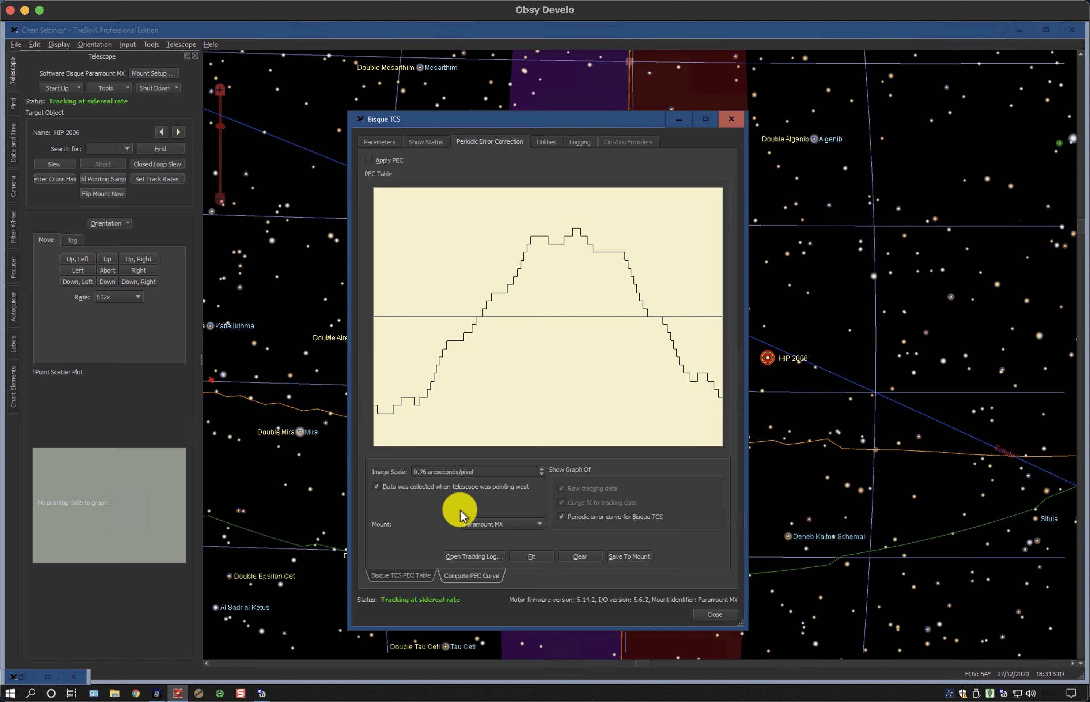
Save the fitted curve to the mount and, from the Bisque TCS PEC Table view, enable Apply PEC, closing Bisque TCS when done
{"action": "left_click", "coordinate": [625, 557]}
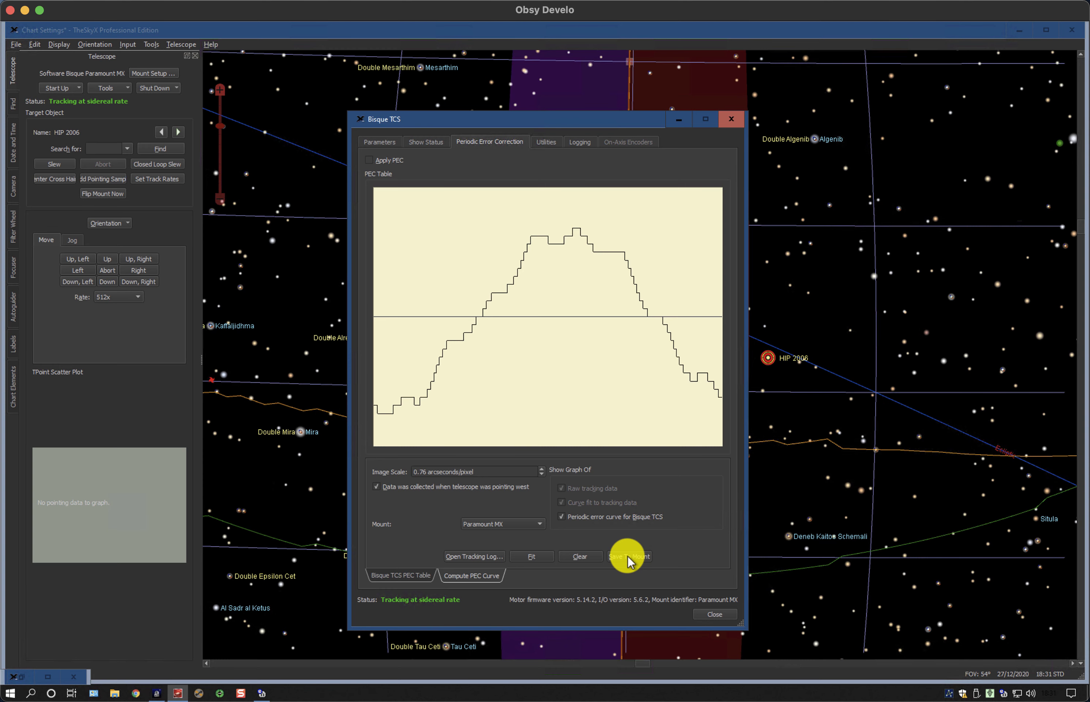
{"action": "left_click", "coordinate": [378, 578]}
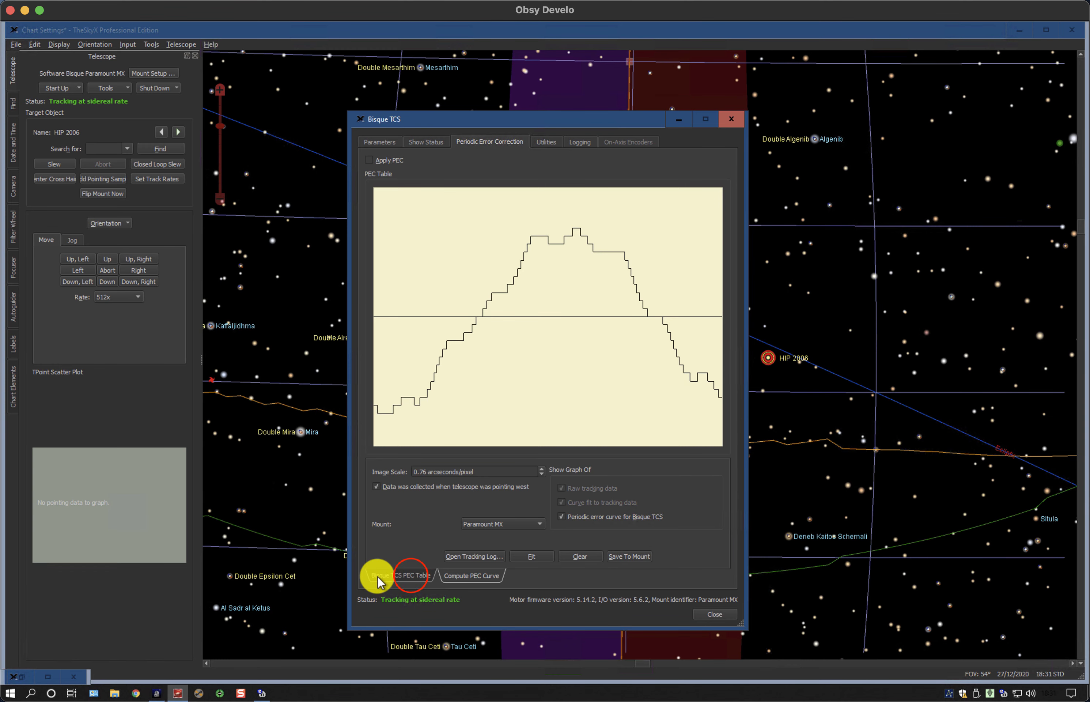
{"action": "left_click", "coordinate": [410, 578]}
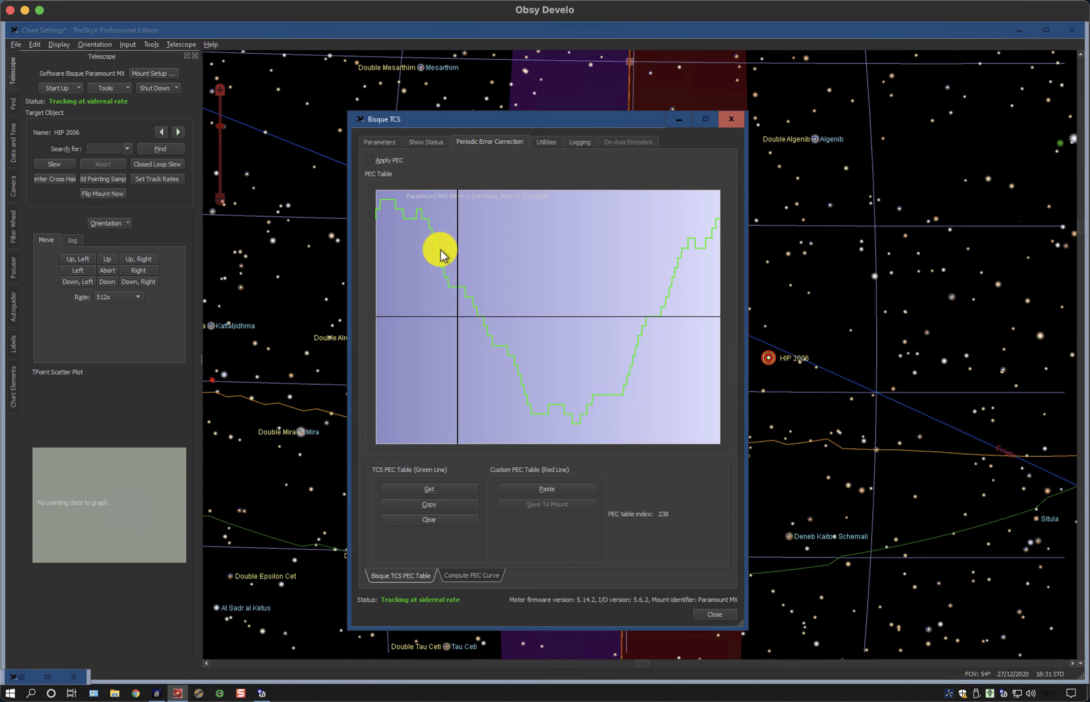
{"action": "left_click", "coordinate": [369, 160]}
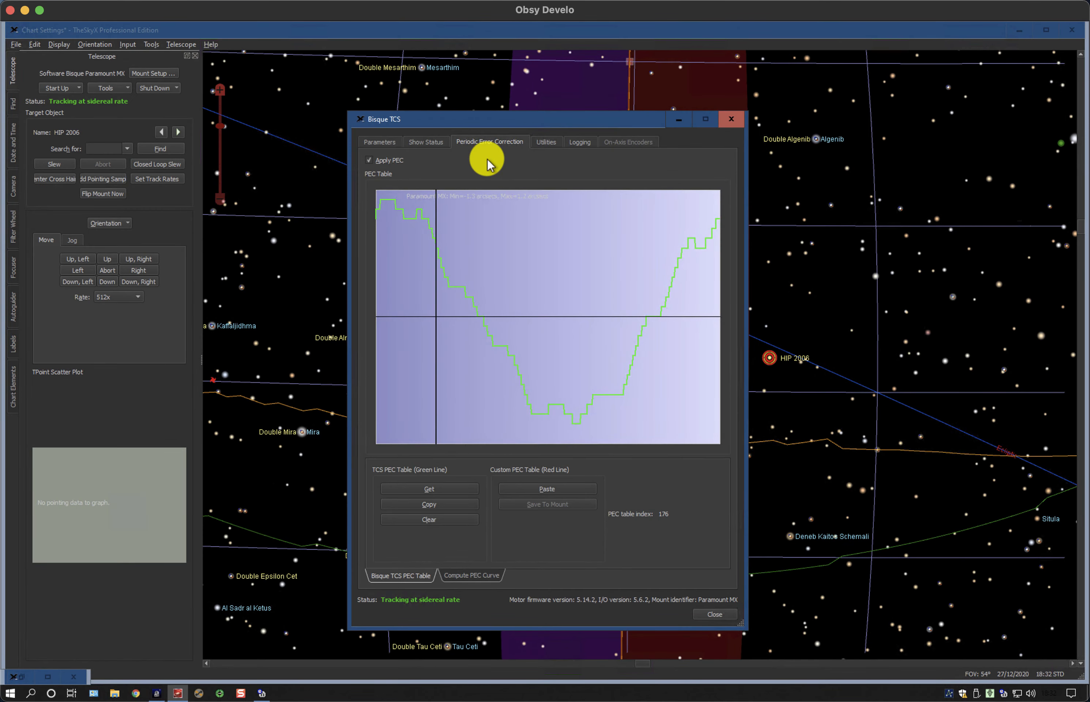
{"action": "left_click", "coordinate": [730, 121]}
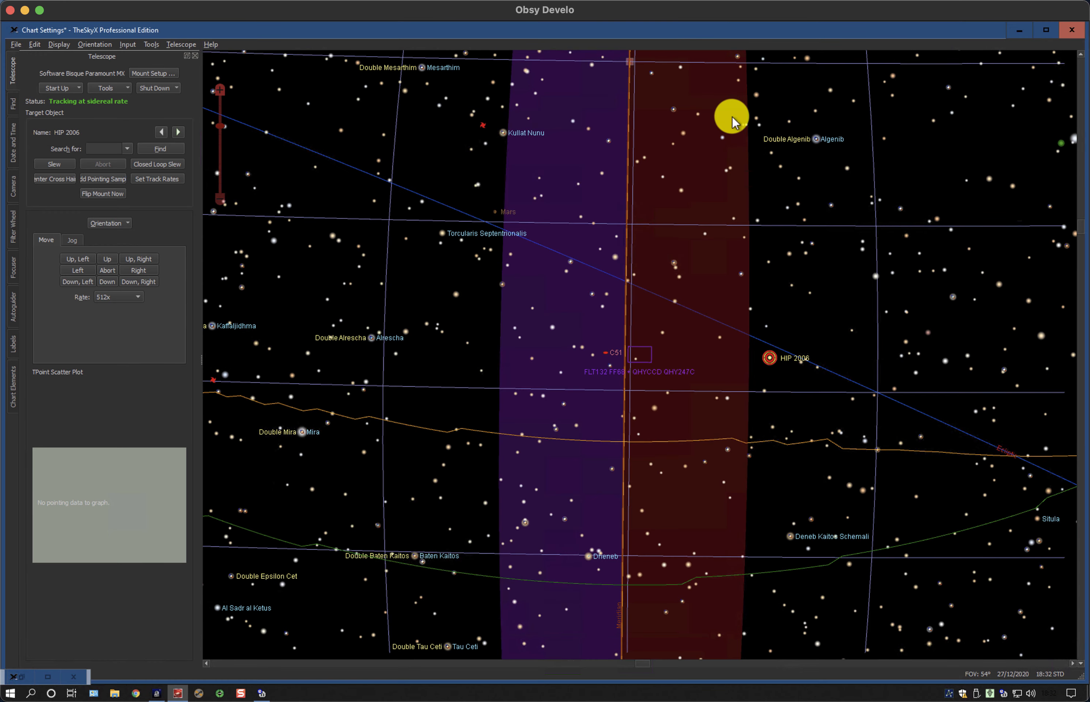
Slew the mount to an empty chart position just beside Double Omega And, on the west side of the meridian
{"action": "scroll", "coordinate": [810, 368], "scroll_direction": "down", "scroll_amount": 5}
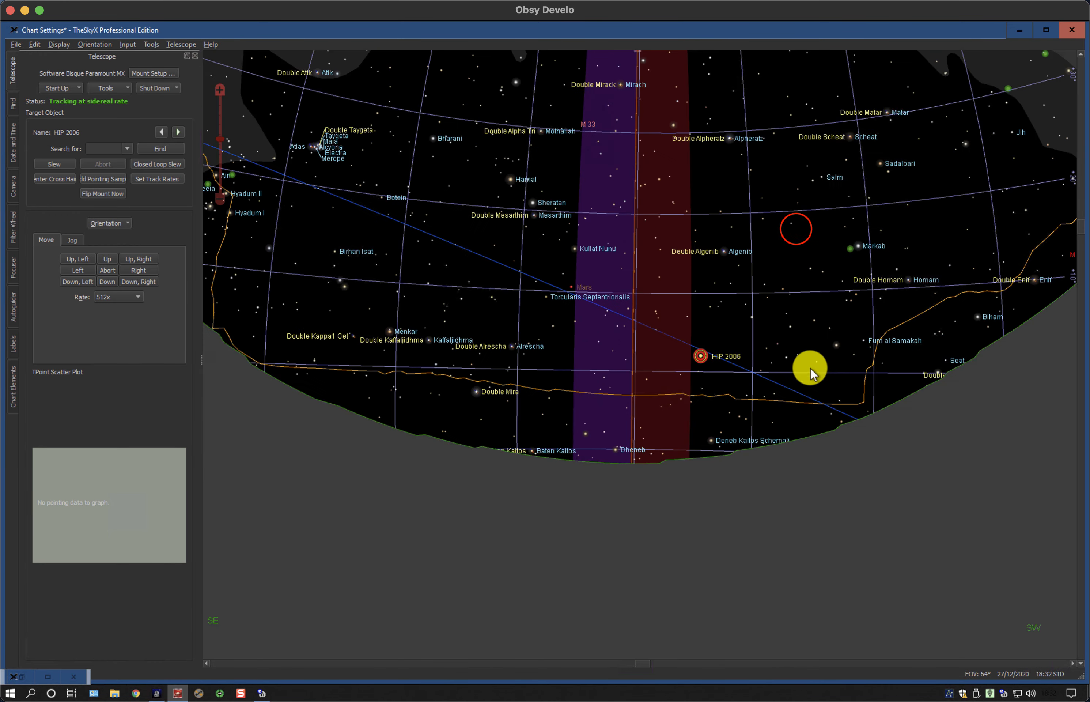
{"action": "left_click_drag", "start_coordinate": [804, 253], "coordinate": [821, 480]}
{"action": "left_click", "coordinate": [669, 335]}
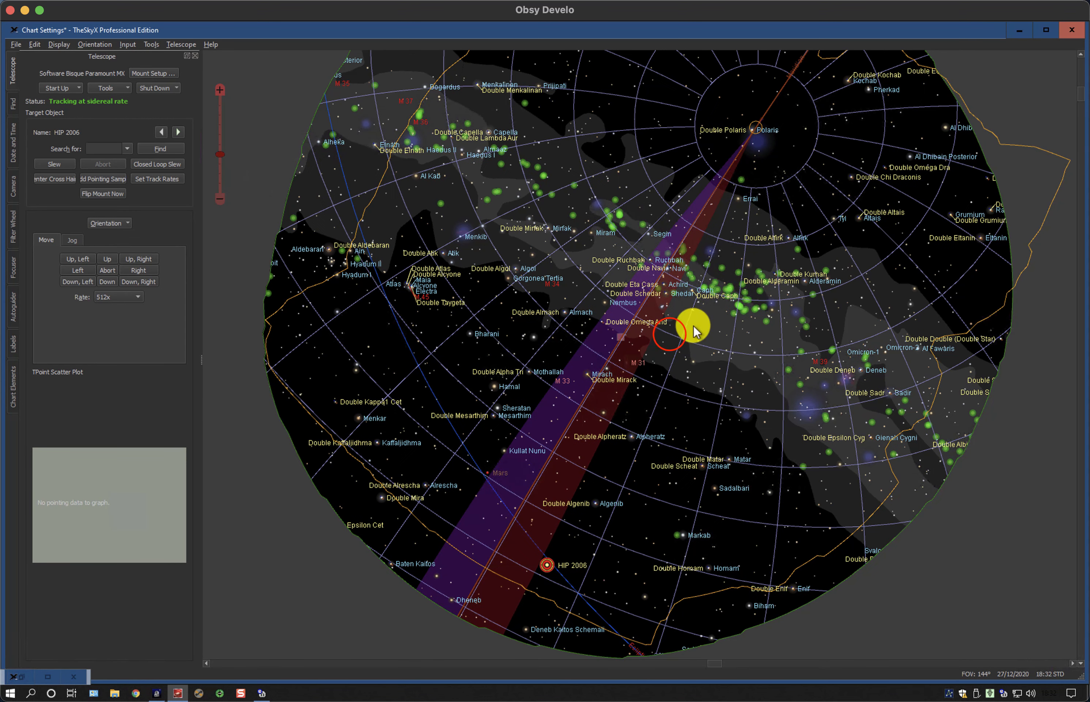
{"action": "right_click", "coordinate": [669, 337]}
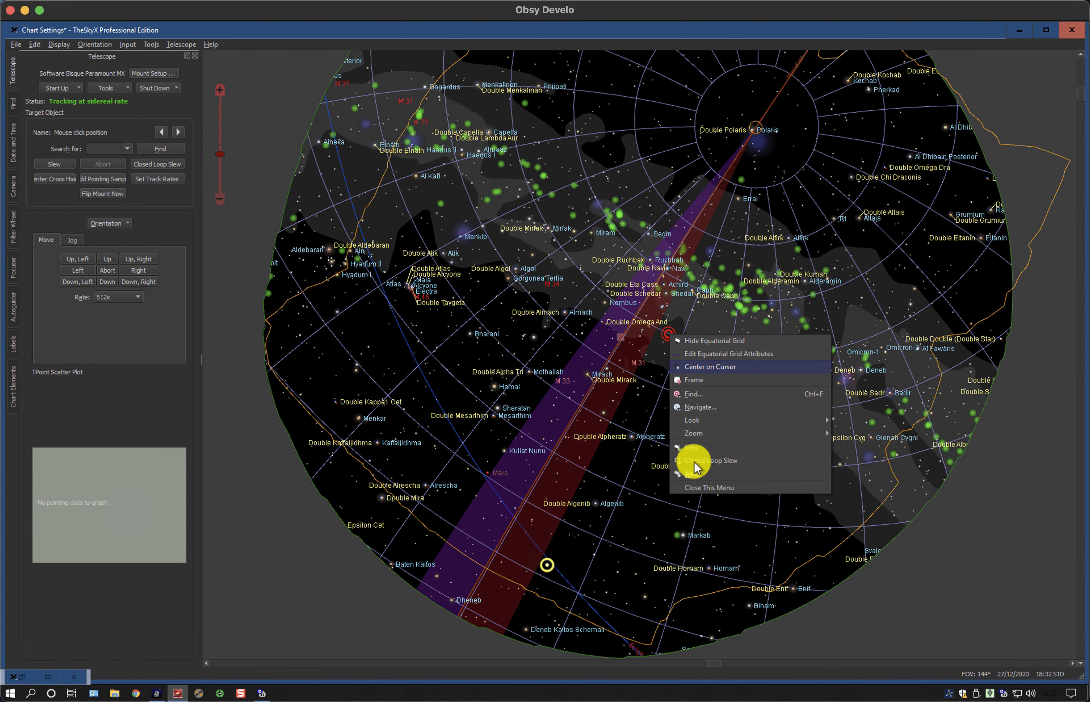
{"action": "left_click", "coordinate": [694, 448]}
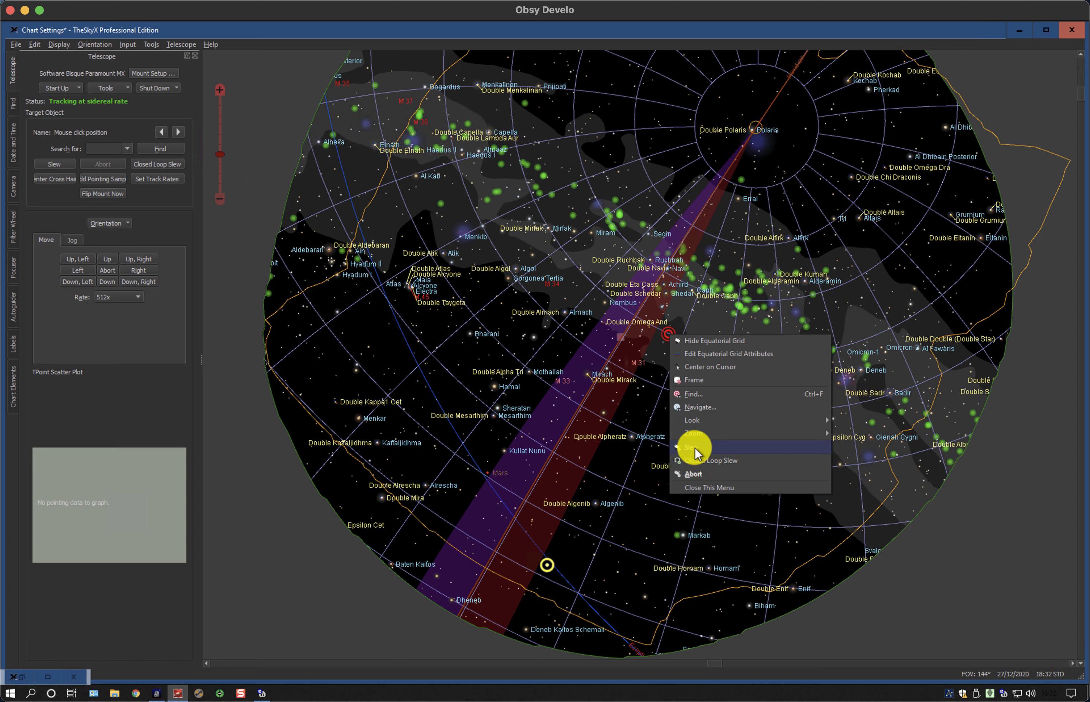
{"action": "left_click", "coordinate": [695, 449]}
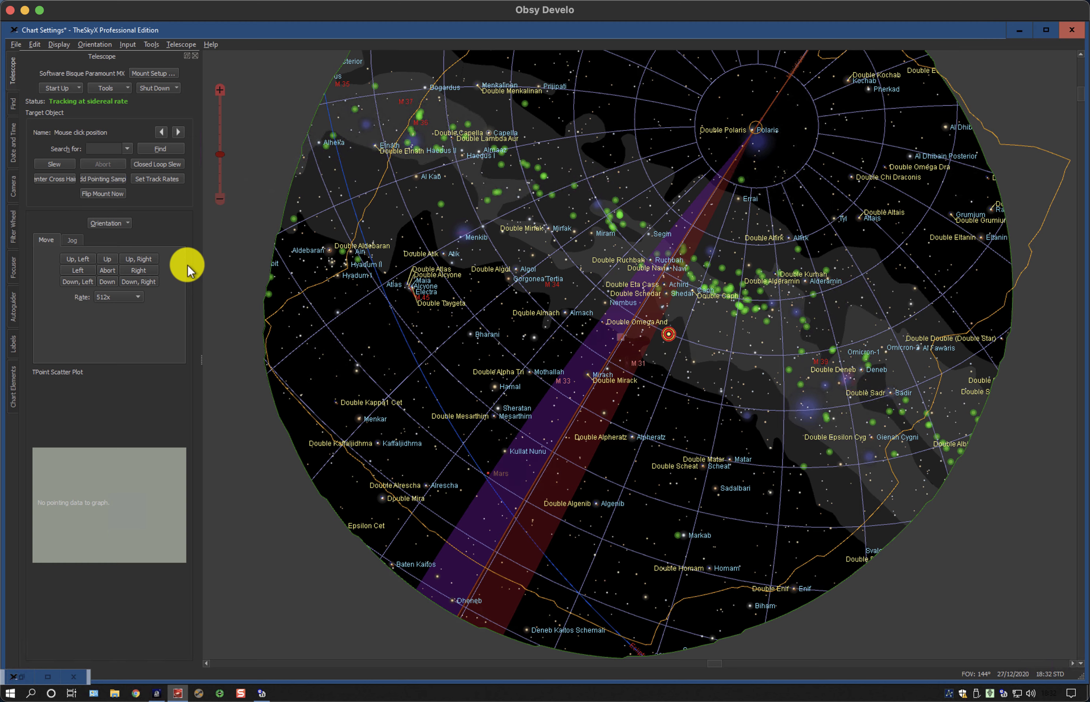
Switch to Dimension 4, synchronize the PC clock with the time server four times, and close the program
{"action": "left_click", "coordinate": [261, 693]}
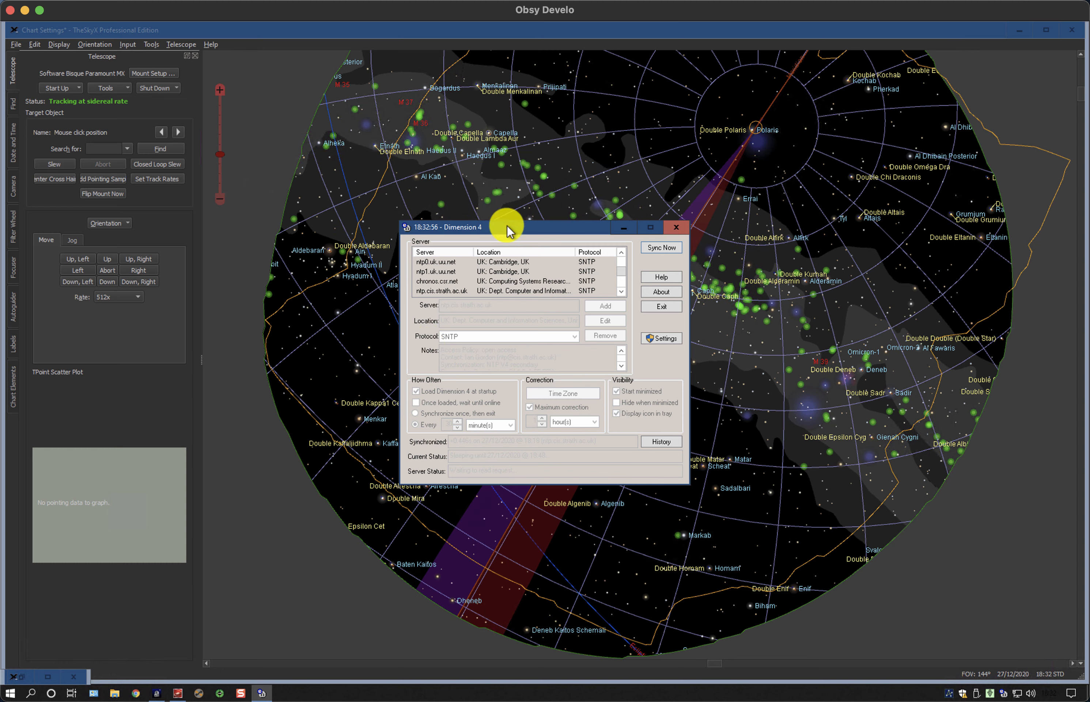
{"action": "left_click", "coordinate": [662, 249]}
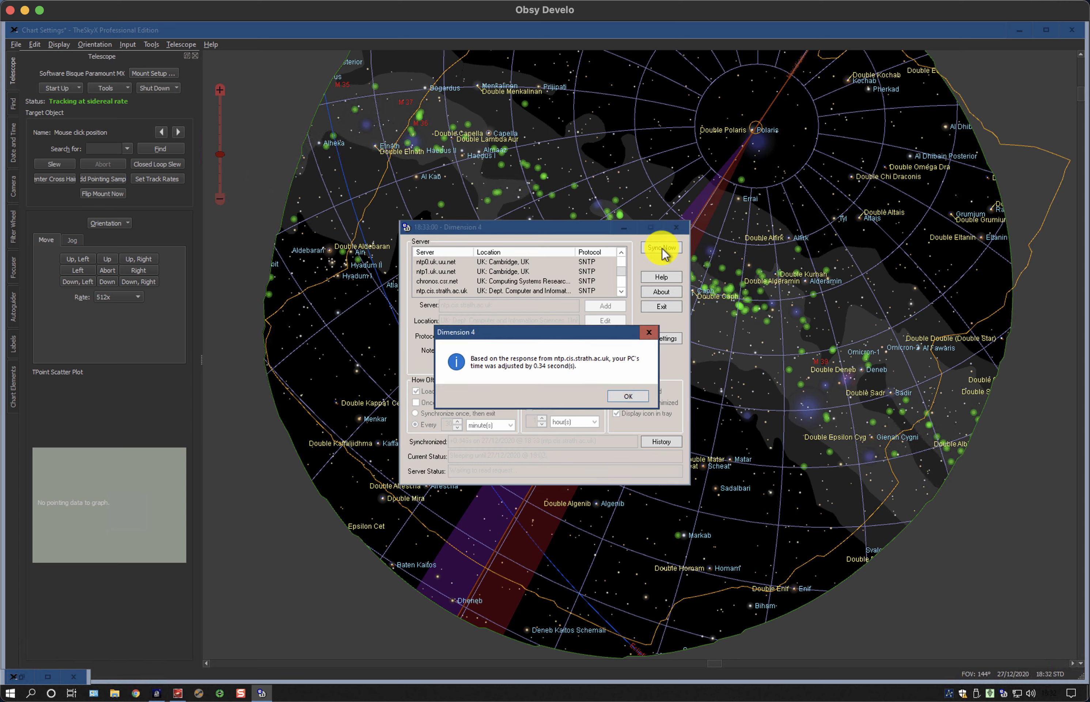
{"action": "left_click", "coordinate": [629, 396]}
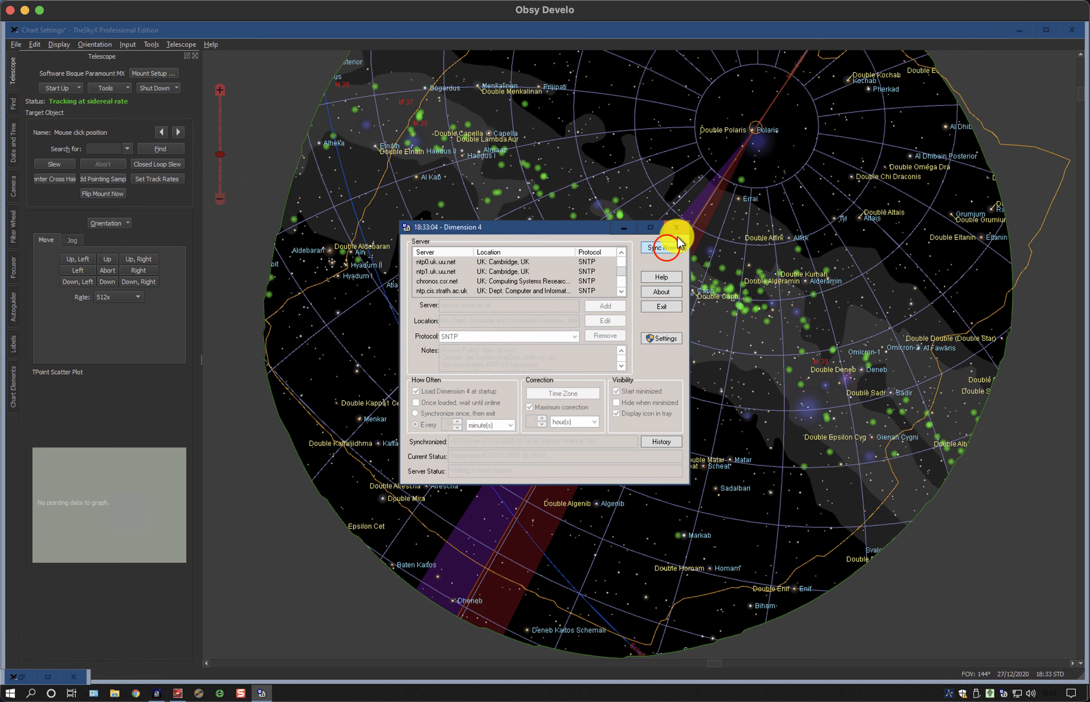
{"action": "left_click", "coordinate": [664, 250]}
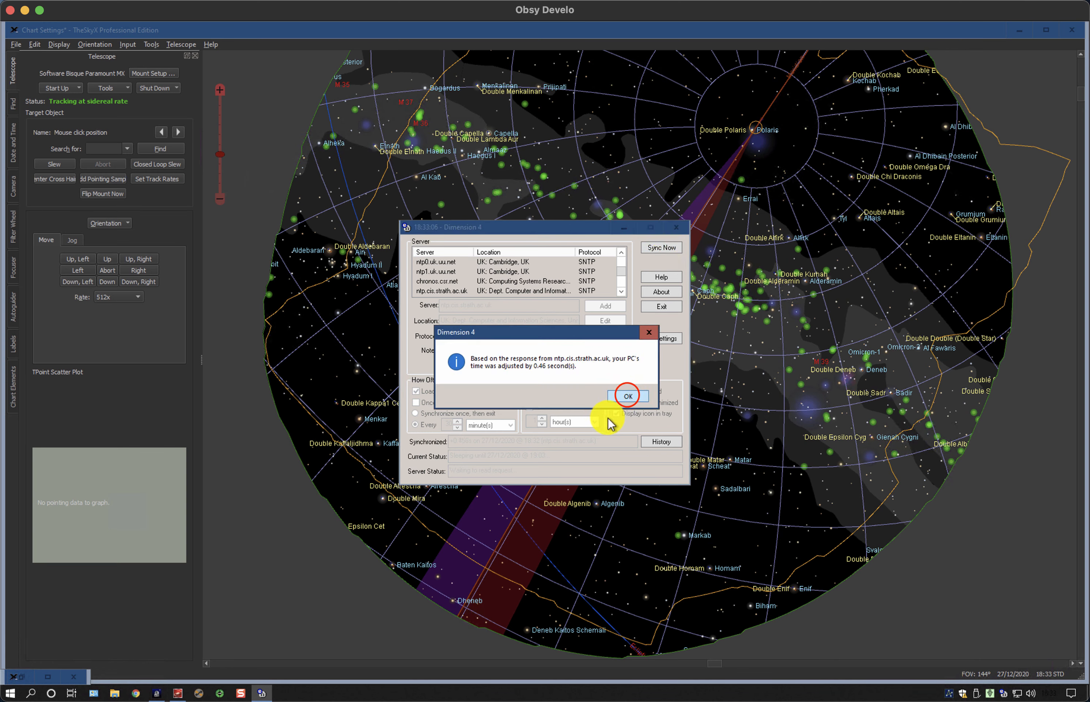
{"action": "left_click", "coordinate": [628, 396]}
{"action": "left_click", "coordinate": [663, 250]}
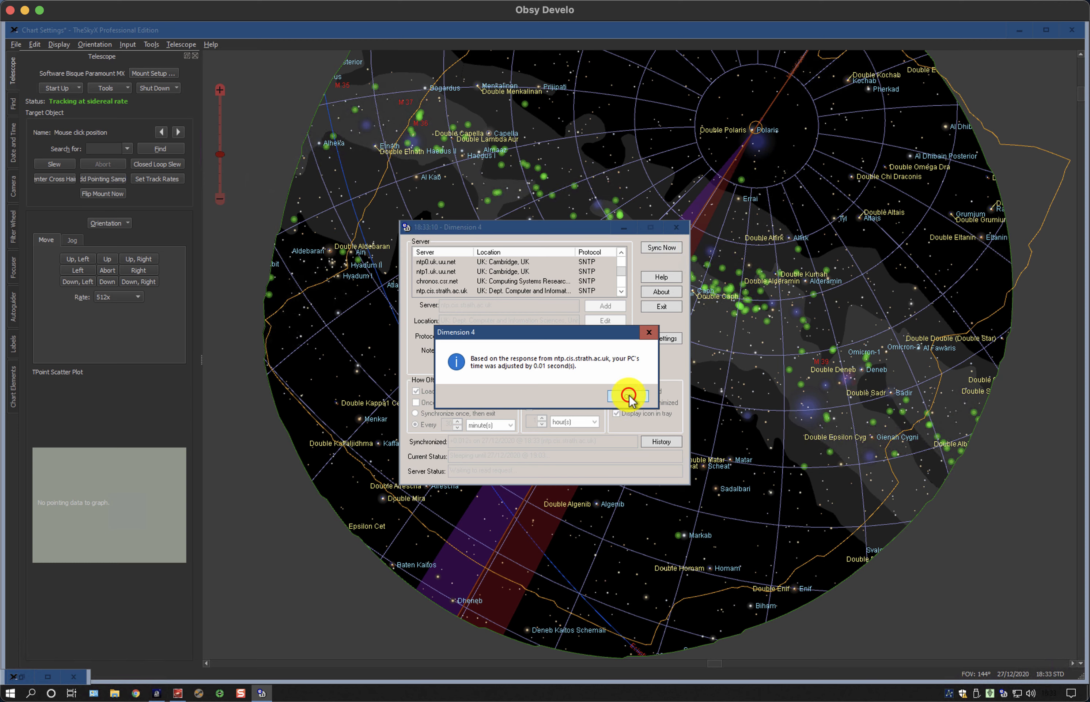
{"action": "left_click", "coordinate": [628, 396]}
{"action": "left_click", "coordinate": [665, 246]}
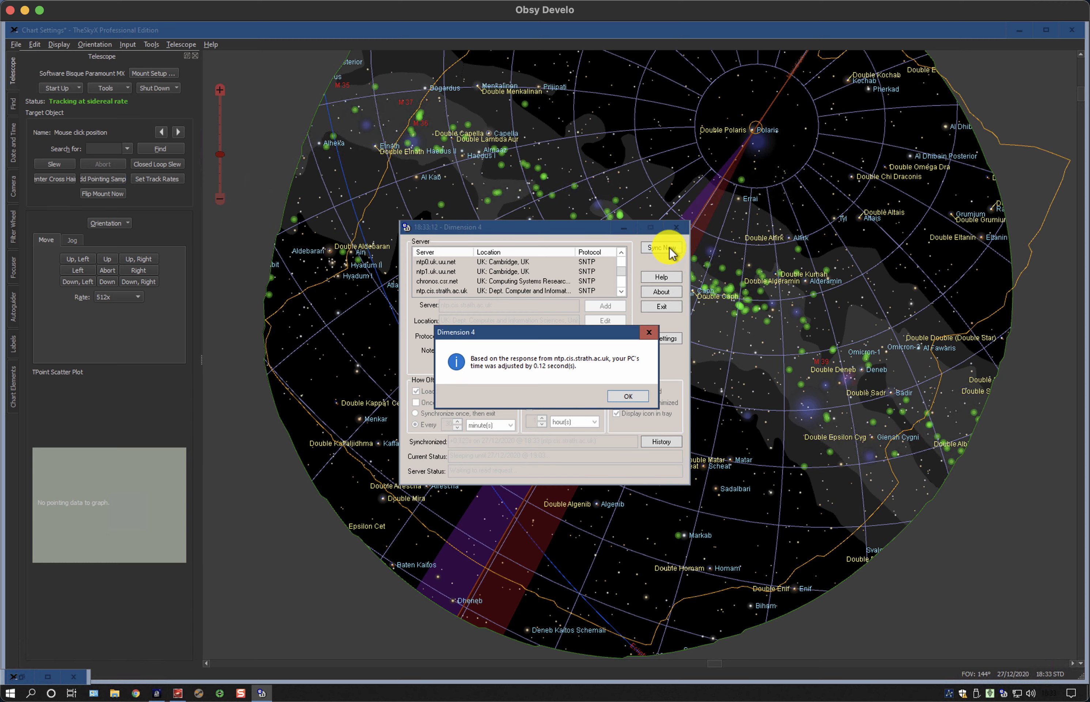
{"action": "left_click", "coordinate": [628, 397]}
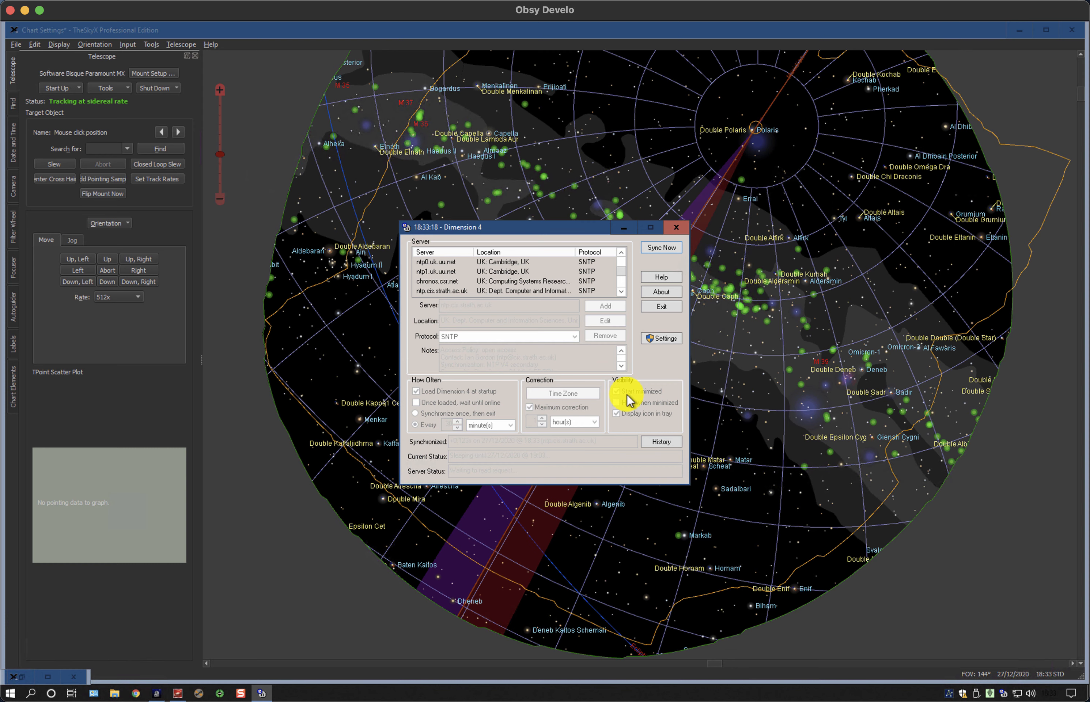
{"action": "left_click", "coordinate": [678, 227]}
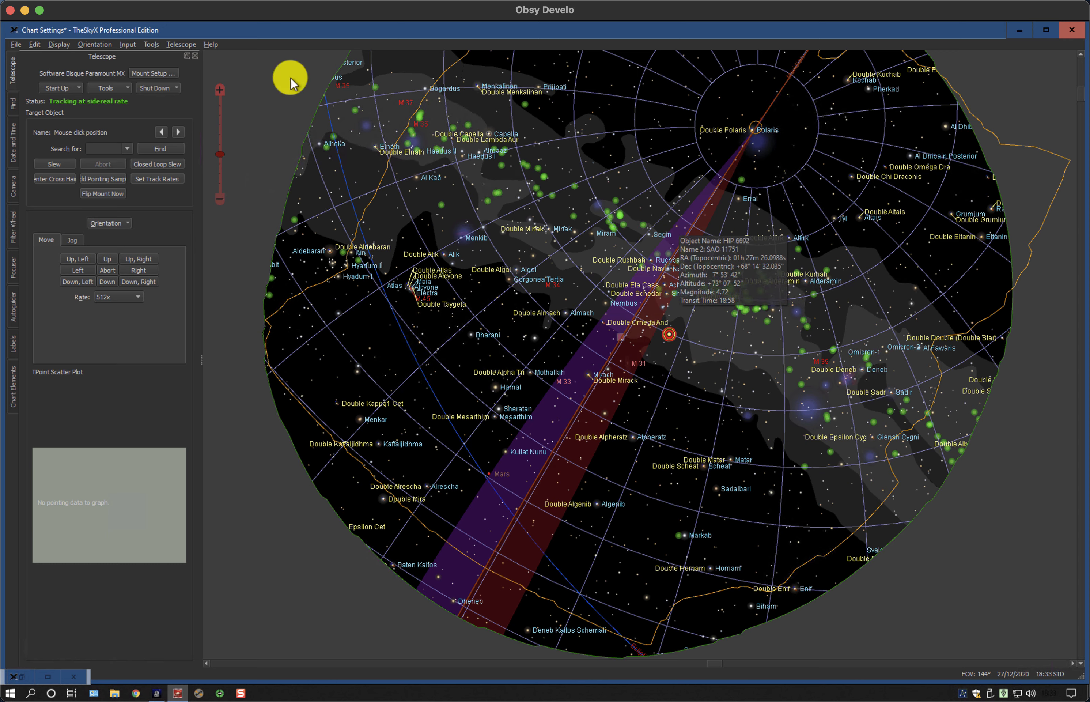
Open the Paramount MX's atmospheric refraction parameters and bring up the Observatory Control Panel to read the current weather
{"action": "left_click", "coordinate": [180, 45]}
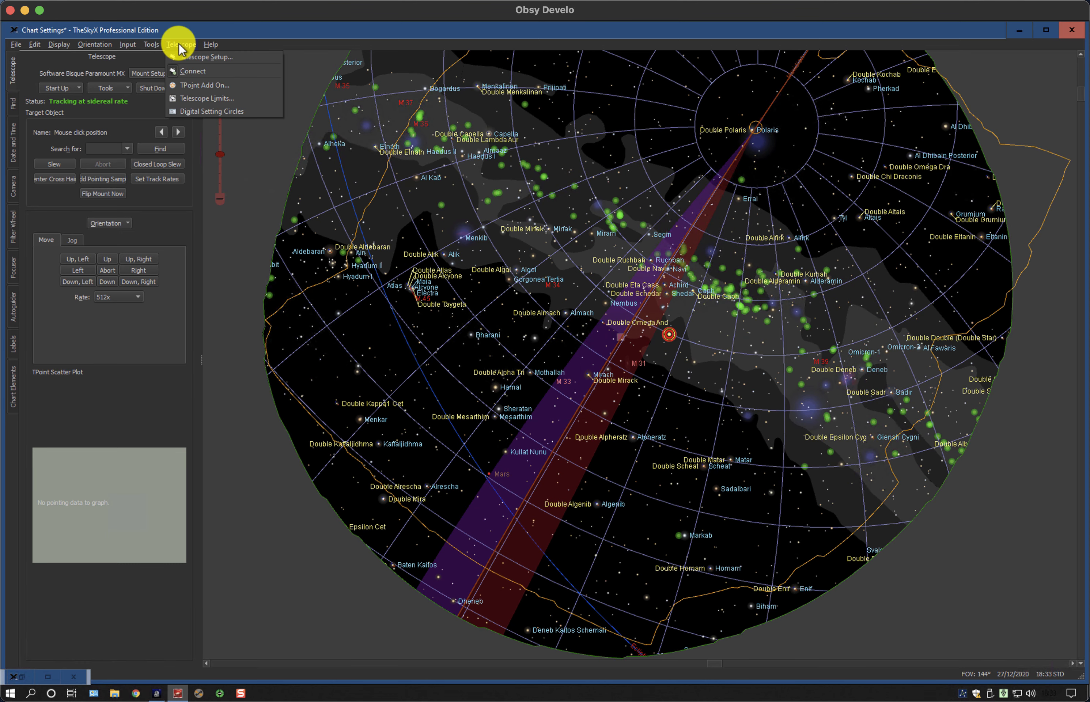
{"action": "left_click", "coordinate": [193, 57]}
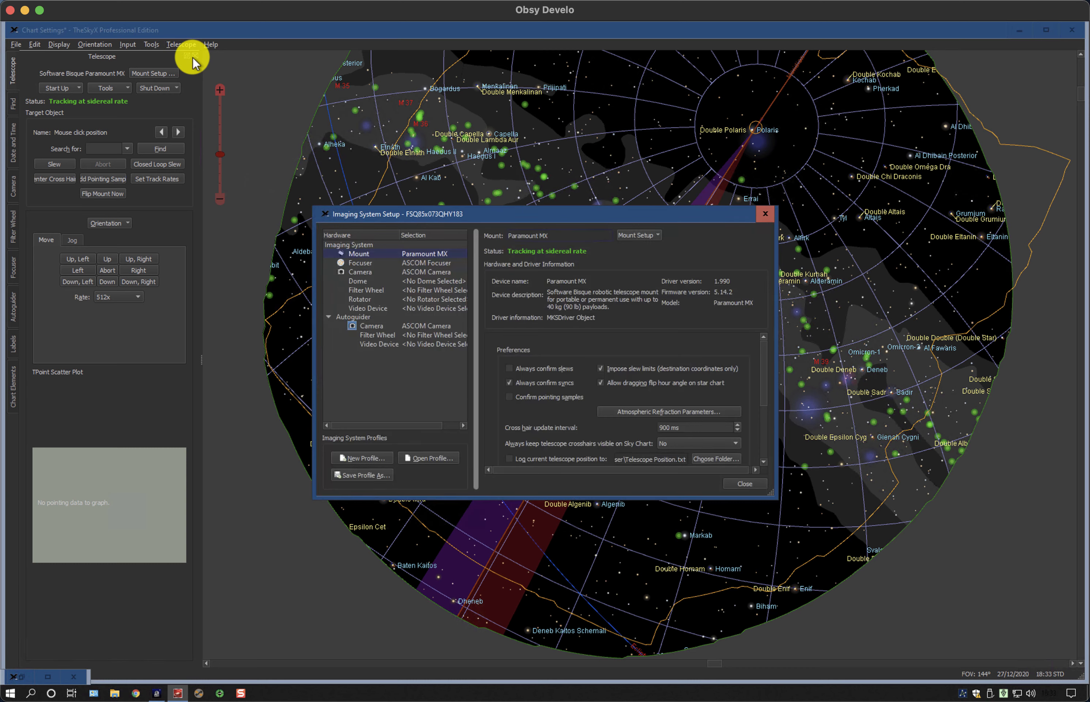
{"action": "left_click", "coordinate": [648, 412]}
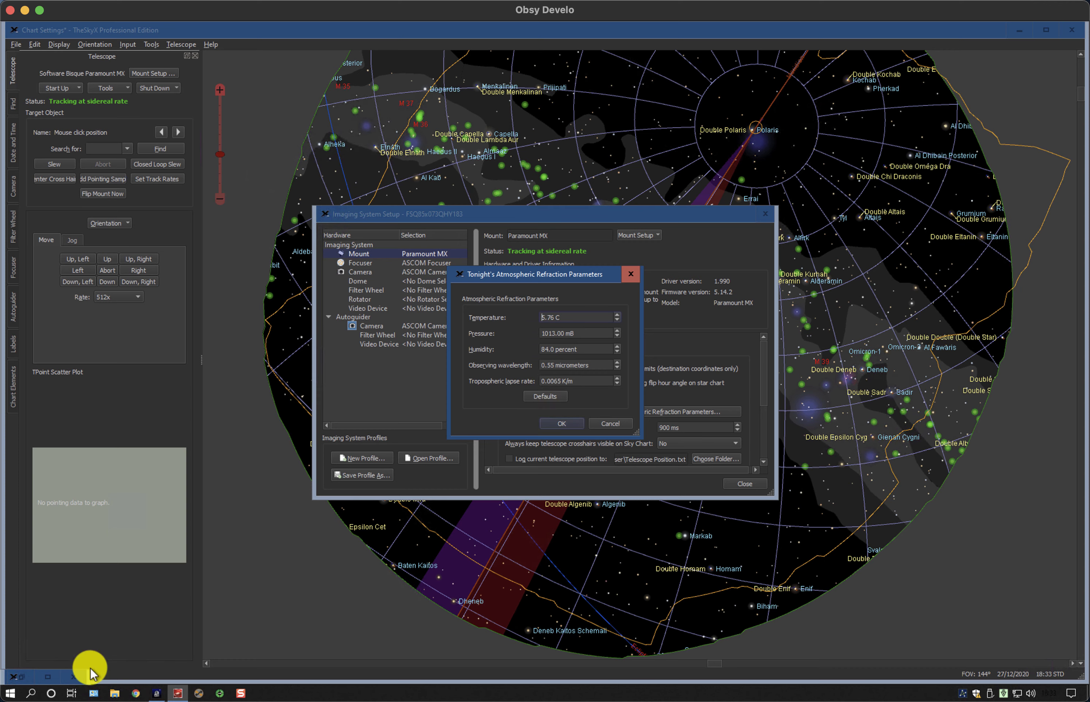
{"action": "left_click", "coordinate": [156, 693]}
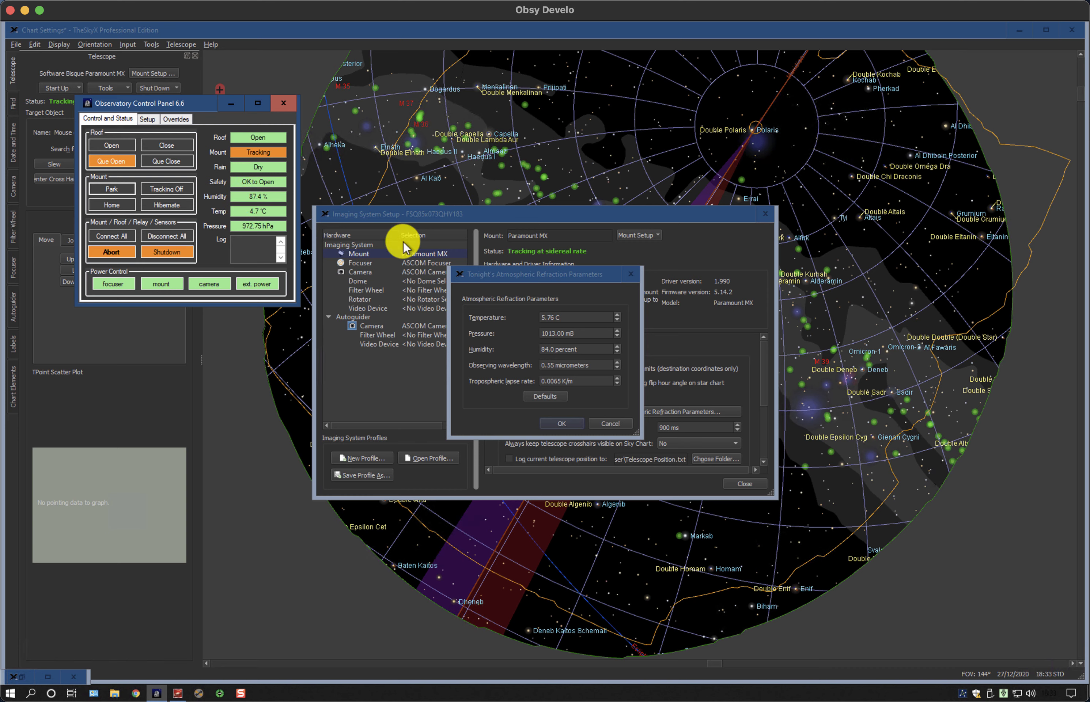
Set the humidity to 87 percent and the pressure to 972 mB in the refraction parameters, and close the imaging system setup
{"action": "left_click", "coordinate": [583, 329]}
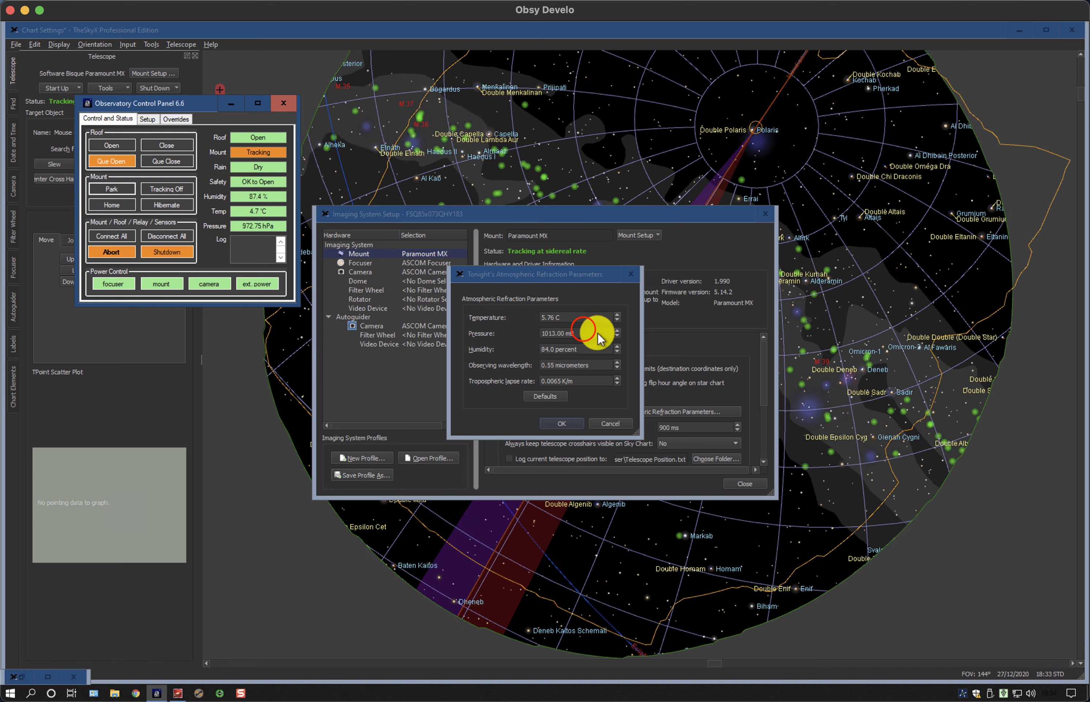
{"action": "left_click", "coordinate": [617, 338]}
{"action": "left_click", "coordinate": [616, 347]}
{"action": "left_click", "coordinate": [616, 347]}
{"action": "left_click", "coordinate": [617, 337]}
{"action": "left_click", "coordinate": [617, 337]}
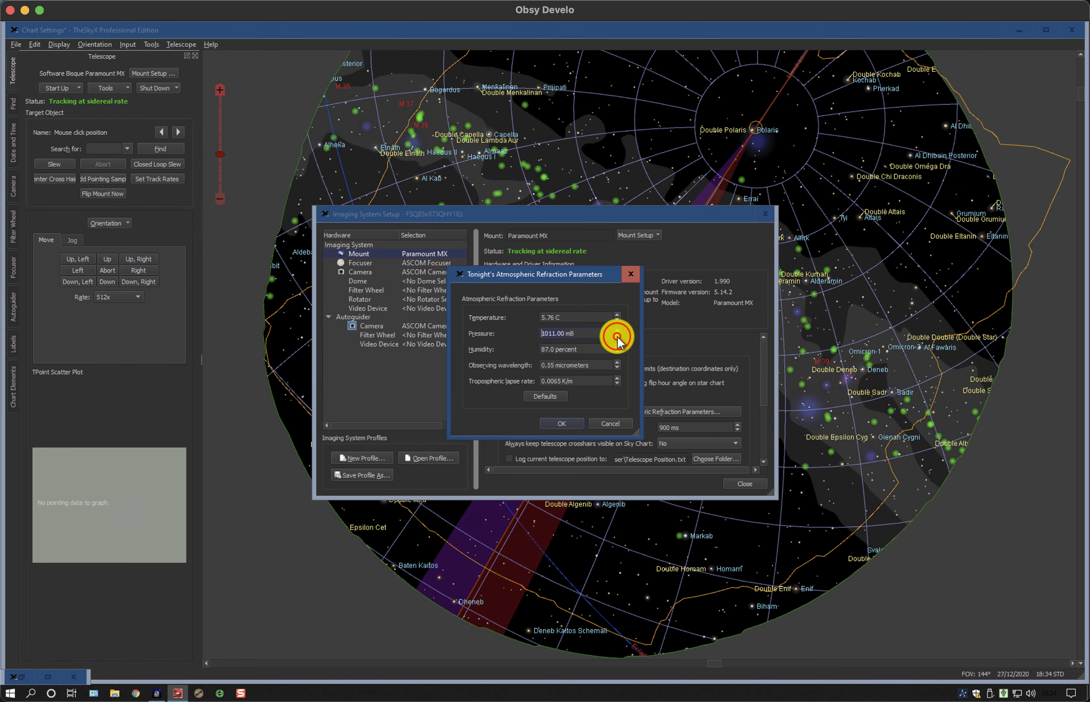
{"action": "type", "text": "972"}
{"action": "left_click", "coordinate": [587, 331]}
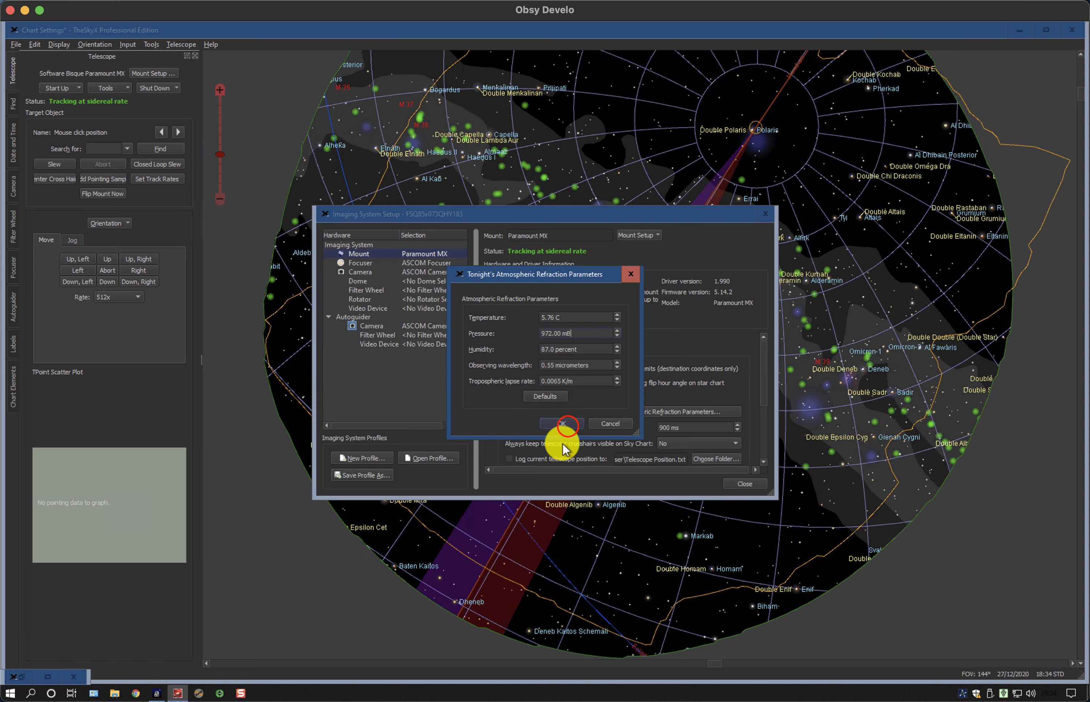
{"action": "left_click", "coordinate": [567, 425]}
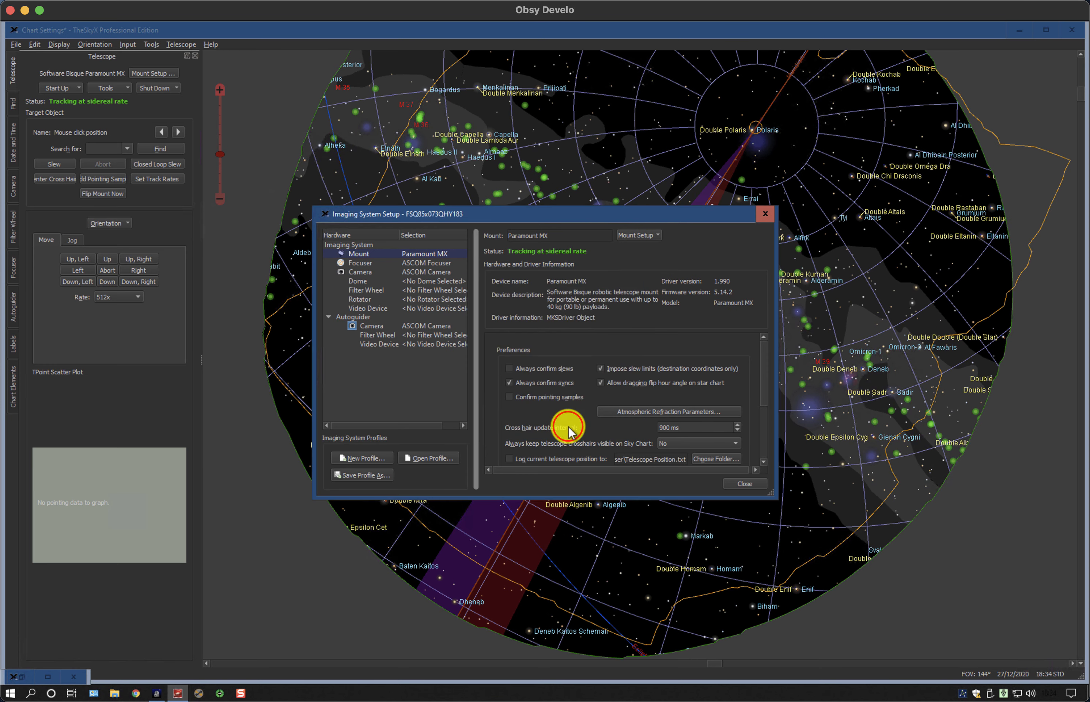
{"action": "left_click", "coordinate": [742, 483]}
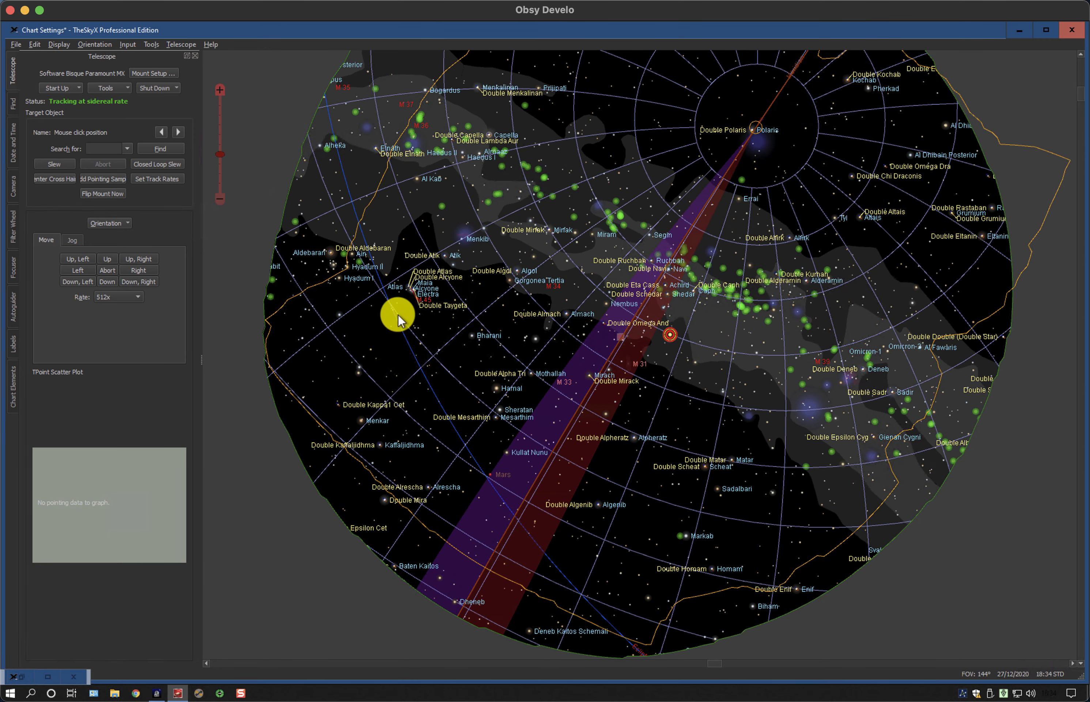
Open the TPoint Add On and start a new model, clearing all pointing data and the pointing model
{"action": "mouse_move", "coordinate": [381, 270]}
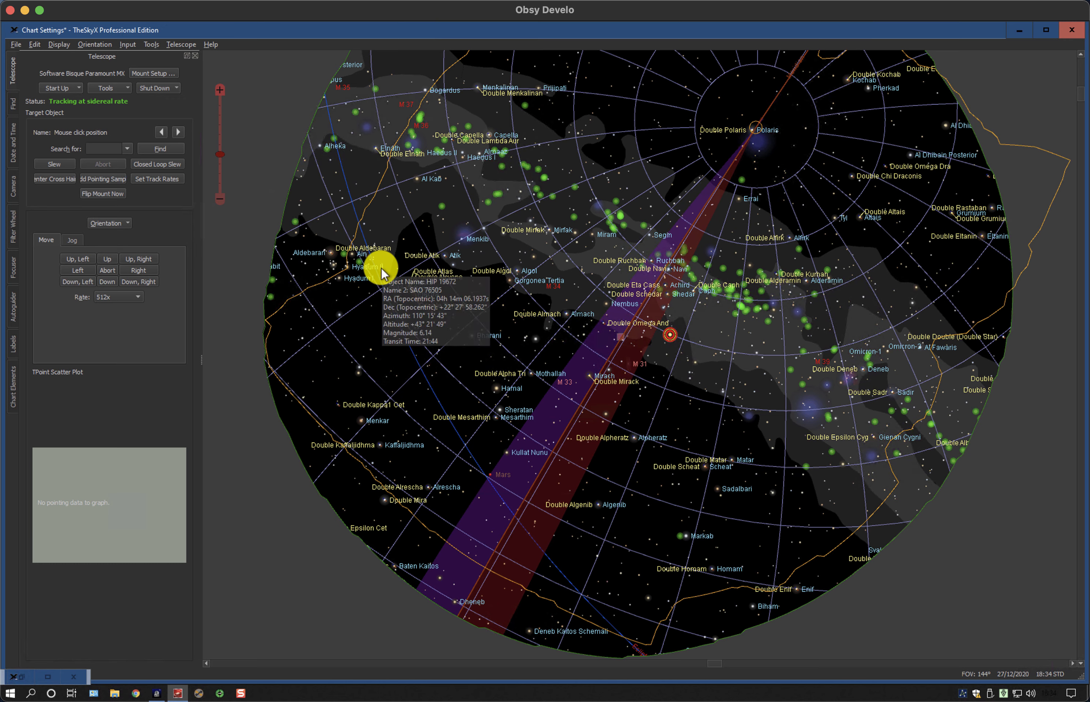
{"action": "mouse_move", "coordinate": [341, 269]}
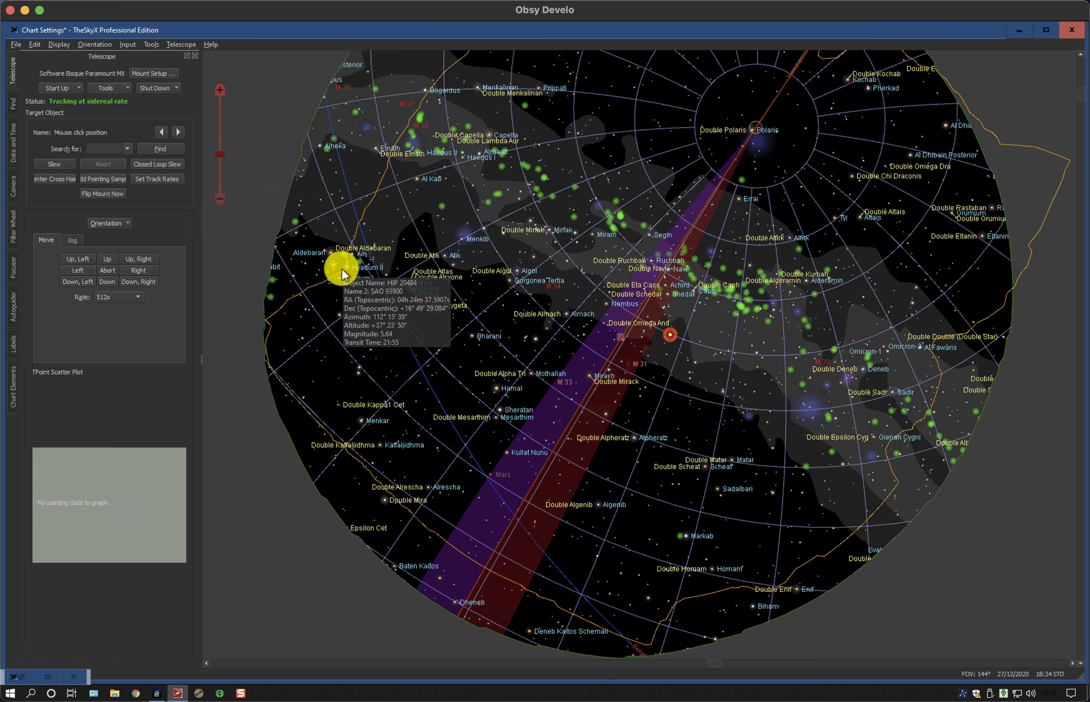
{"action": "left_click", "coordinate": [168, 42]}
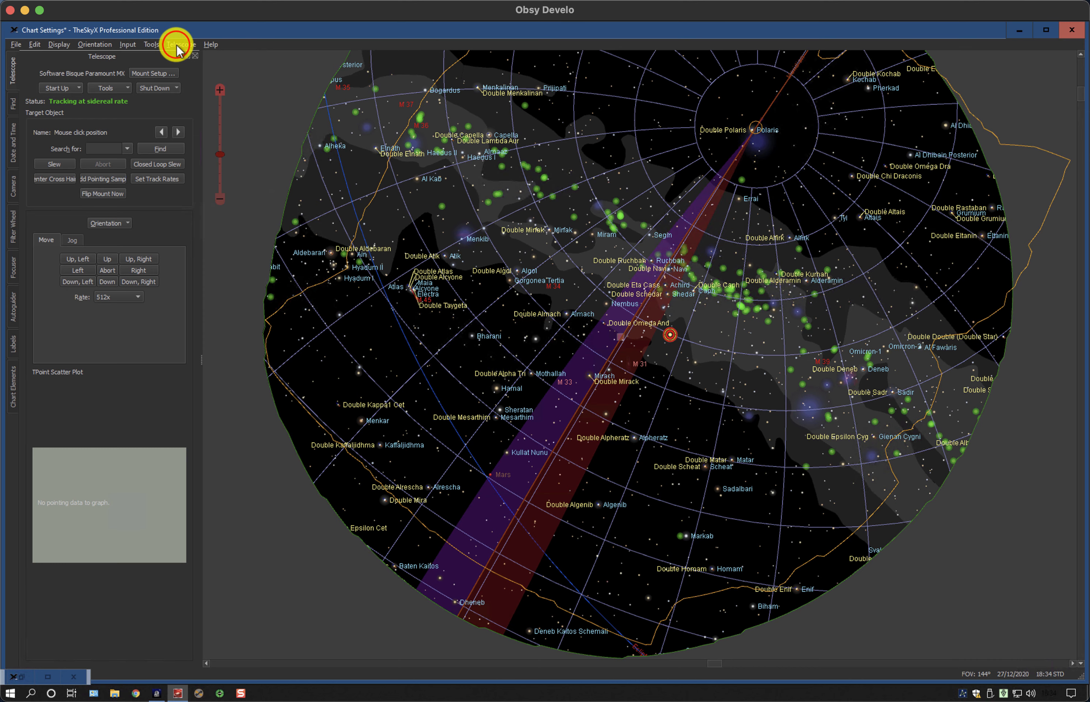
{"action": "left_click", "coordinate": [178, 44]}
{"action": "left_click", "coordinate": [194, 86]}
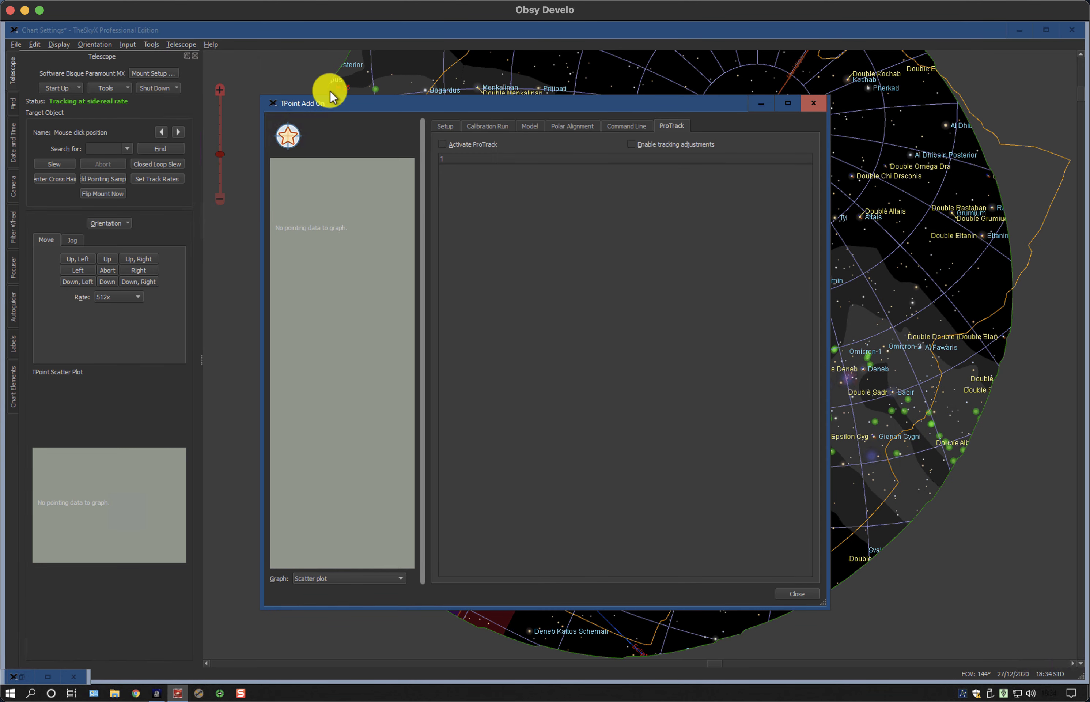
{"action": "left_click", "coordinate": [442, 125]}
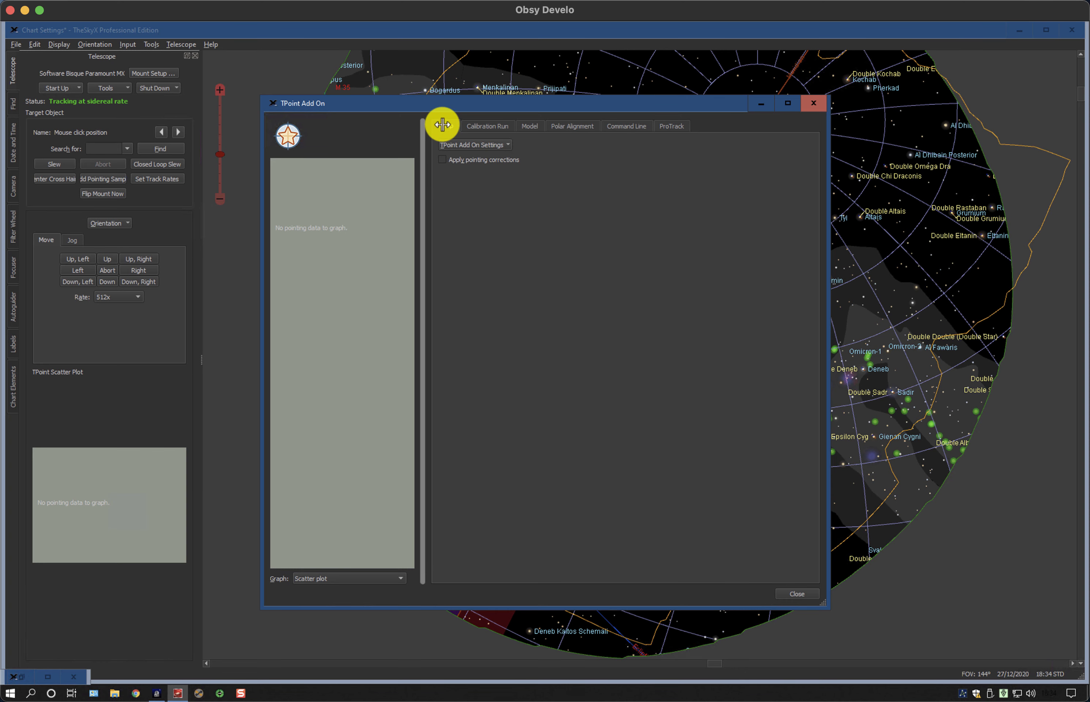
{"action": "left_click", "coordinate": [497, 144]}
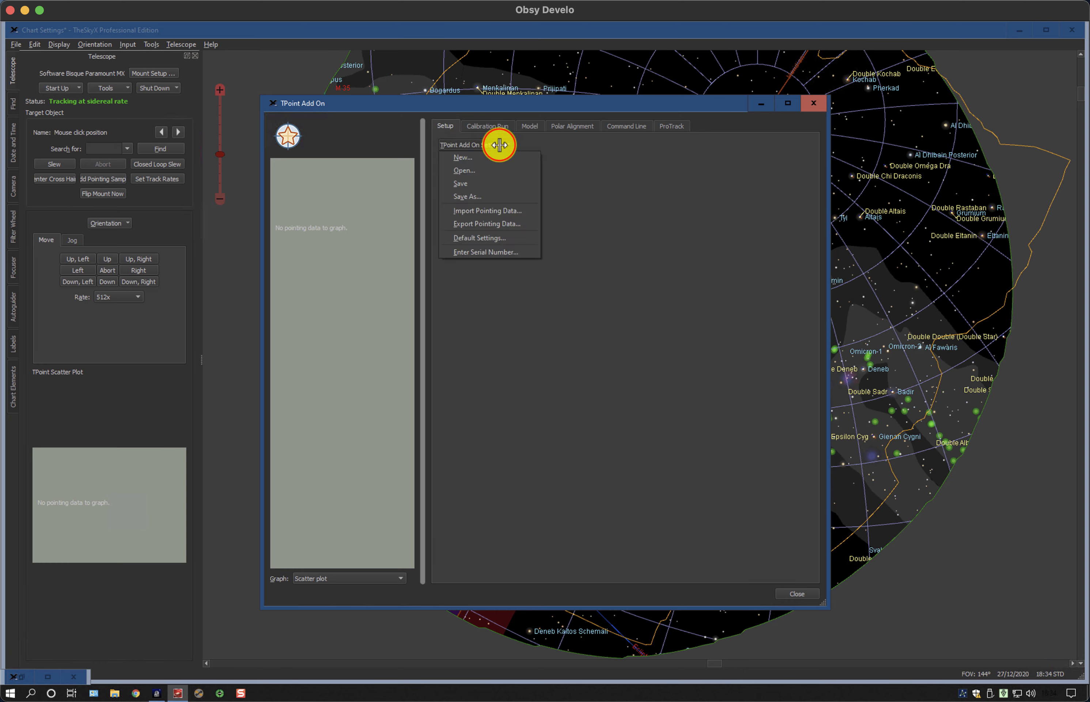
{"action": "left_click", "coordinate": [462, 158]}
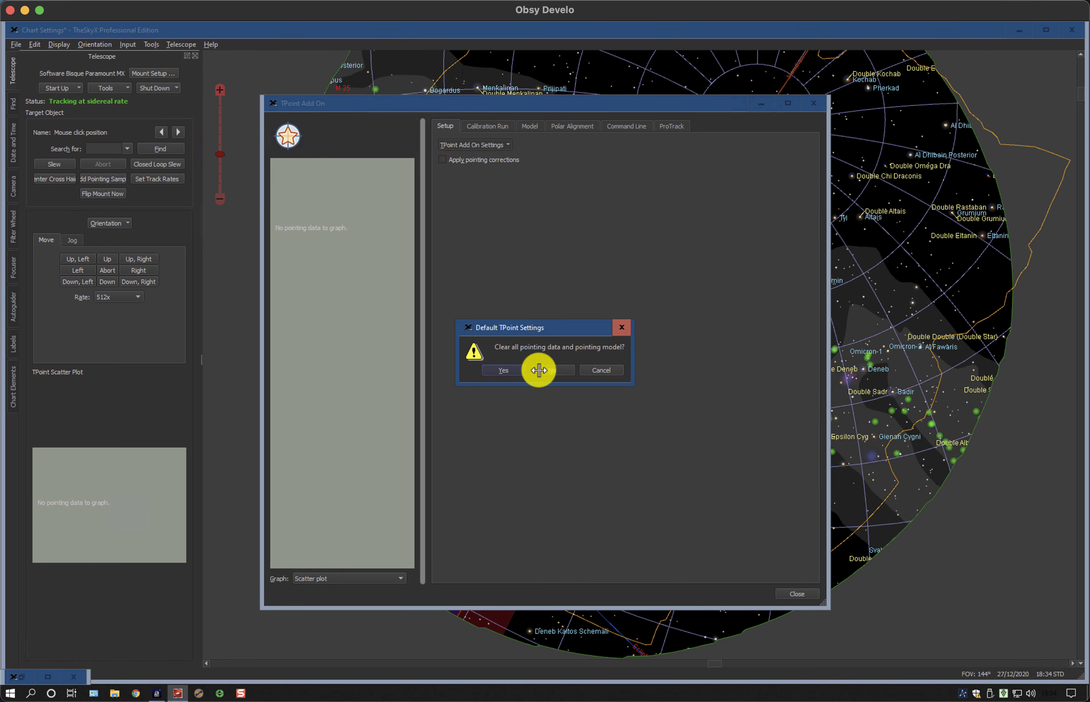
{"action": "left_click", "coordinate": [500, 370]}
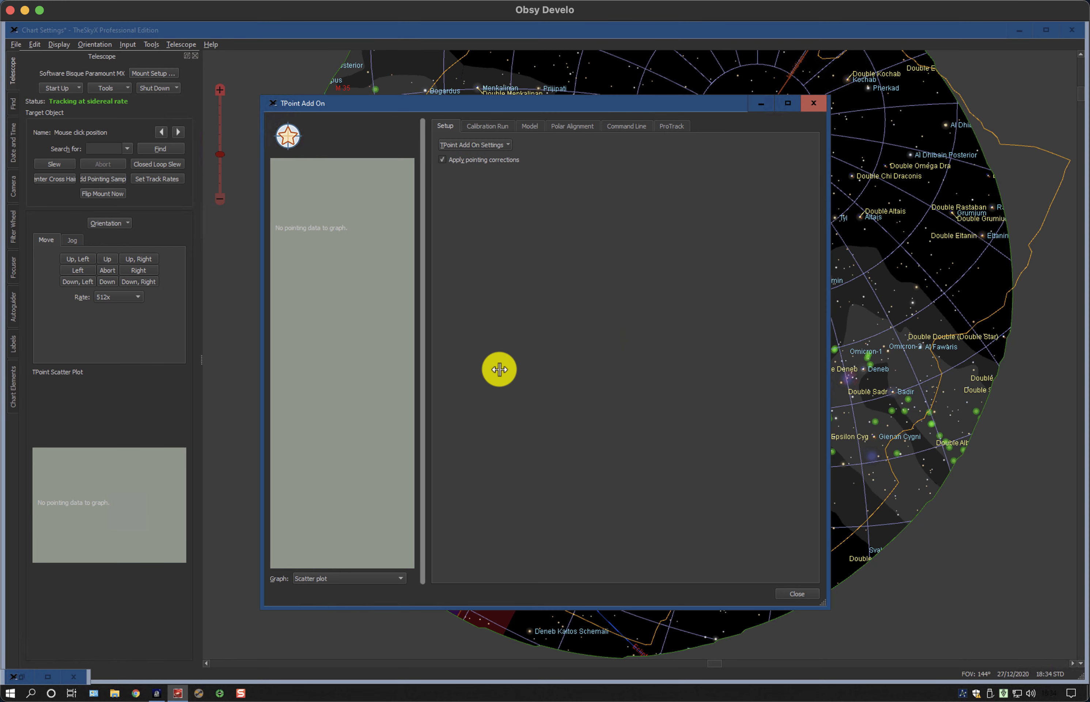
Start a full calibration run for the Paramount MX using the preset atmospheric refraction parameters
{"action": "left_click", "coordinate": [484, 124]}
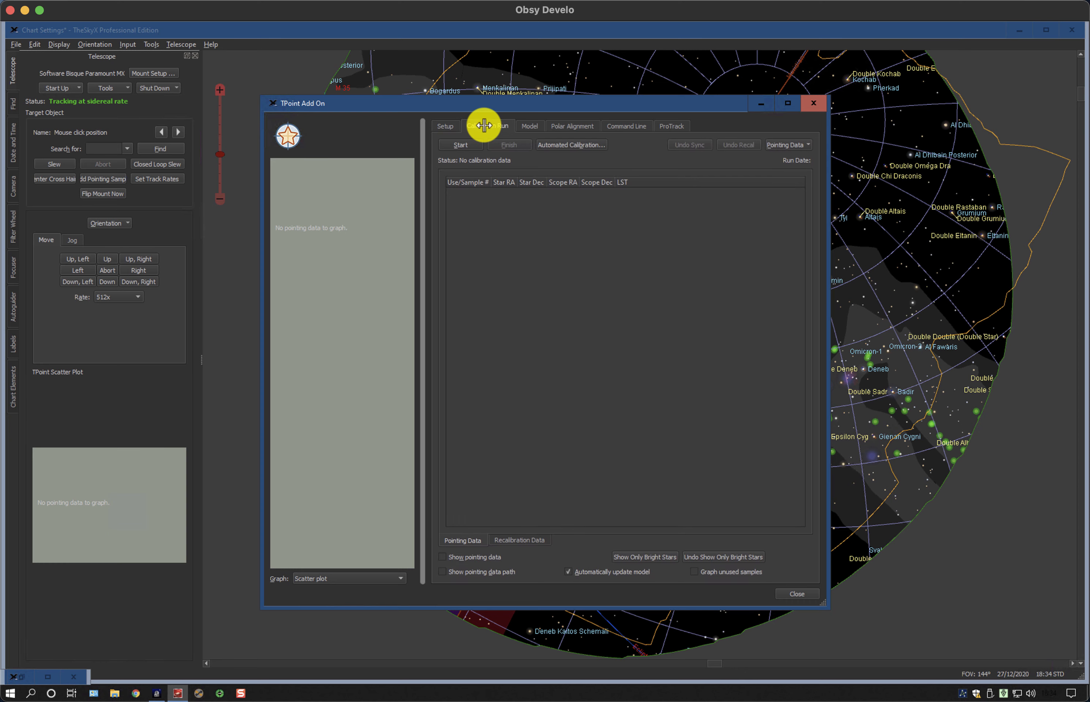
{"action": "left_click", "coordinate": [465, 144]}
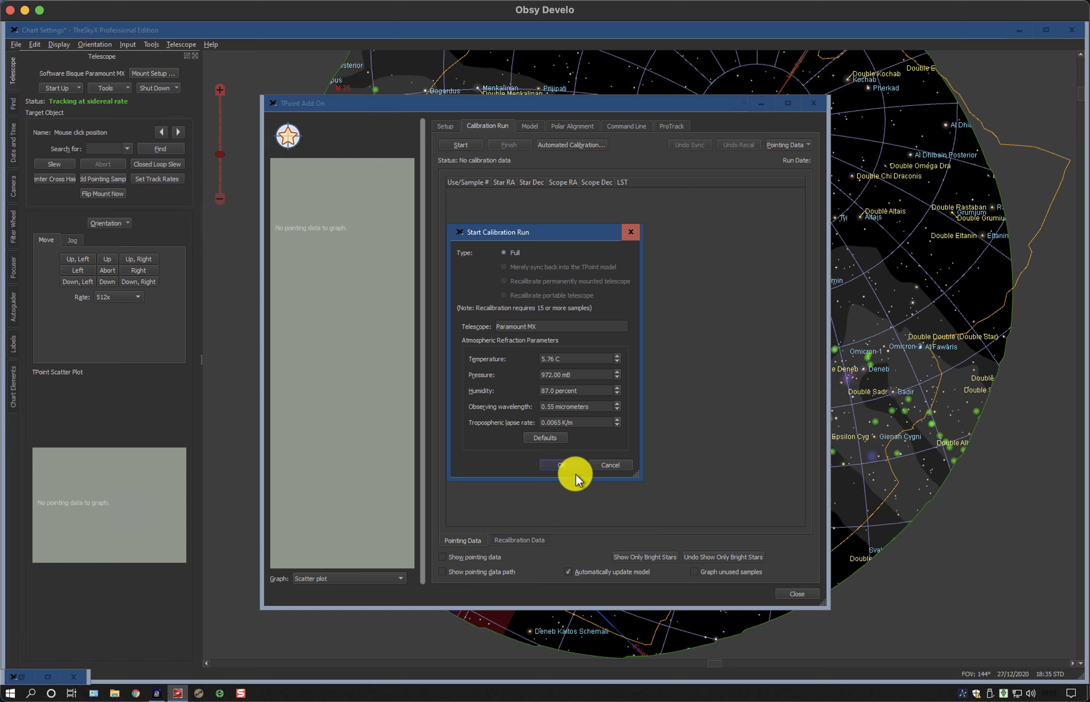
{"action": "left_click", "coordinate": [565, 464]}
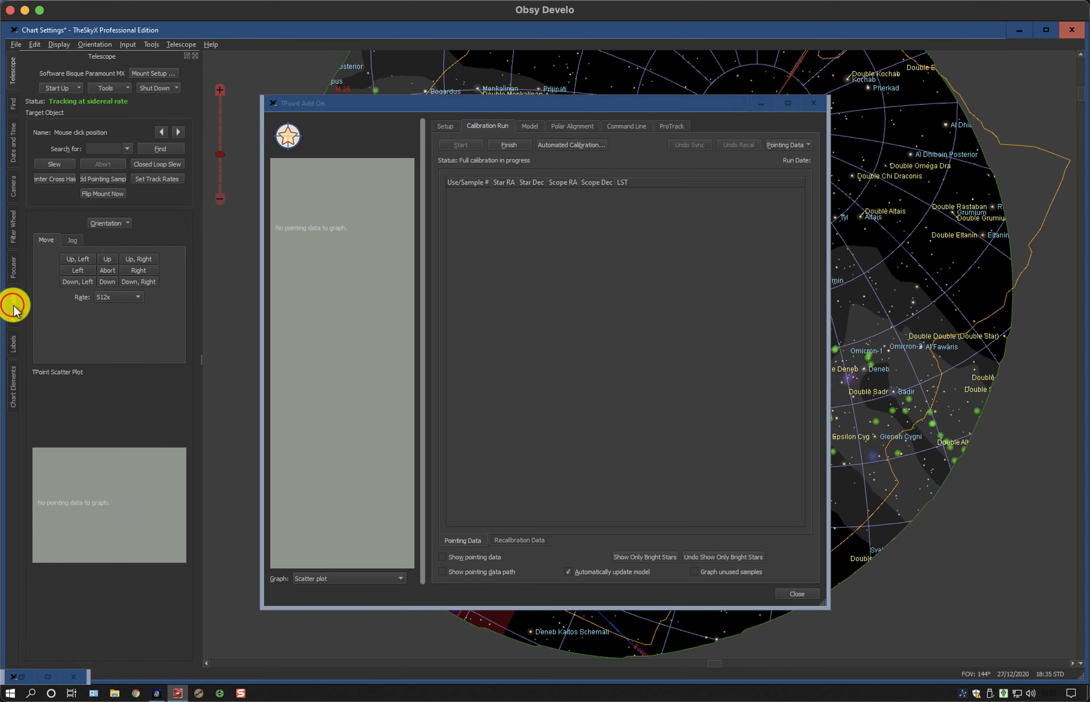
Disconnect the autoguider camera and connect the main imaging camera
{"action": "left_click", "coordinate": [13, 305]}
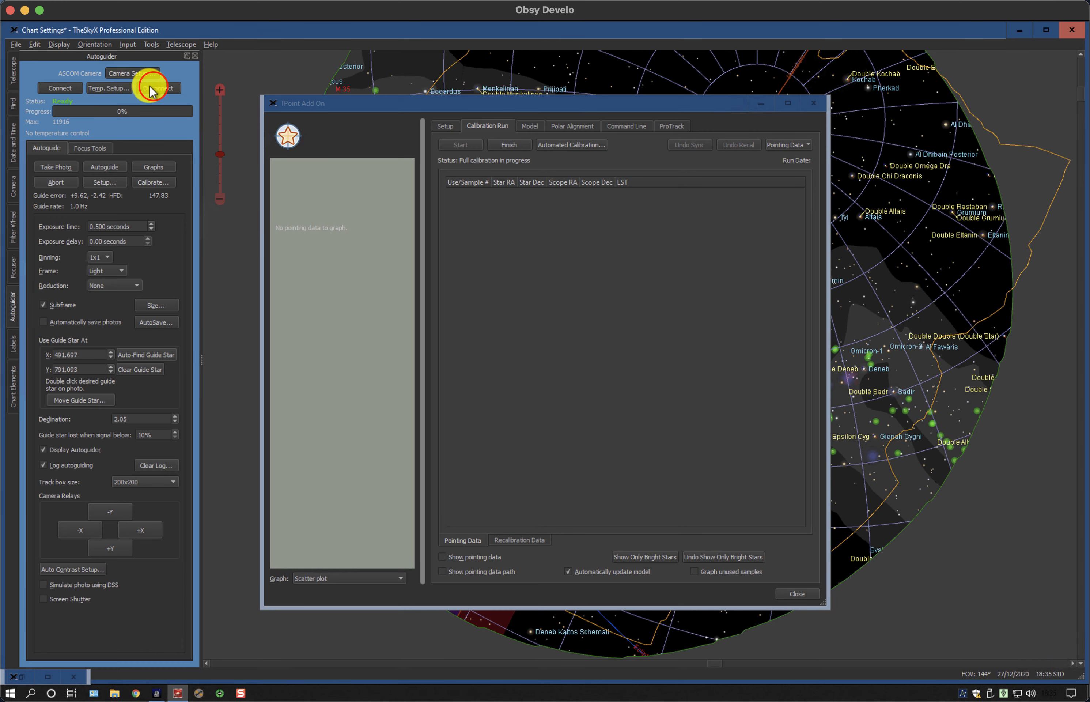
{"action": "left_click", "coordinate": [154, 87]}
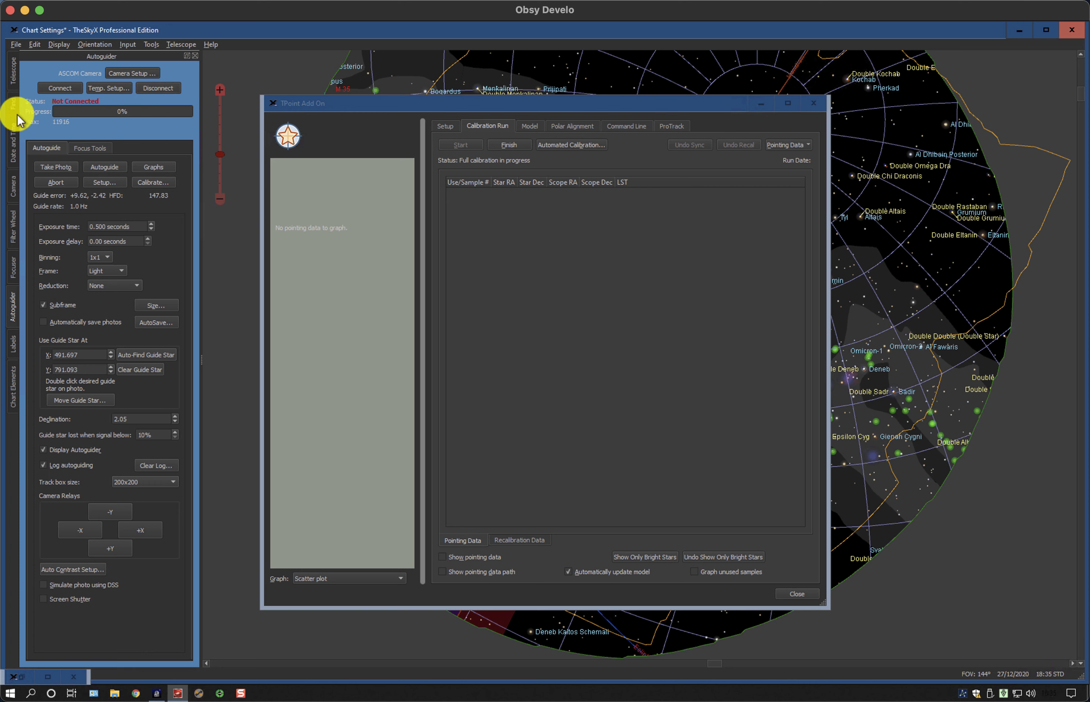
{"action": "left_click", "coordinate": [14, 186]}
{"action": "left_click", "coordinate": [68, 89]}
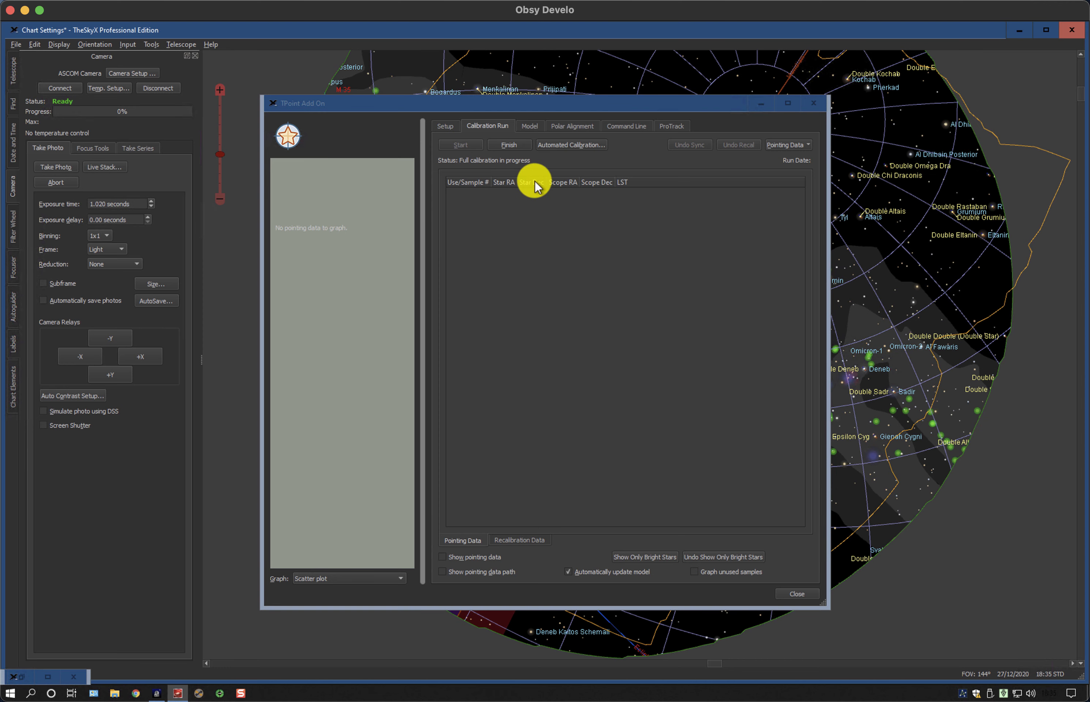
Take and Image Link a photo for the automated calibration, accept the determined image scale, and close the dialog and photo viewer
{"action": "left_click", "coordinate": [563, 143]}
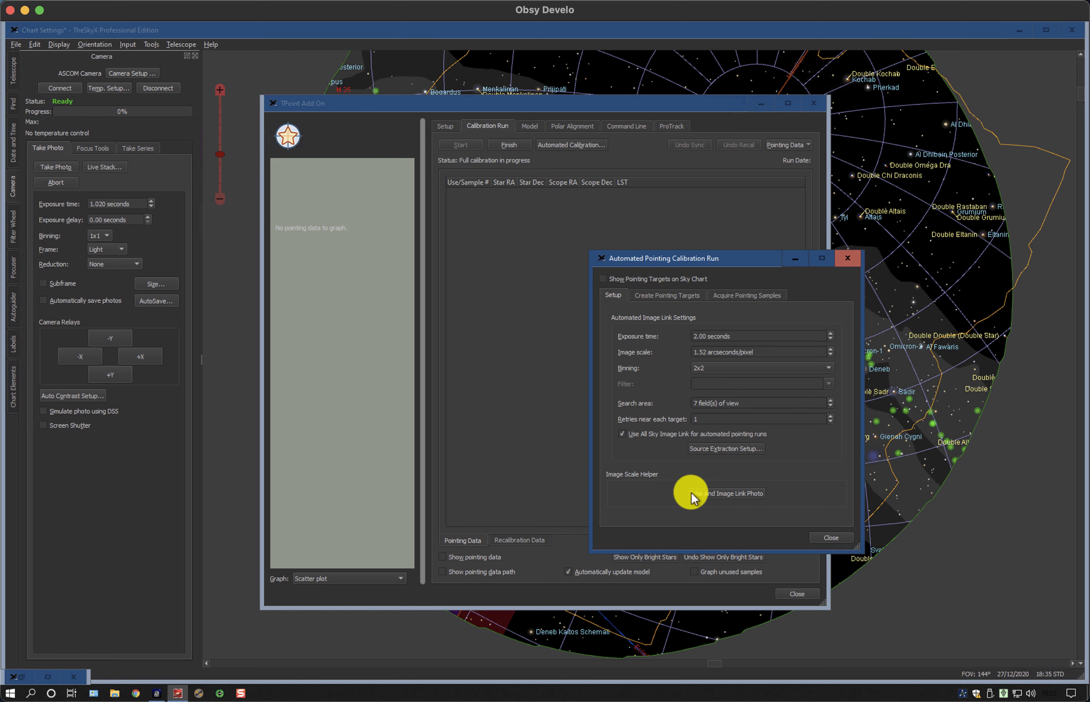
{"action": "left_click", "coordinate": [721, 493]}
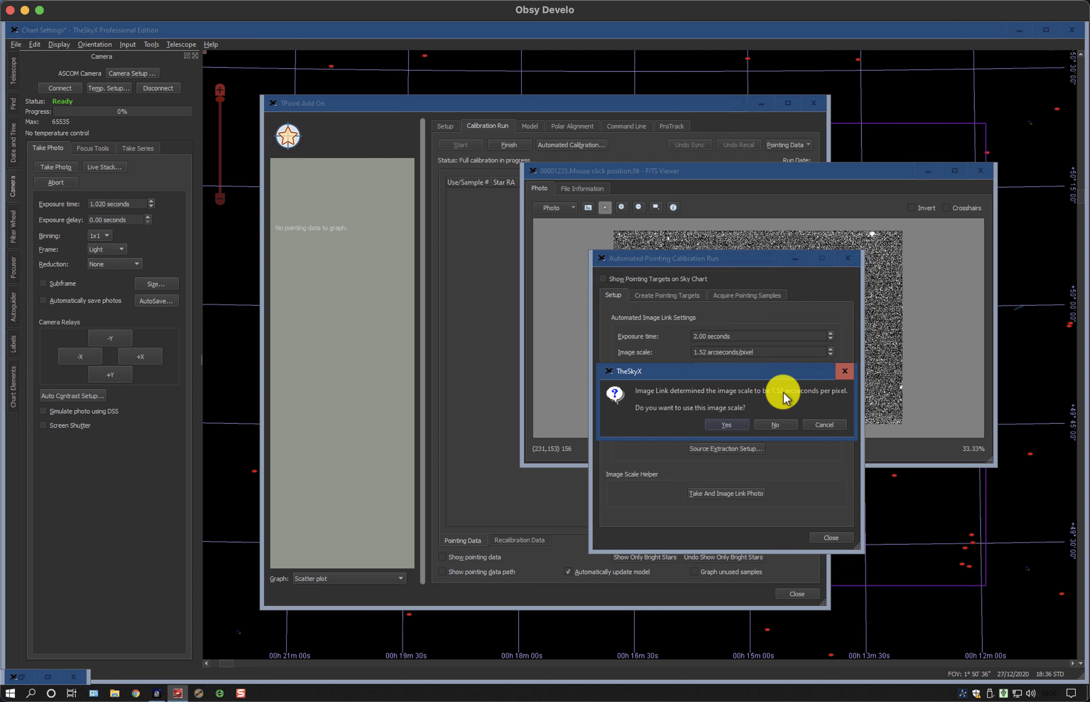
{"action": "left_click", "coordinate": [723, 424]}
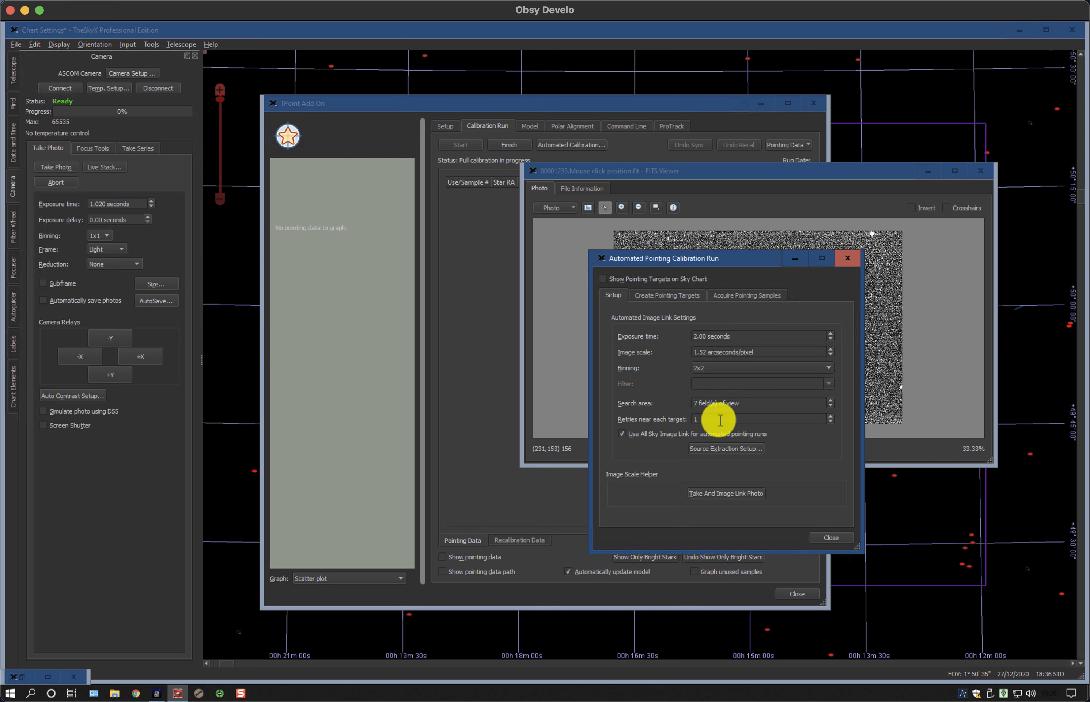
{"action": "left_click", "coordinate": [831, 537]}
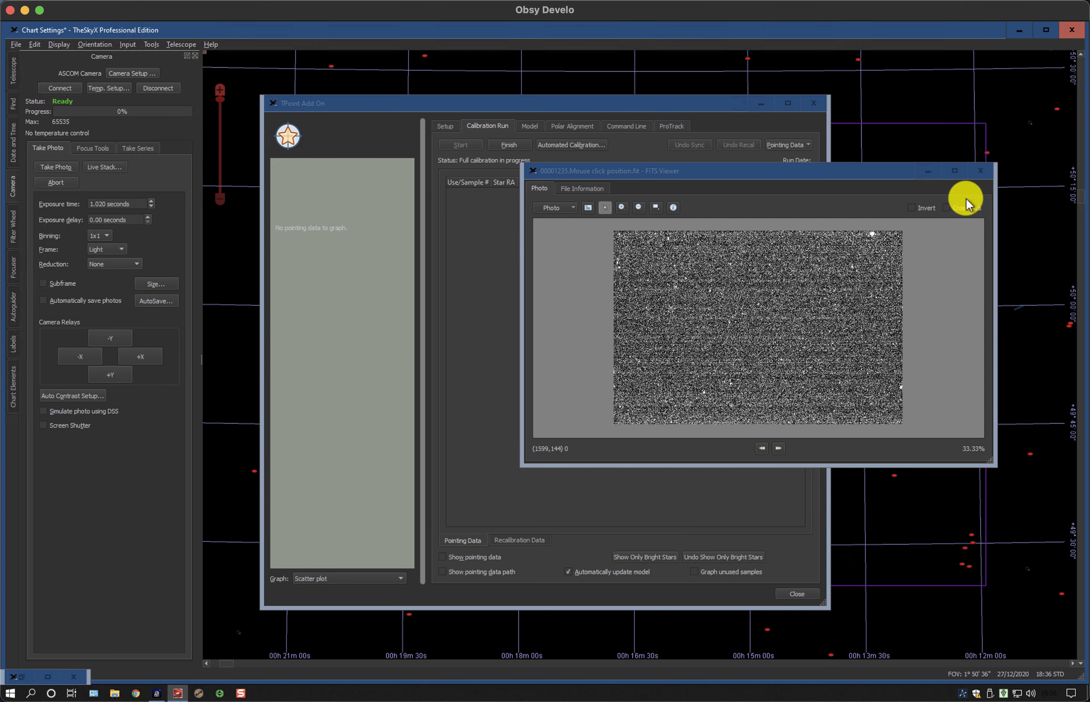
{"action": "left_click", "coordinate": [981, 172]}
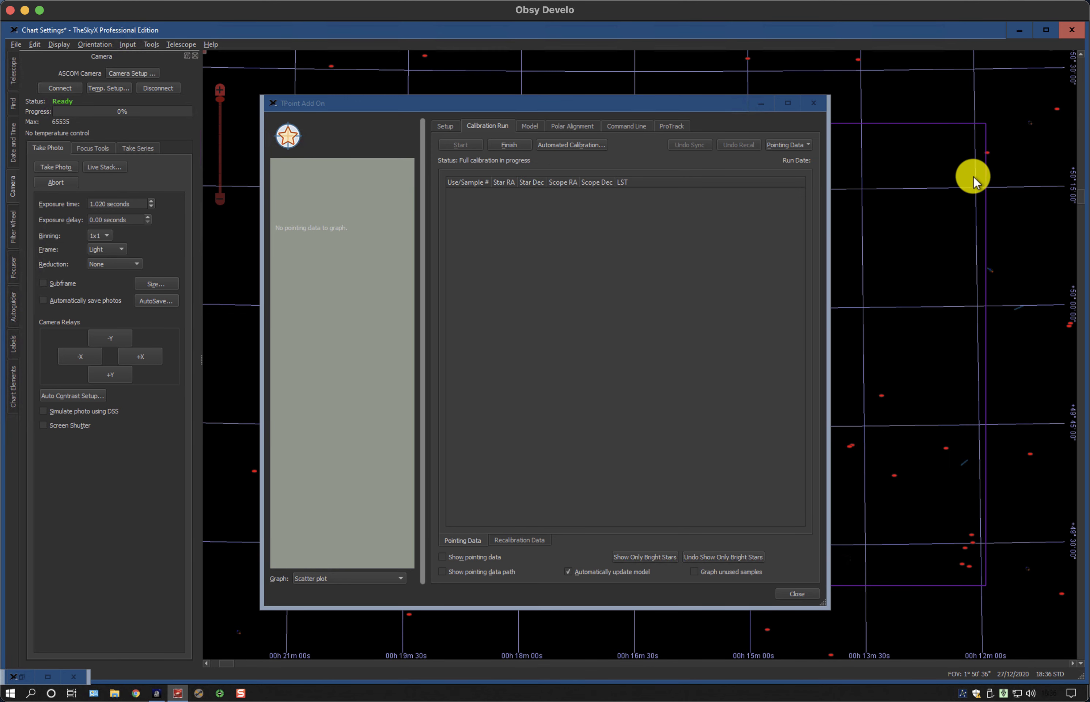
Reduce the automated calibration run to 55 pointing targets with Randomize enabled, and enlarge the target map window
{"action": "left_click", "coordinate": [582, 143]}
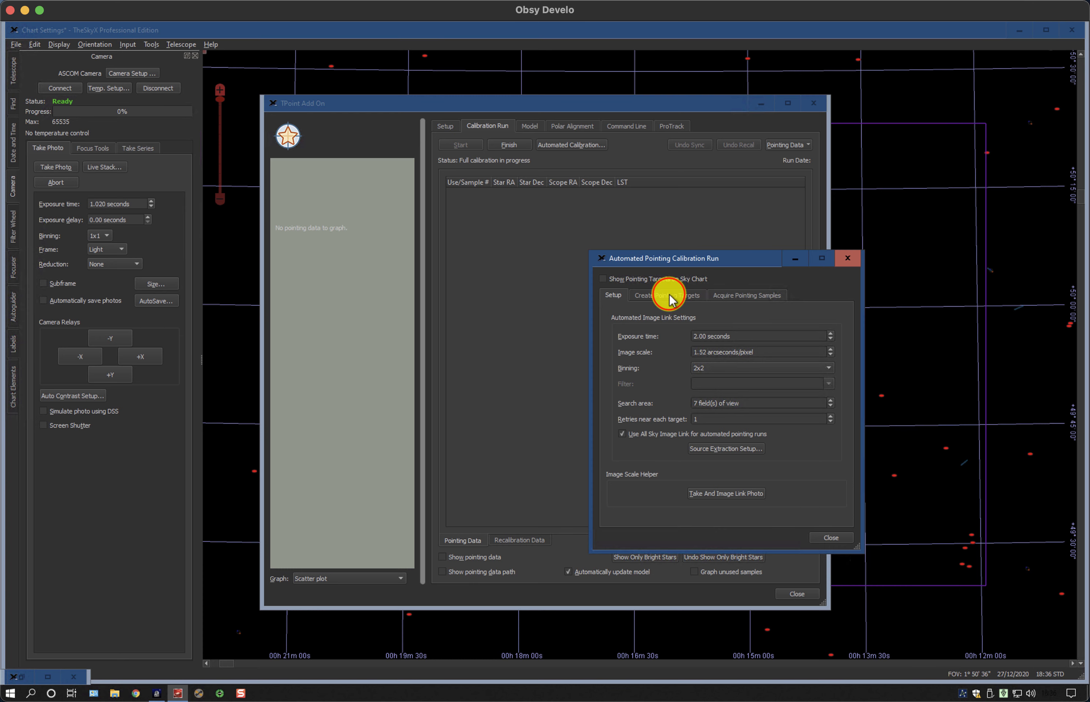
{"action": "left_click", "coordinate": [668, 295]}
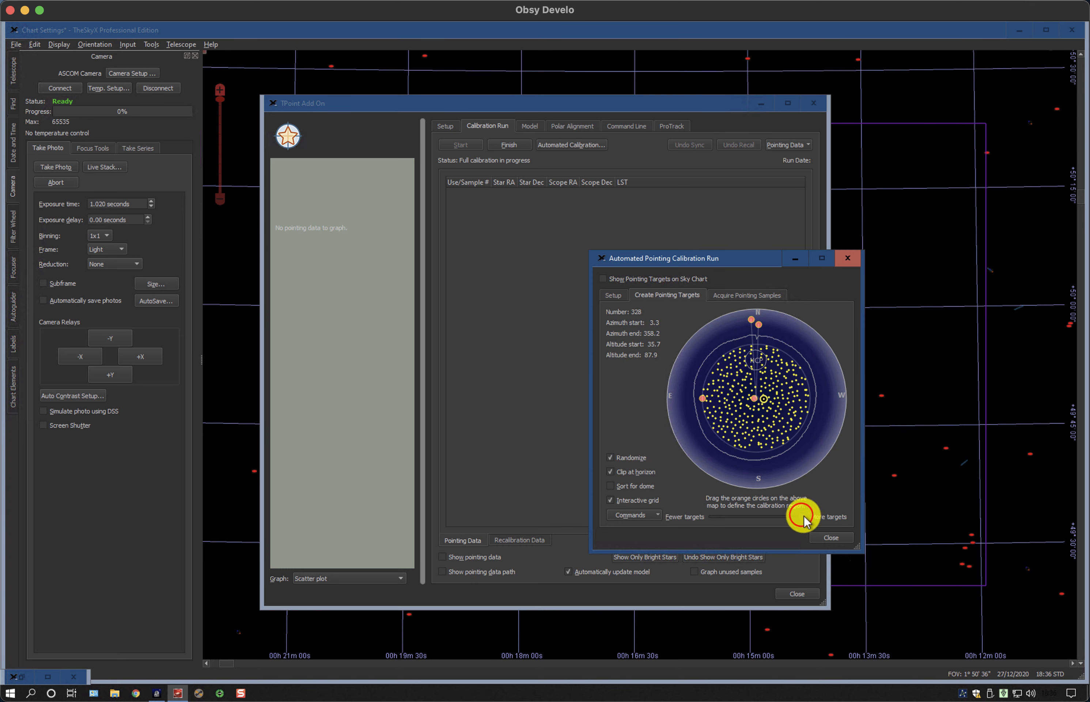
{"action": "left_click_drag", "start_coordinate": [801, 516], "coordinate": [715, 519]}
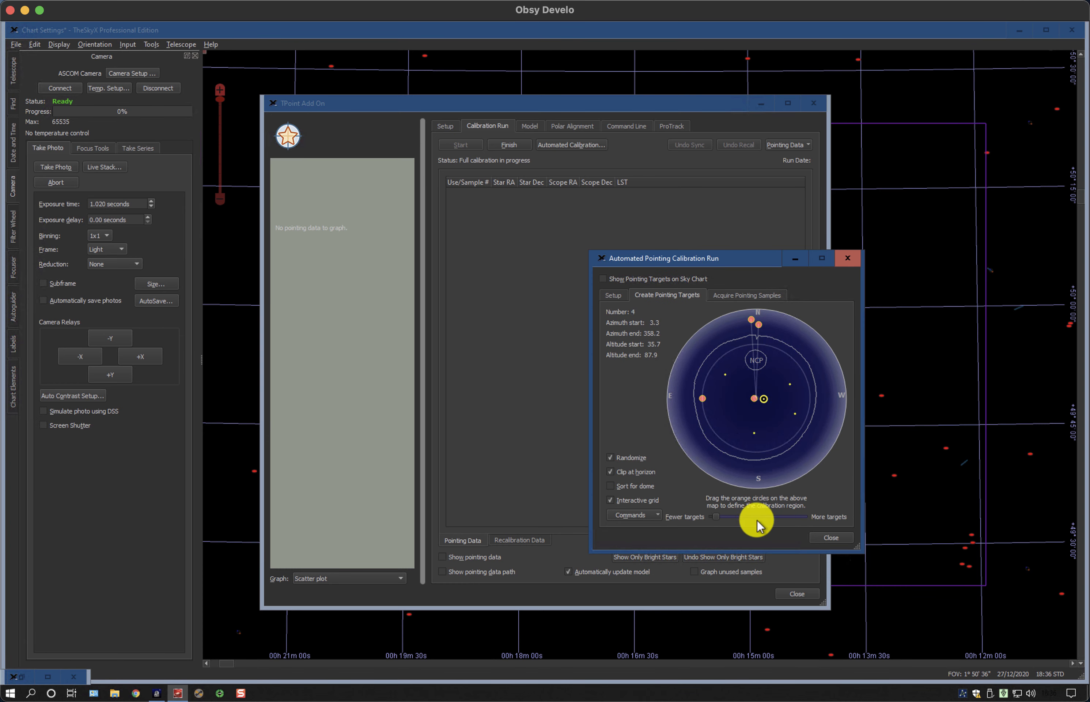
{"action": "left_click_drag", "start_coordinate": [782, 517], "coordinate": [789, 518]}
{"action": "left_click", "coordinate": [609, 457]}
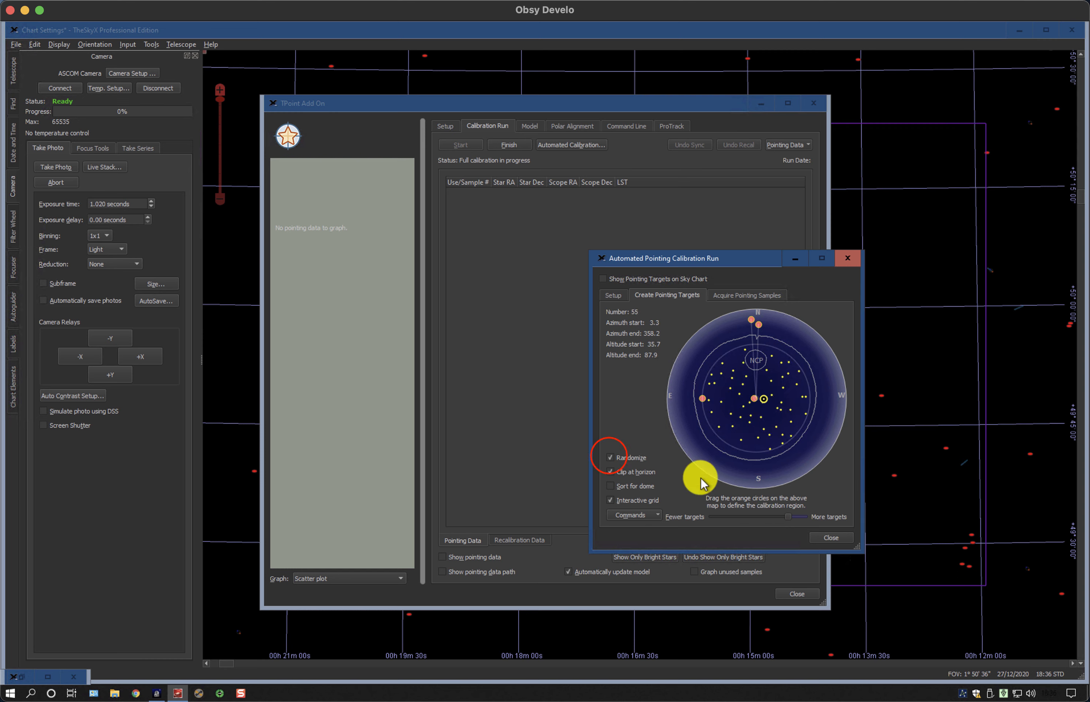
{"action": "left_click", "coordinate": [609, 458]}
{"action": "left_click", "coordinate": [609, 458]}
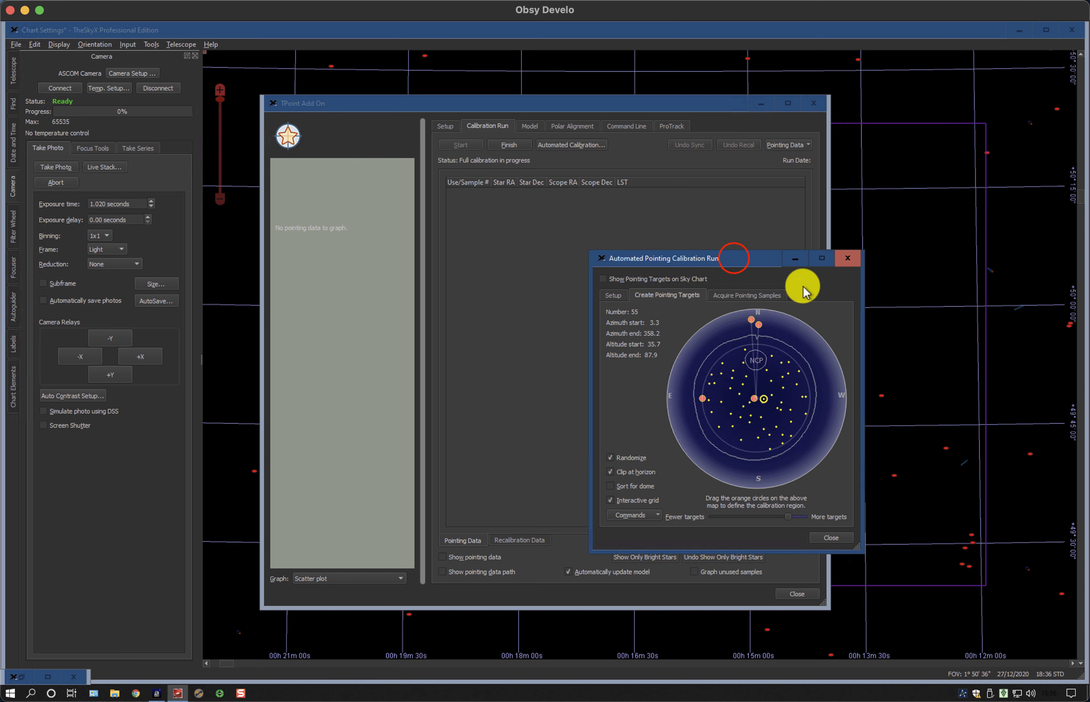
{"action": "left_click_drag", "start_coordinate": [734, 258], "coordinate": [515, 236]}
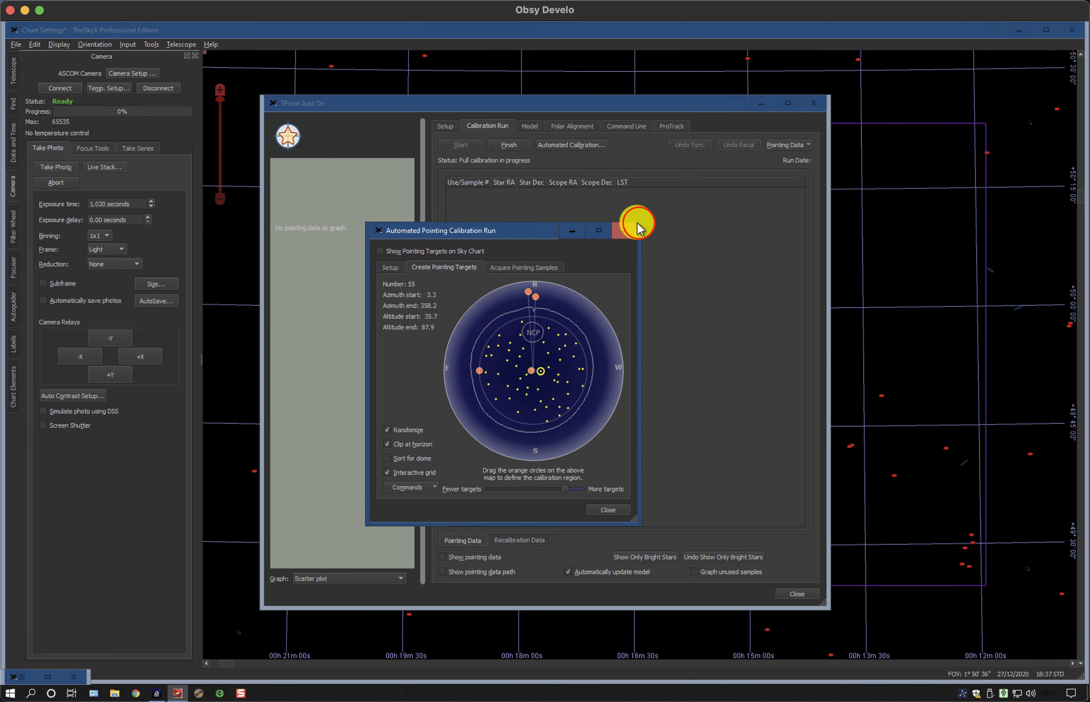
{"action": "left_click_drag", "start_coordinate": [638, 223], "coordinate": [865, 107]}
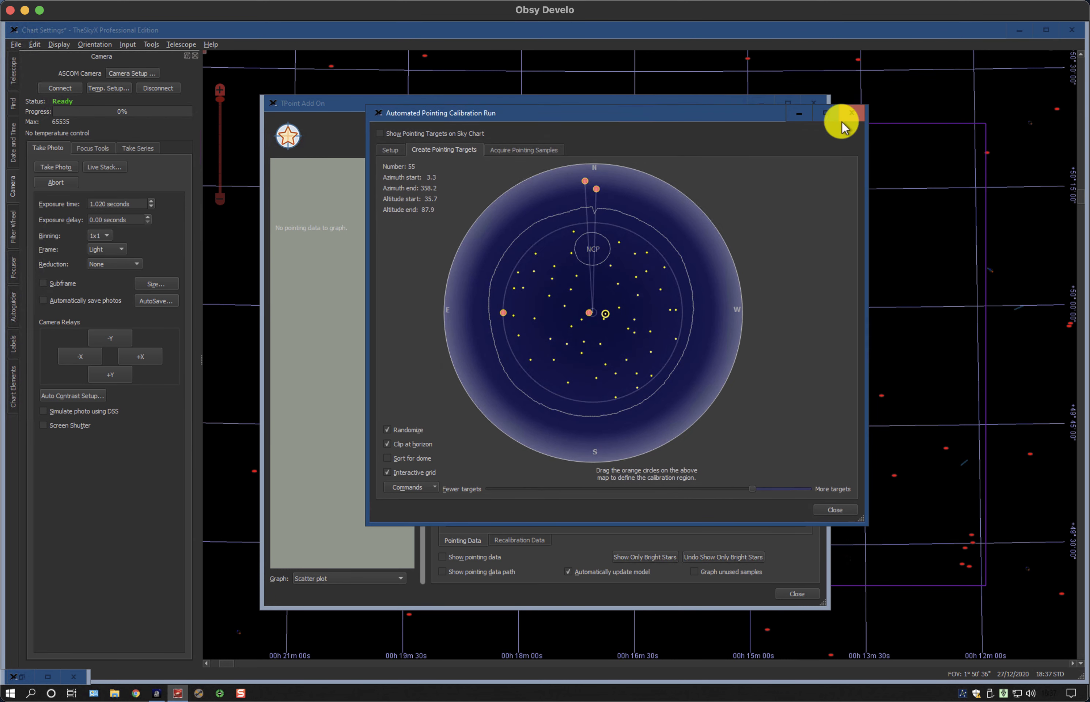
Adjust the northern boundary of the calibration region to an azimuth start of about 2.0 degrees, giving 57 pointing targets
{"action": "mouse_move", "coordinate": [586, 183]}
{"action": "left_mouse_down"}
{"action": "mouse_move", "coordinate": [554, 189]}
{"action": "mouse_move", "coordinate": [585, 184]}
{"action": "left_mouse_up"}
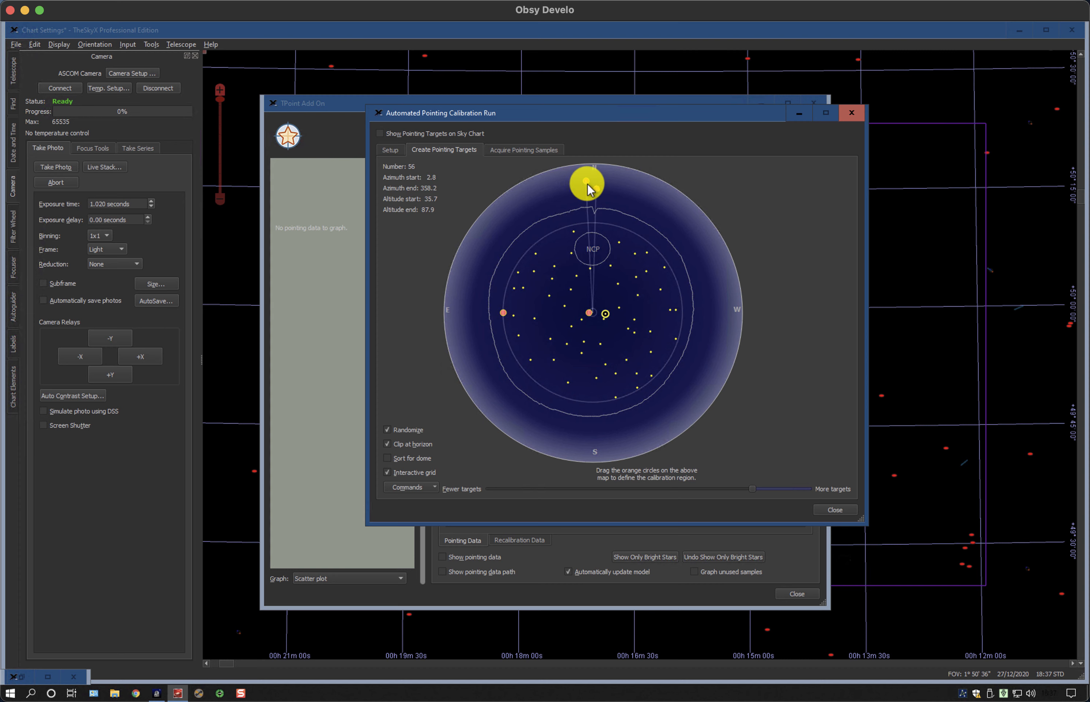
{"action": "left_click_drag", "start_coordinate": [588, 183], "coordinate": [588, 183]}
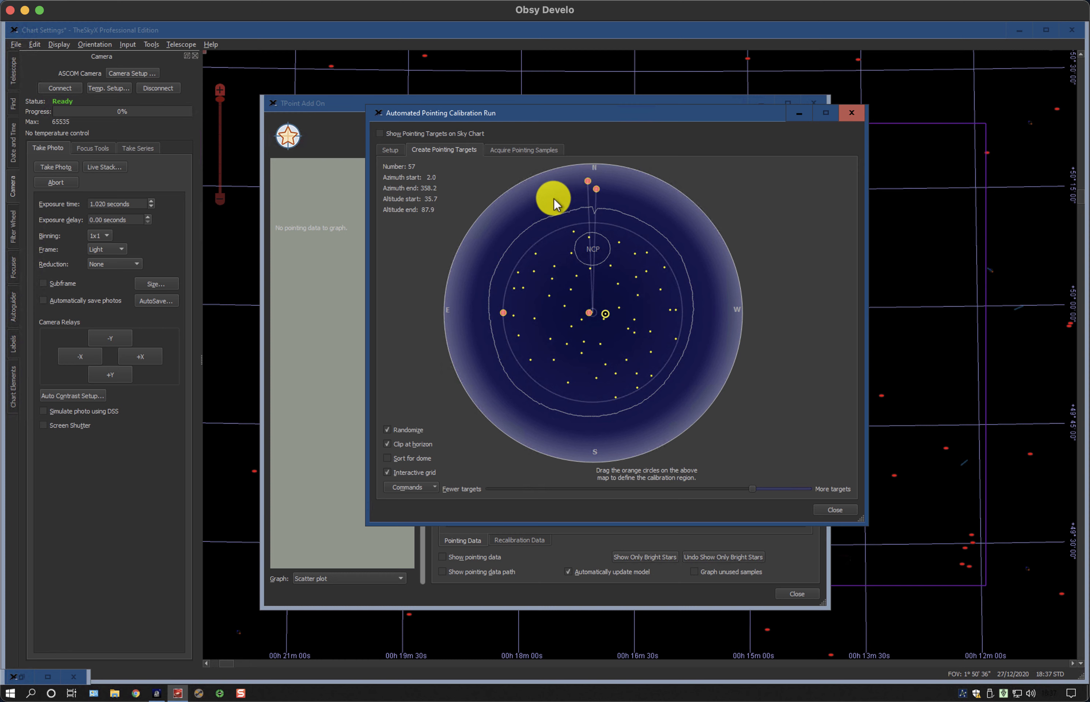
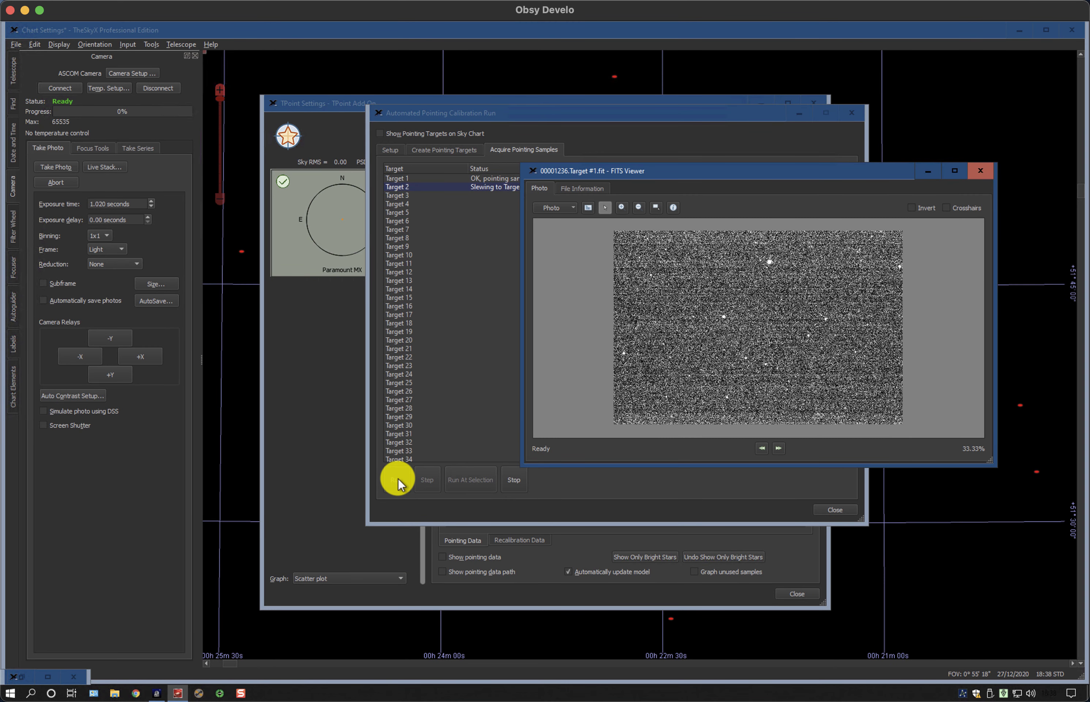
Minimize the target photo viewer, the Automated Pointing Calibration Run window and the TPoint window to uncover the sky chart
{"action": "left_click", "coordinate": [929, 172]}
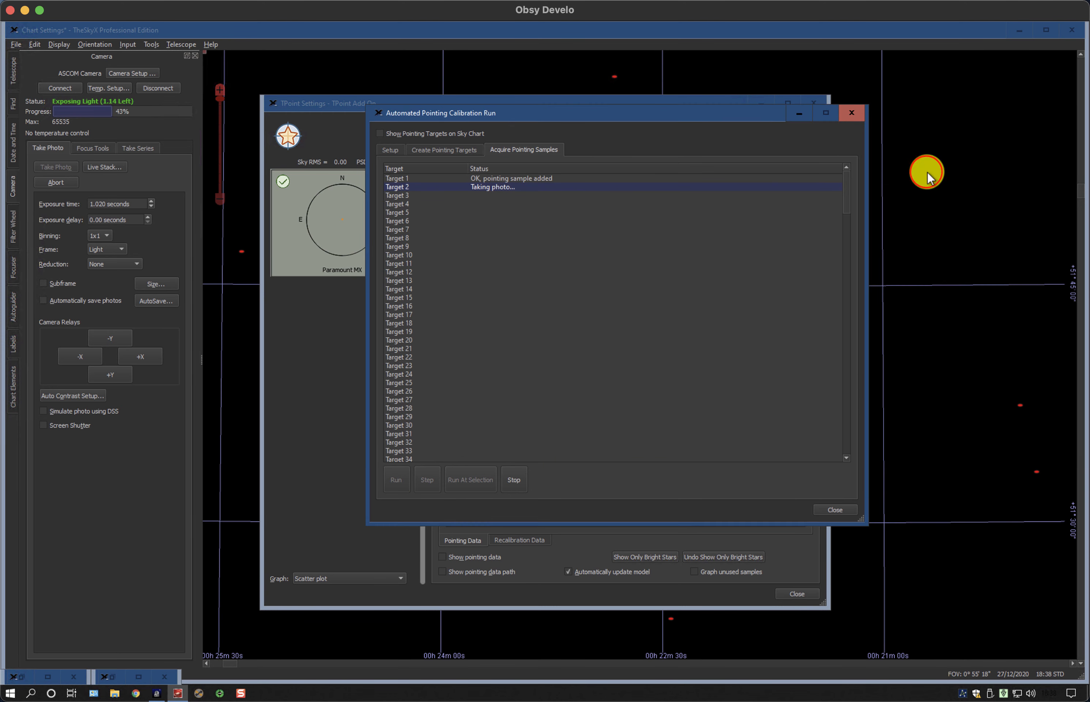
{"action": "left_click", "coordinate": [797, 114]}
{"action": "left_click", "coordinate": [760, 104]}
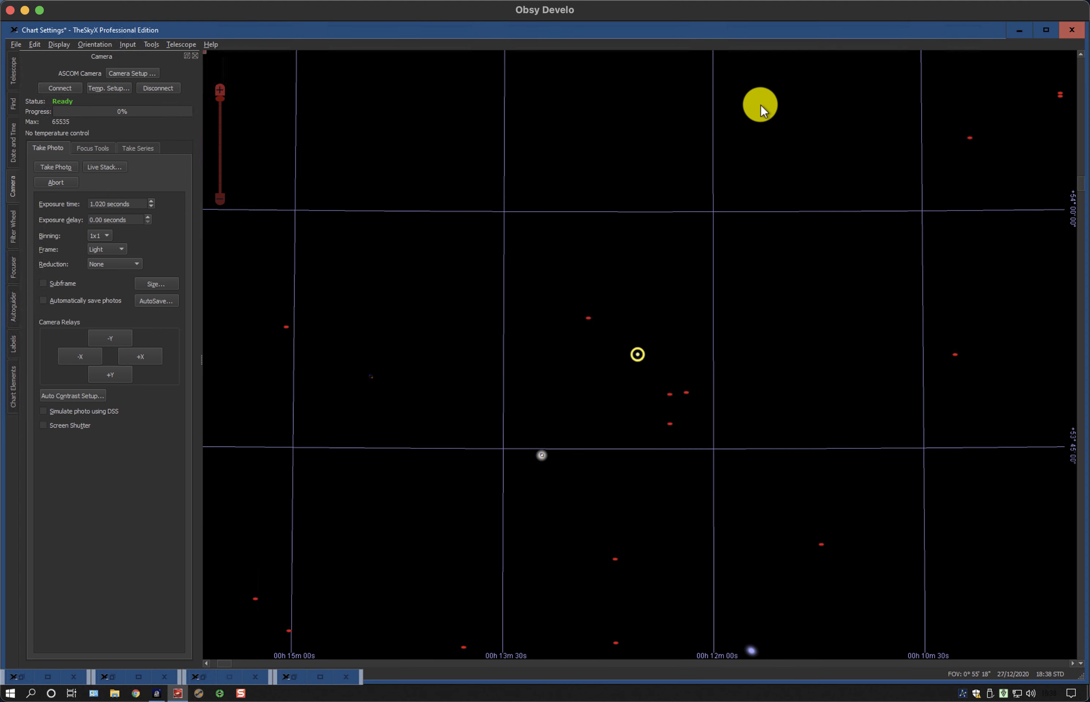
Show the Pointing Target and Pointing Sample elements on the sky chart and widen its field of view to about 178°
{"action": "left_click", "coordinate": [11, 380]}
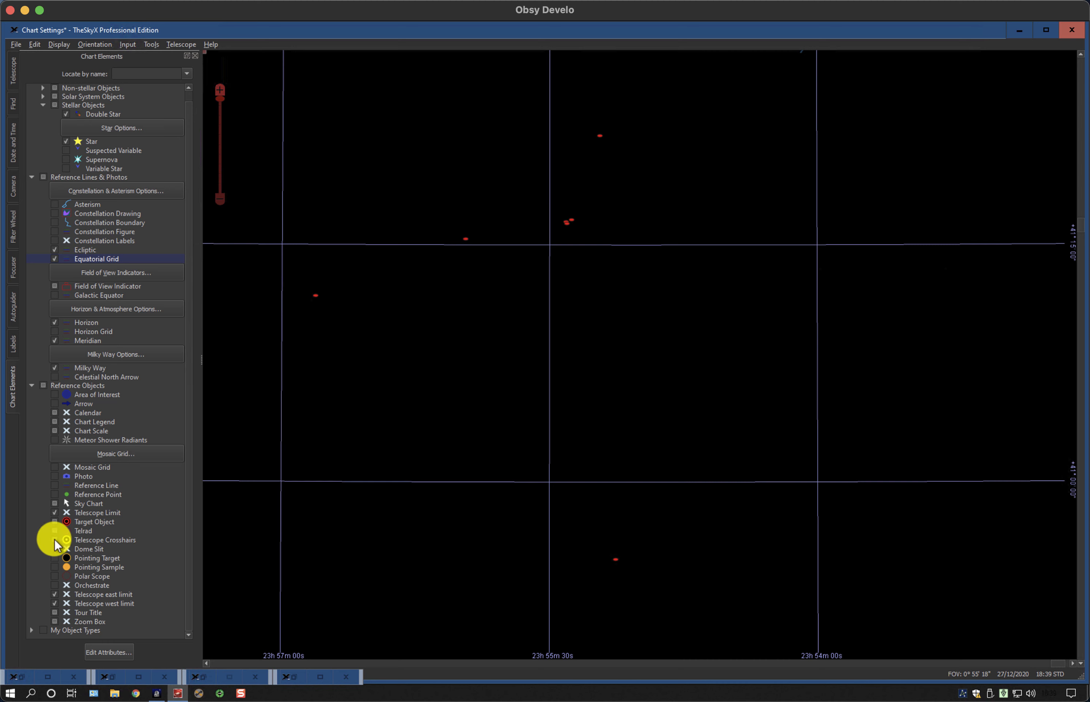
{"action": "left_click", "coordinate": [51, 555]}
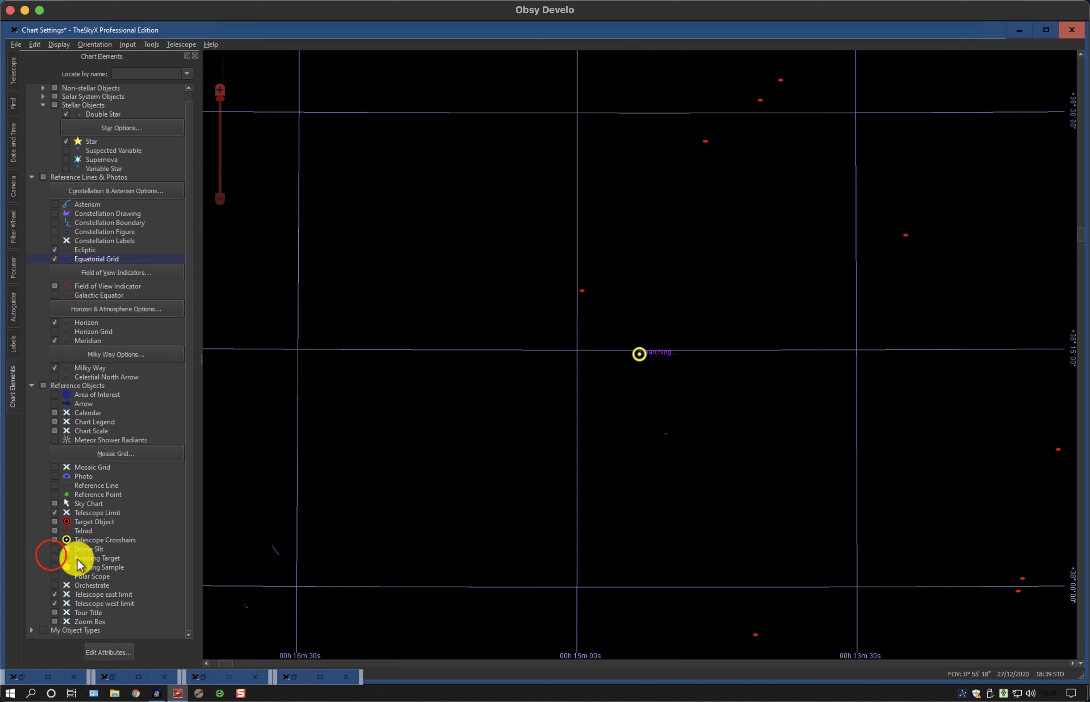
{"action": "left_click", "coordinate": [54, 560]}
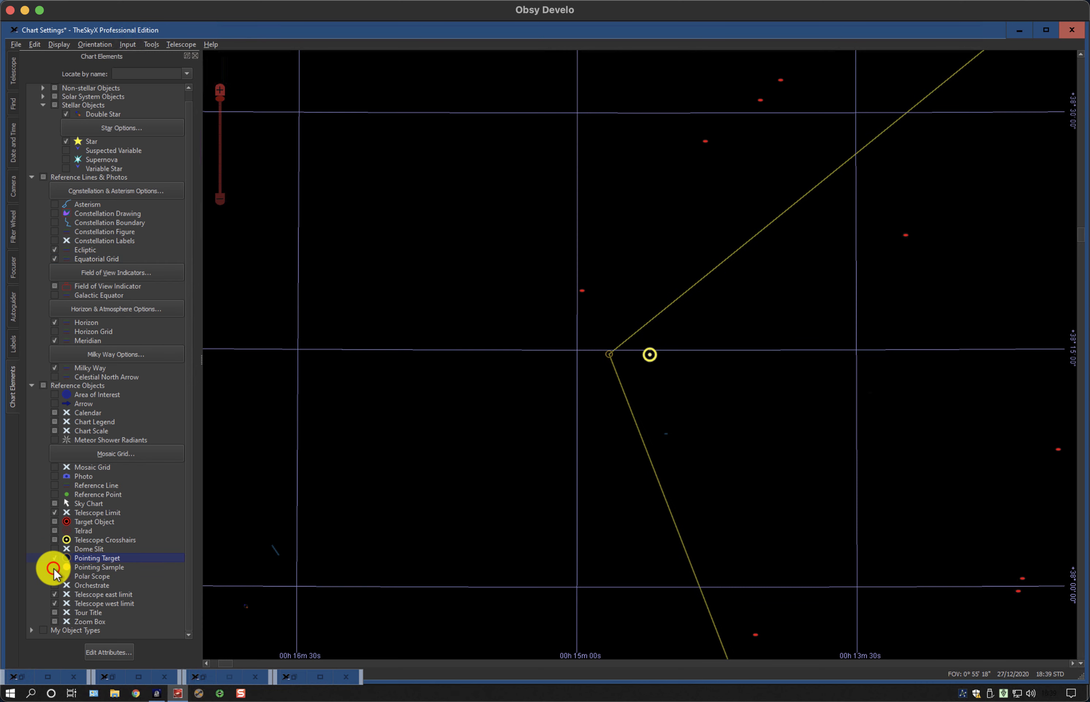
{"action": "left_click", "coordinate": [53, 568]}
{"action": "left_click", "coordinate": [218, 96]}
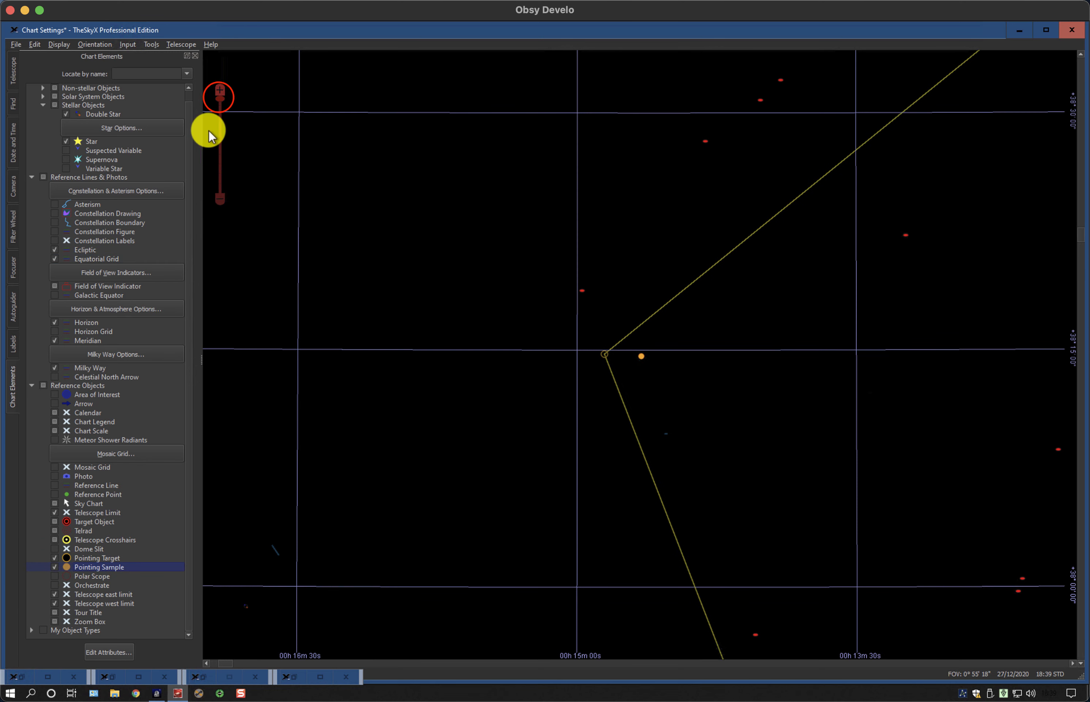
{"action": "left_click_drag", "start_coordinate": [219, 98], "coordinate": [221, 165]}
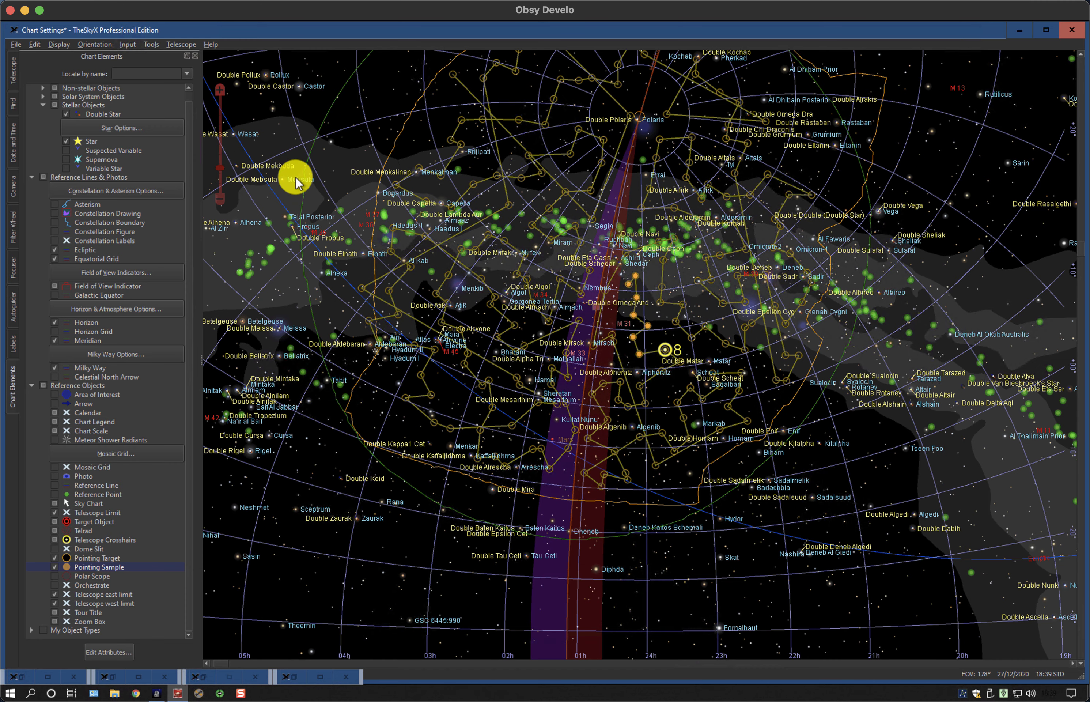
{"action": "mouse_move", "coordinate": [295, 177]}
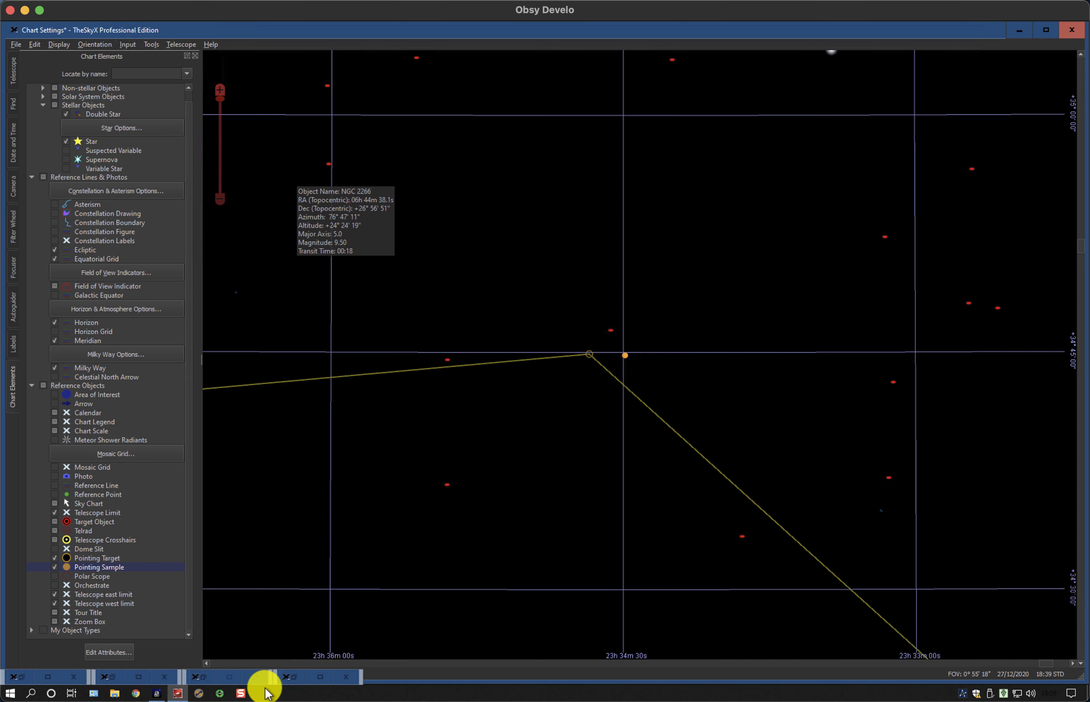
Restore the TPoint, target photo and calibration run windows, and close the old autoguider photo
{"action": "left_click", "coordinate": [290, 676]}
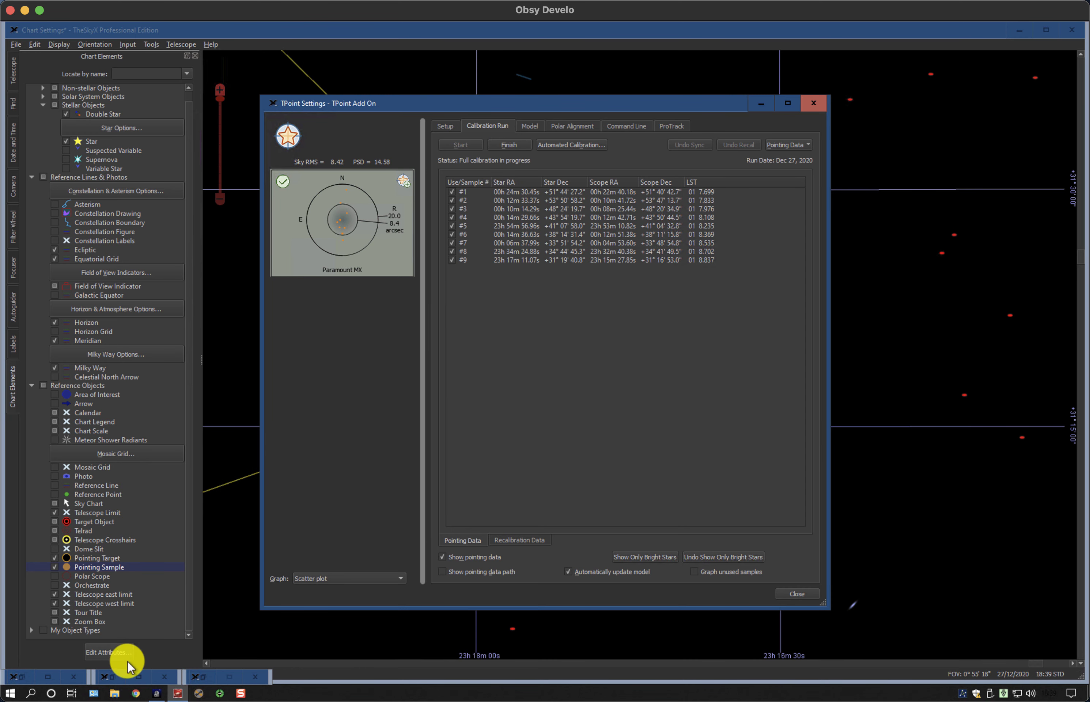
{"action": "left_click", "coordinate": [109, 676]}
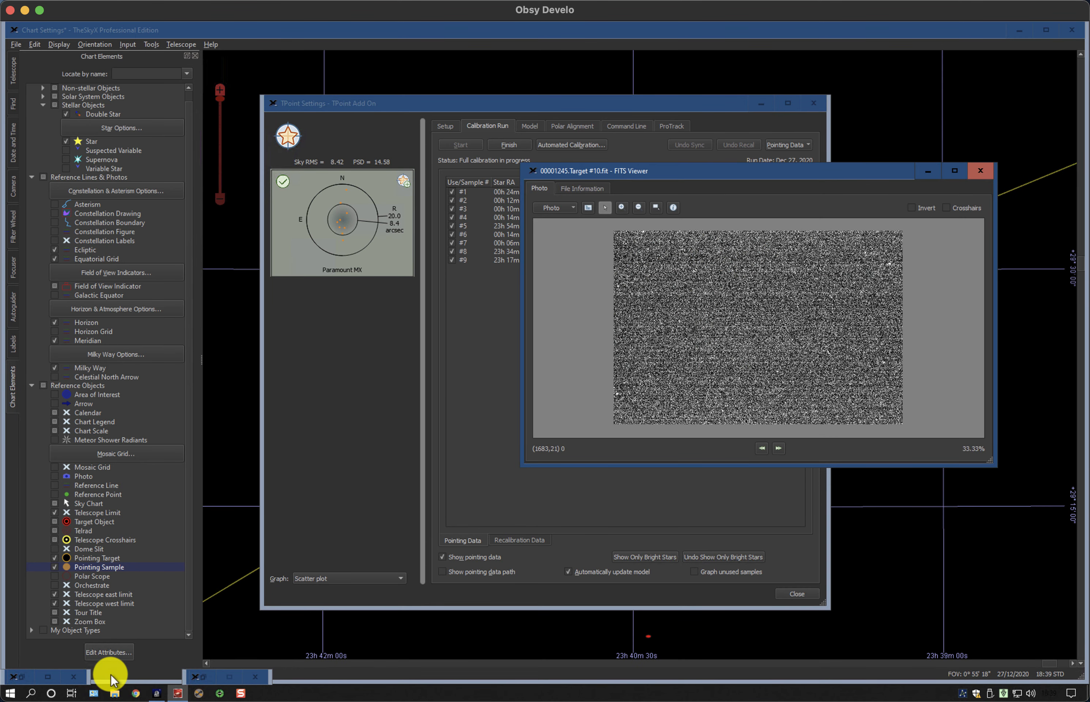
{"action": "left_click", "coordinate": [21, 676]}
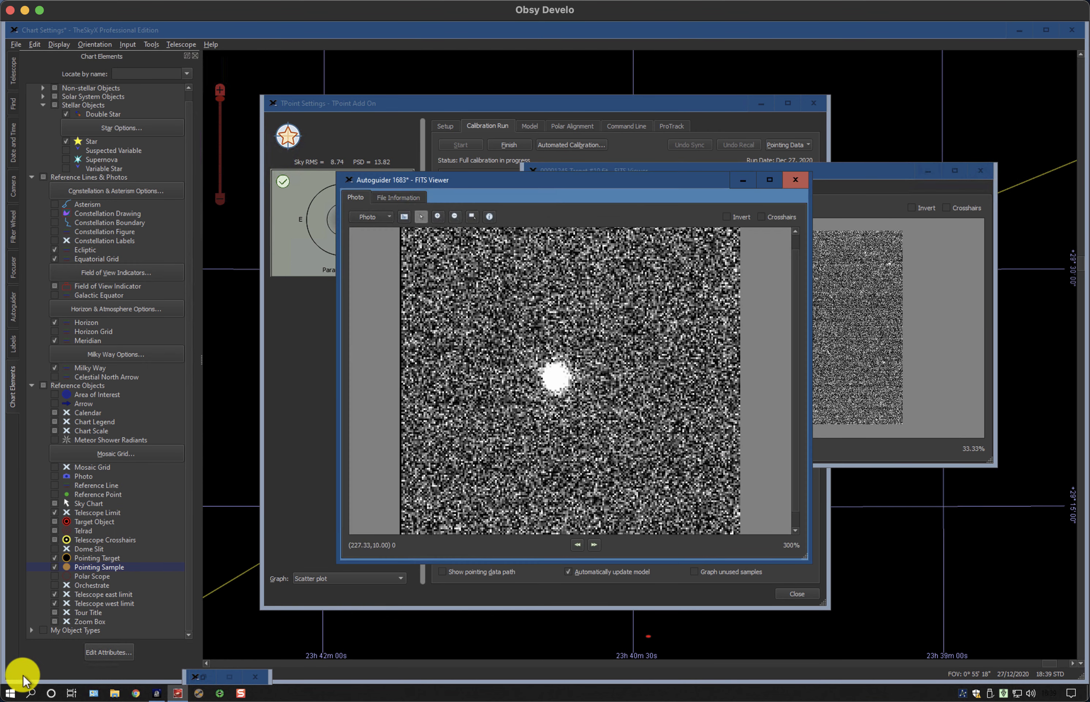
{"action": "left_click", "coordinate": [795, 179]}
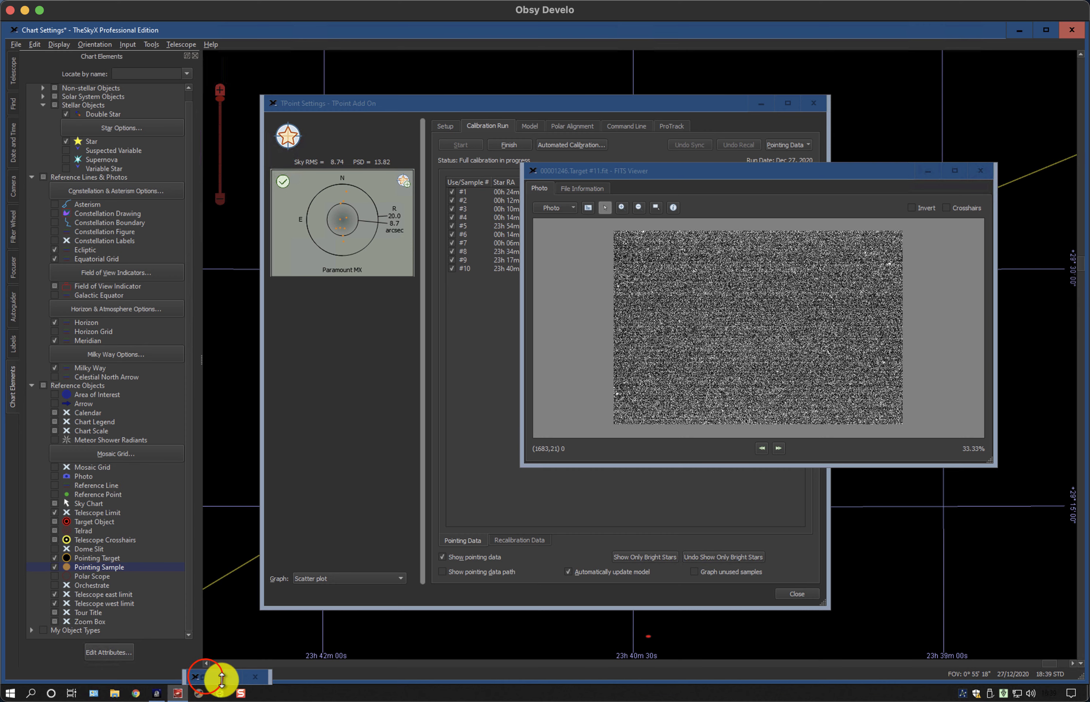
{"action": "left_click", "coordinate": [208, 676]}
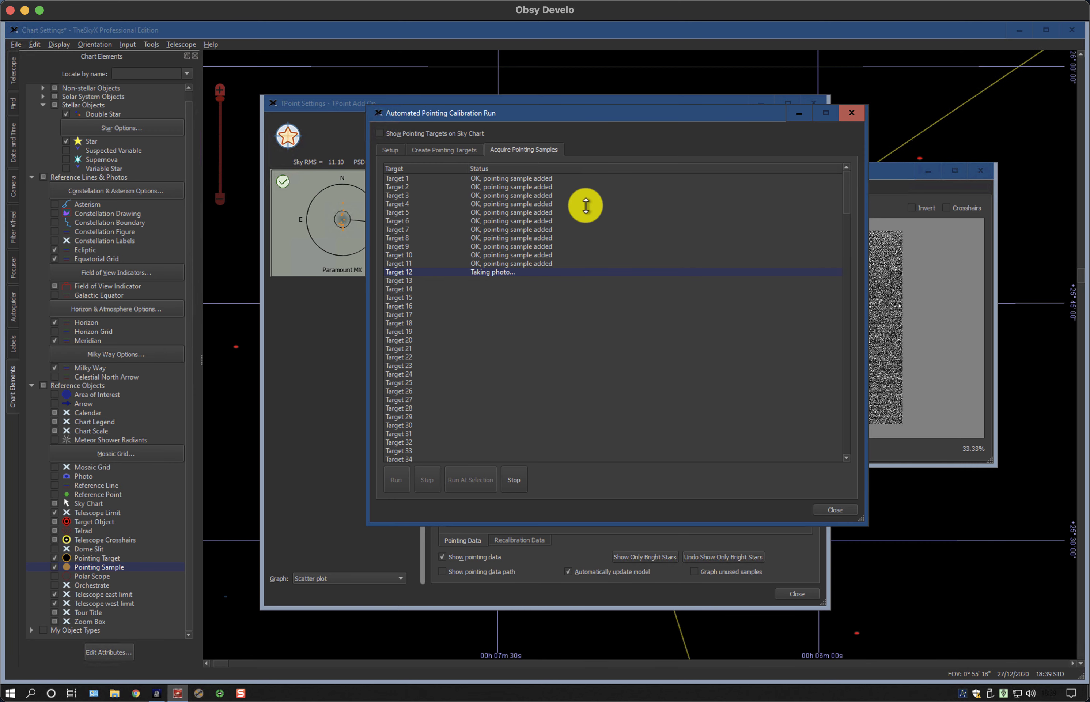
Minimize the calibration run and target photo windows, and view TPoint's polar alignment report and model terms
{"action": "left_click", "coordinate": [800, 114]}
{"action": "left_click", "coordinate": [929, 170]}
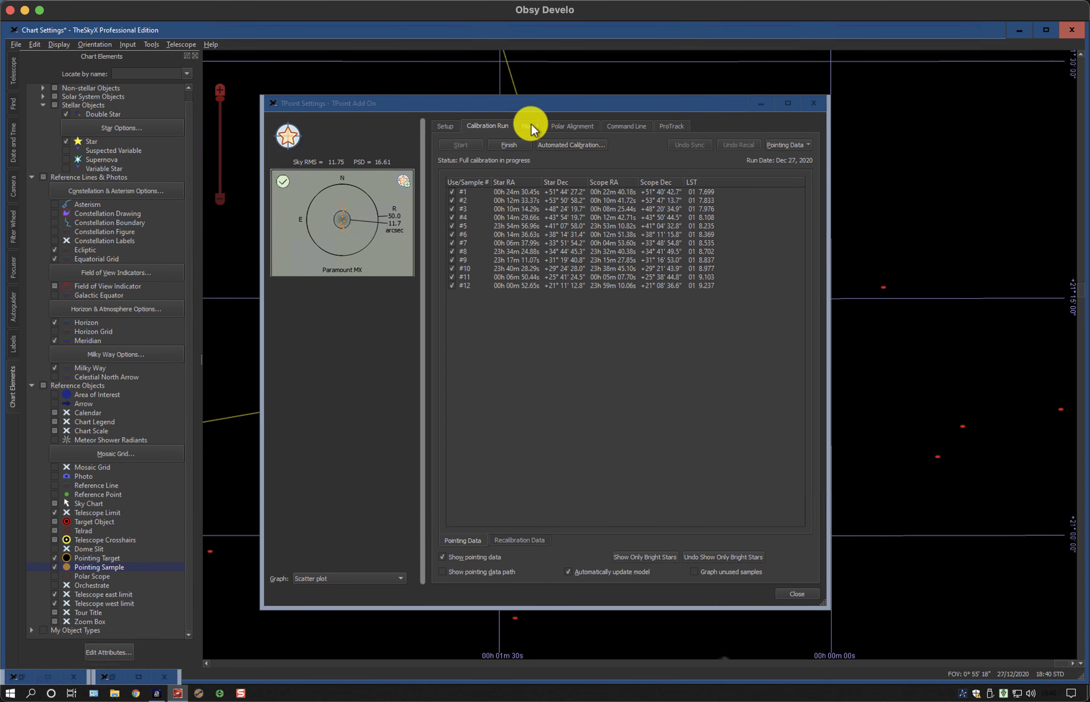
{"action": "left_click", "coordinate": [564, 124]}
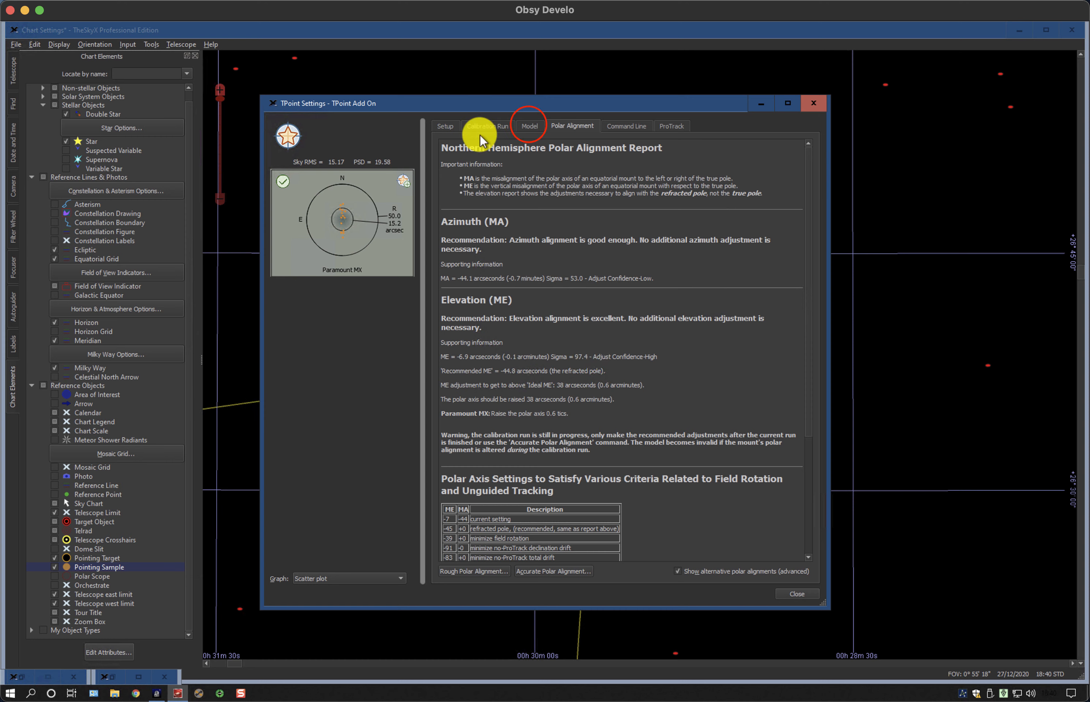
{"action": "left_click", "coordinate": [529, 125]}
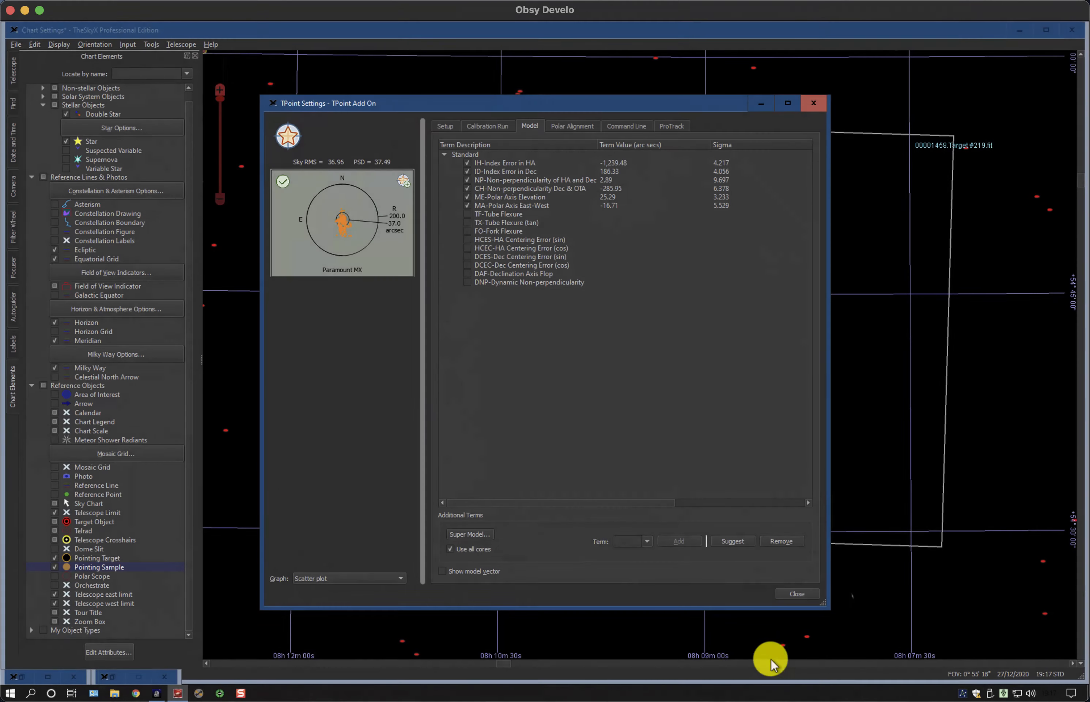
Close the last target photo, and review the status of all pointing targets before closing the calibration run window
{"action": "double_click", "coordinate": [29, 673]}
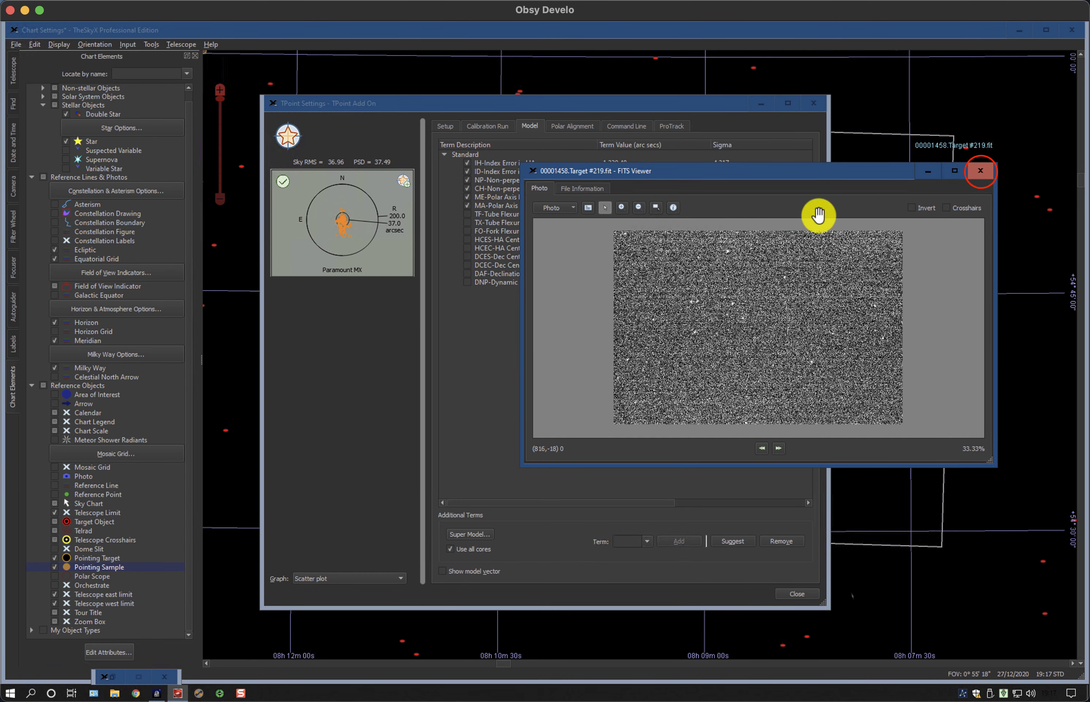
{"action": "left_click", "coordinate": [980, 170]}
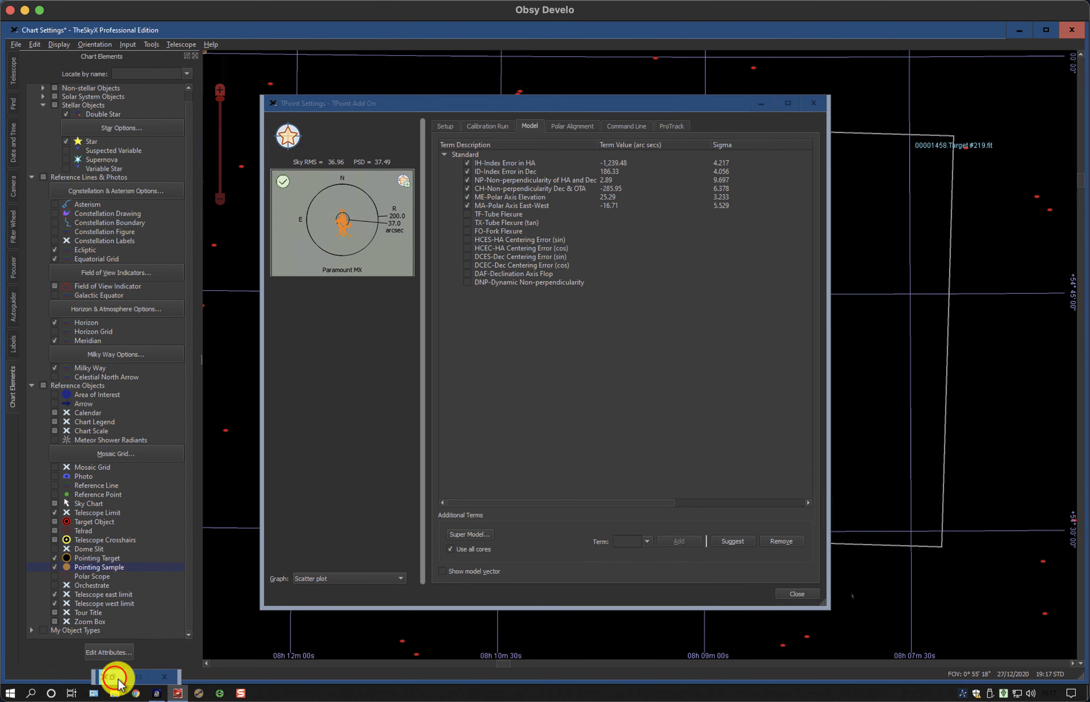
{"action": "double_click", "coordinate": [115, 676]}
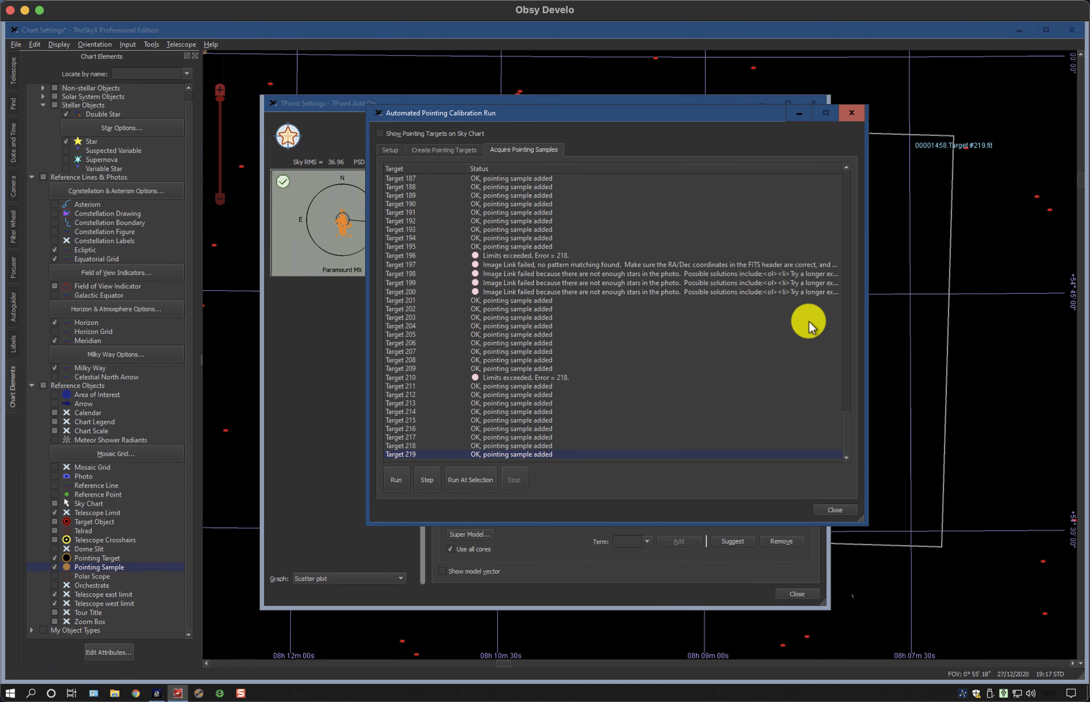
{"action": "scroll", "coordinate": [851, 403], "scroll_direction": "up", "scroll_amount": 7}
{"action": "scroll", "coordinate": [851, 403], "scroll_direction": "down", "scroll_amount": 7}
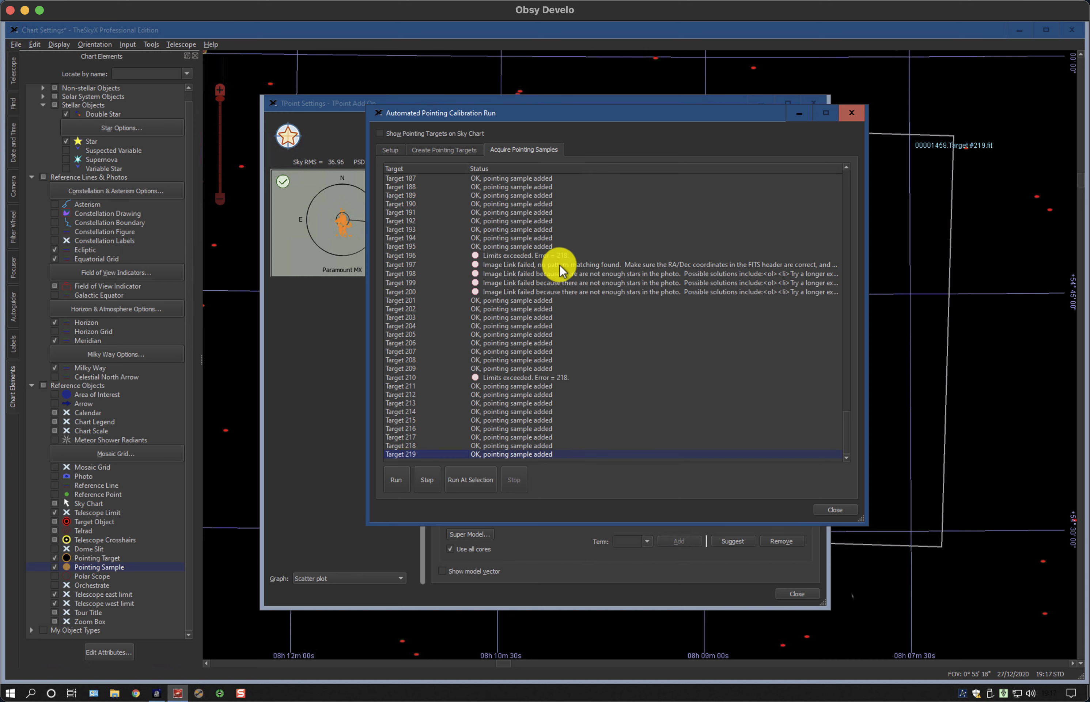
{"action": "left_click_drag", "start_coordinate": [846, 433], "coordinate": [858, 258]}
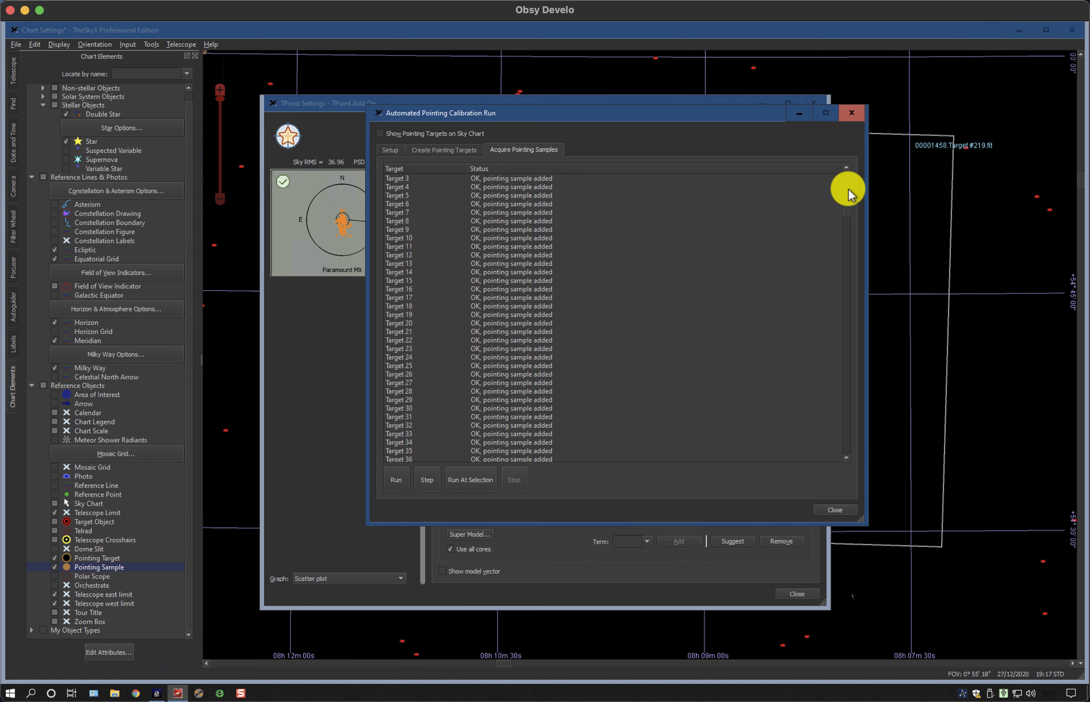
{"action": "left_click_drag", "start_coordinate": [848, 188], "coordinate": [851, 338]}
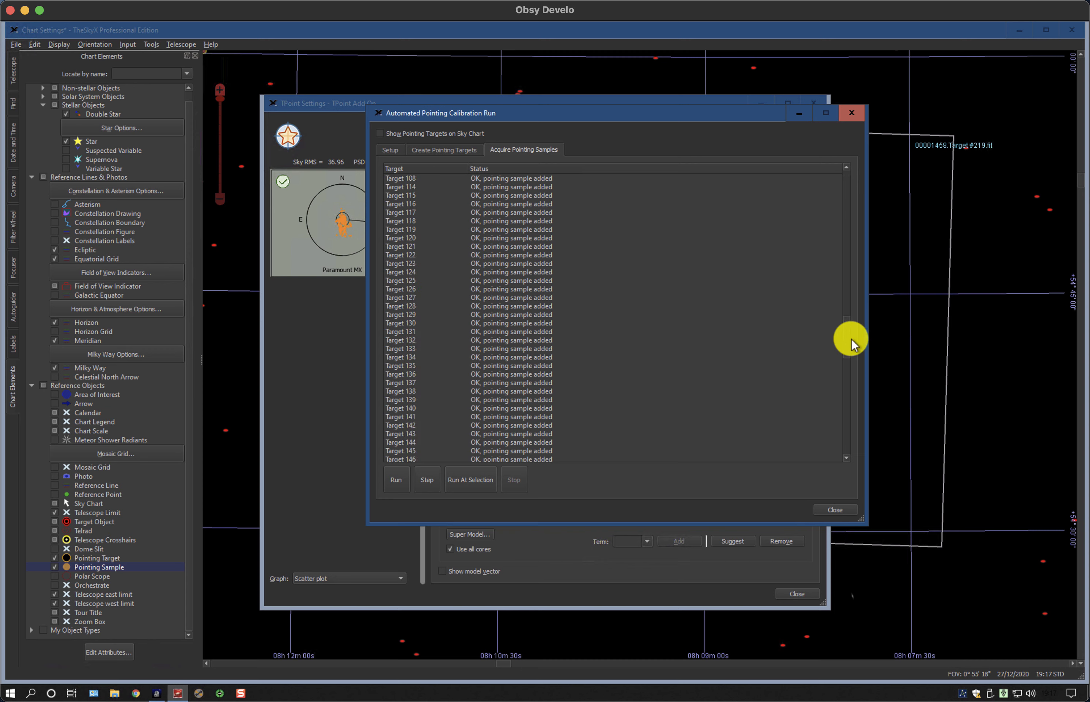
{"action": "left_click_drag", "start_coordinate": [846, 410], "coordinate": [844, 436]}
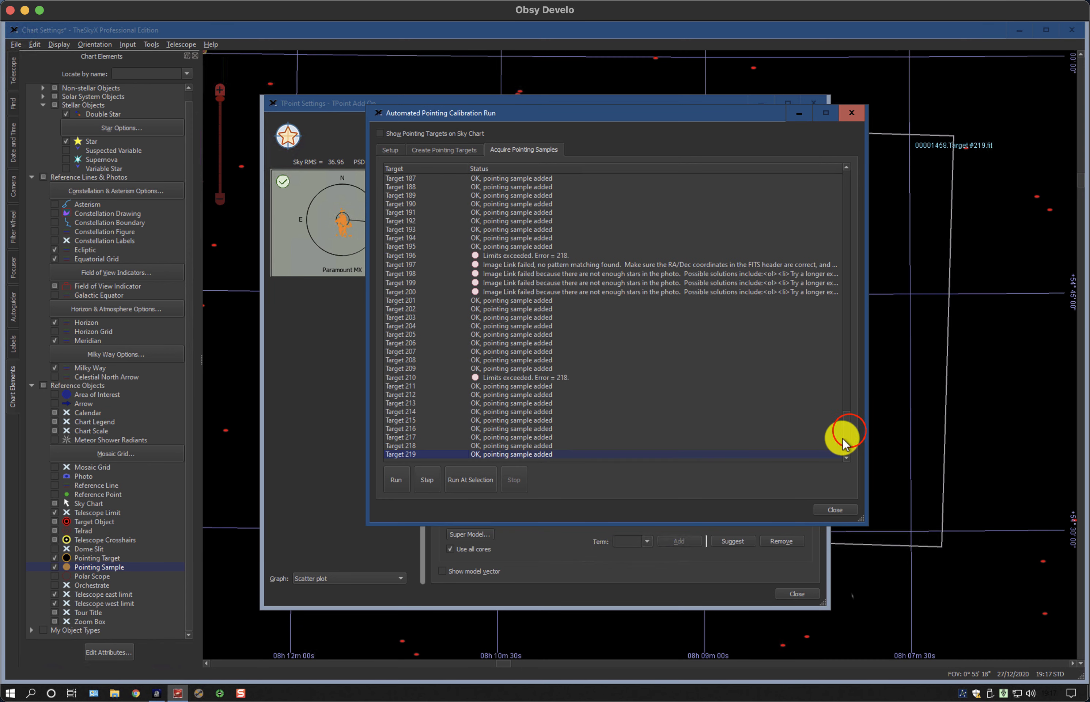
{"action": "left_click_drag", "start_coordinate": [844, 439], "coordinate": [851, 187]}
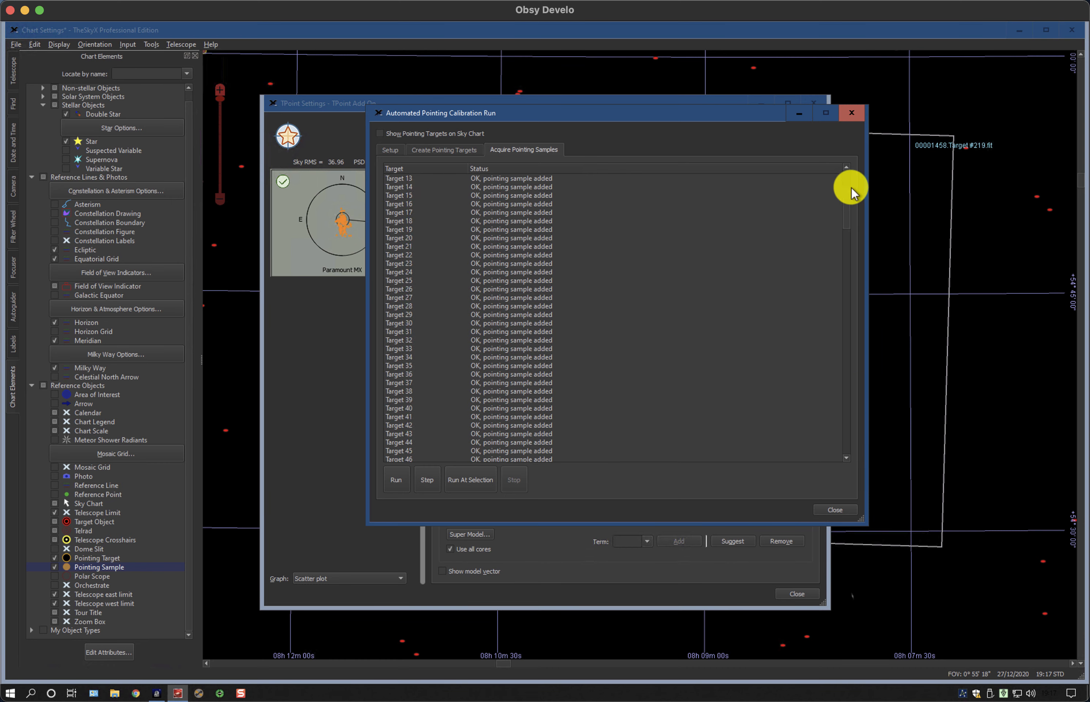
{"action": "left_click", "coordinate": [852, 113]}
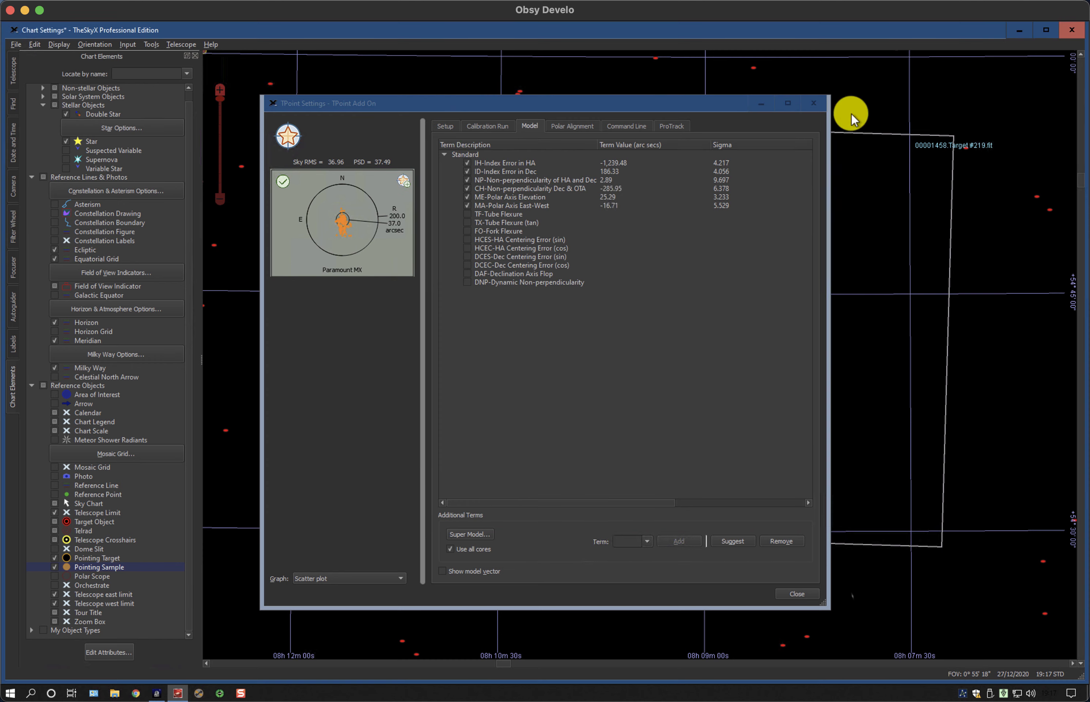
Read through the polar alignment report, and compute a Super Model from the pointing samples using all cores
{"action": "left_click", "coordinate": [572, 124]}
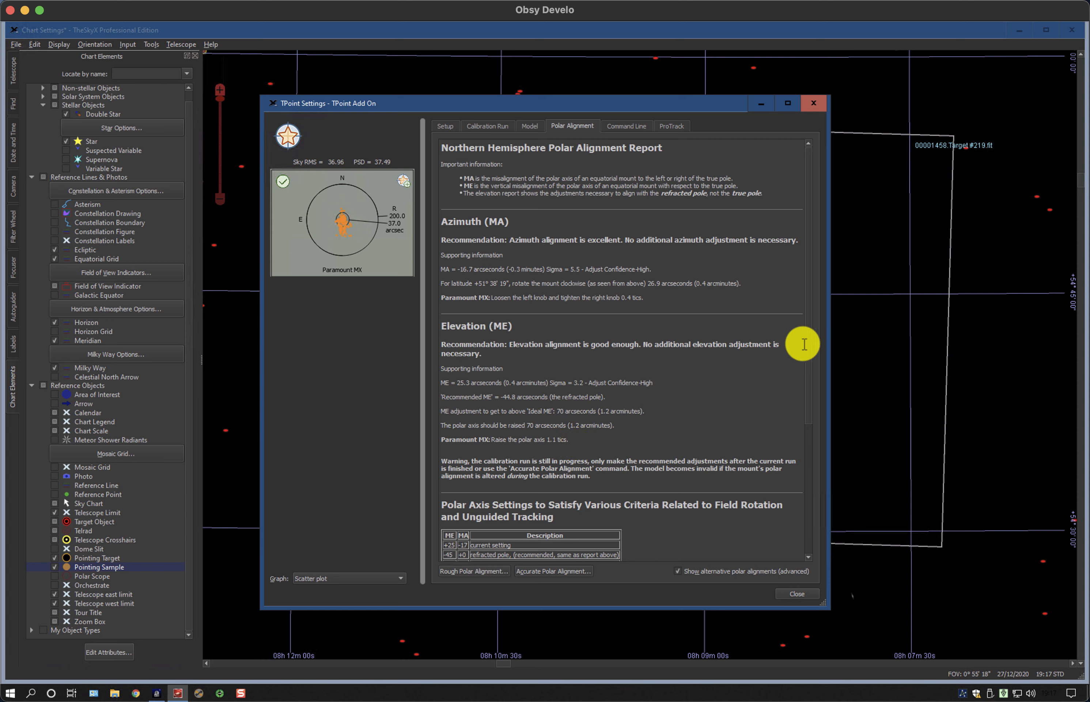
{"action": "left_click_drag", "start_coordinate": [808, 412], "coordinate": [804, 512]}
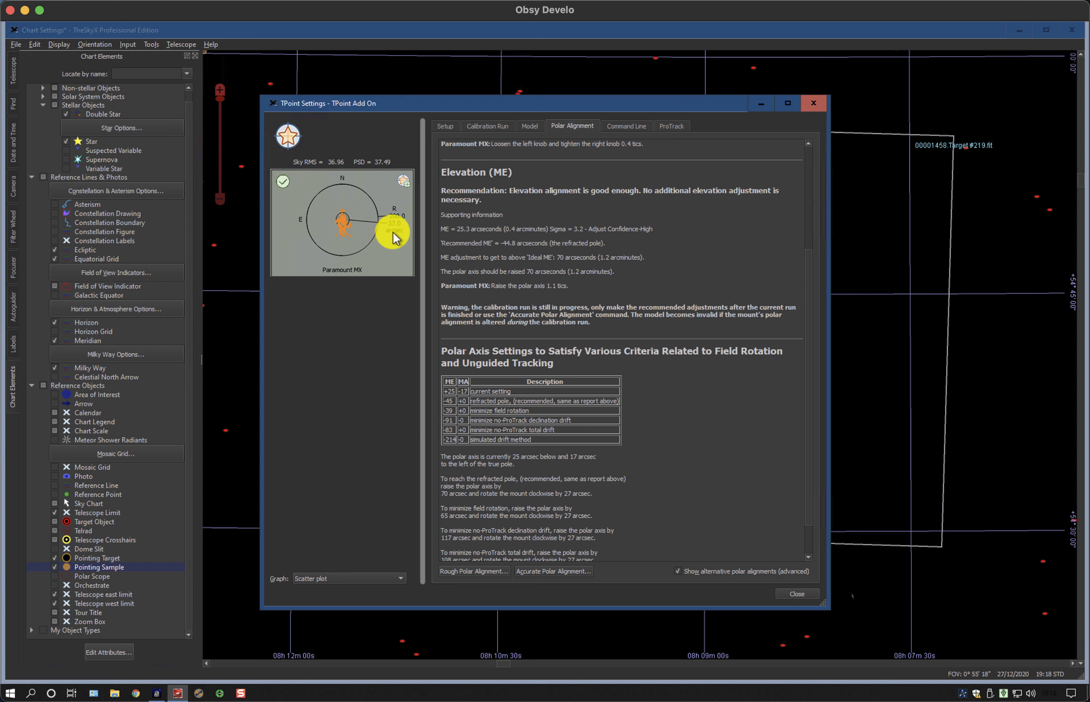
{"action": "left_click", "coordinate": [530, 126]}
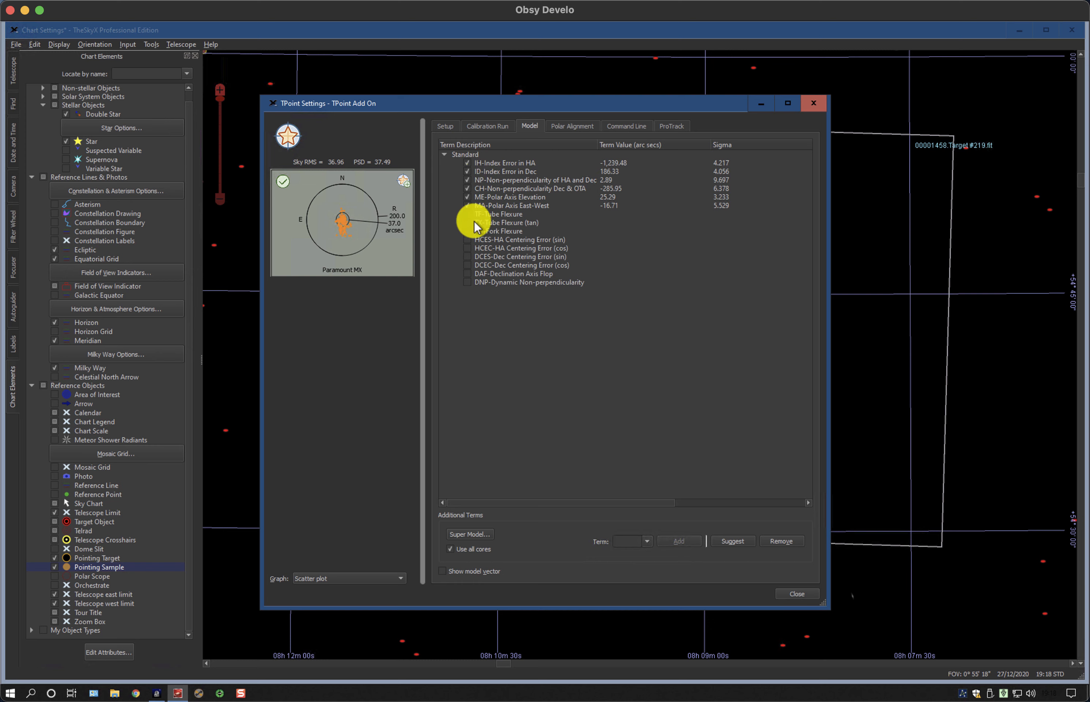
{"action": "left_click", "coordinate": [469, 534]}
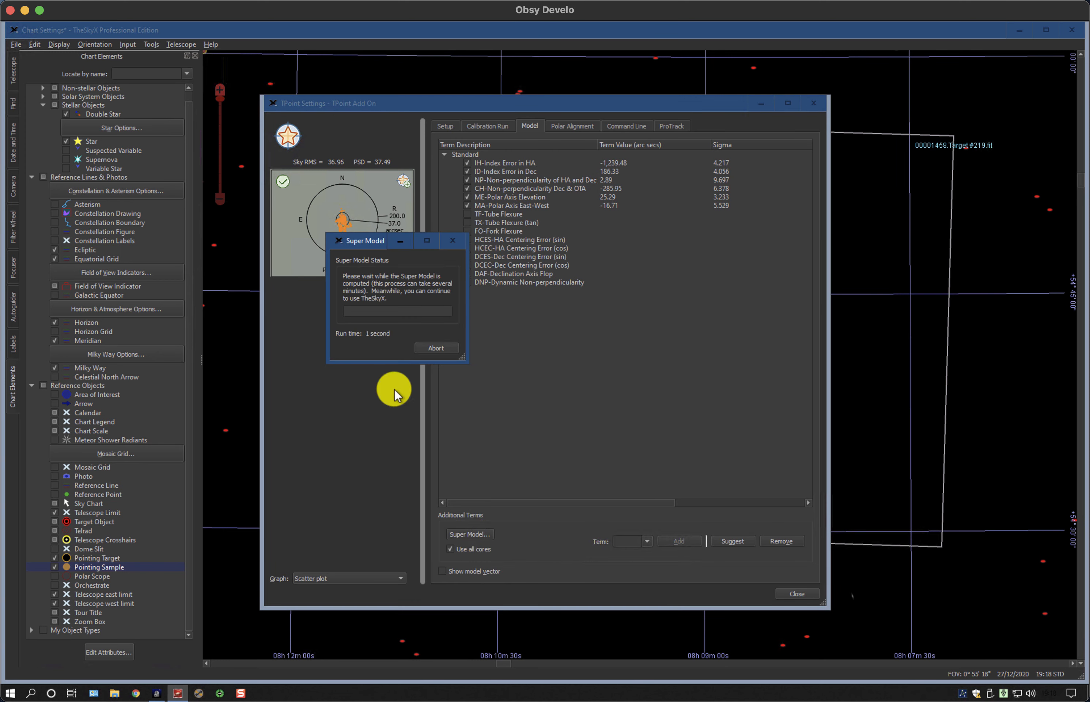
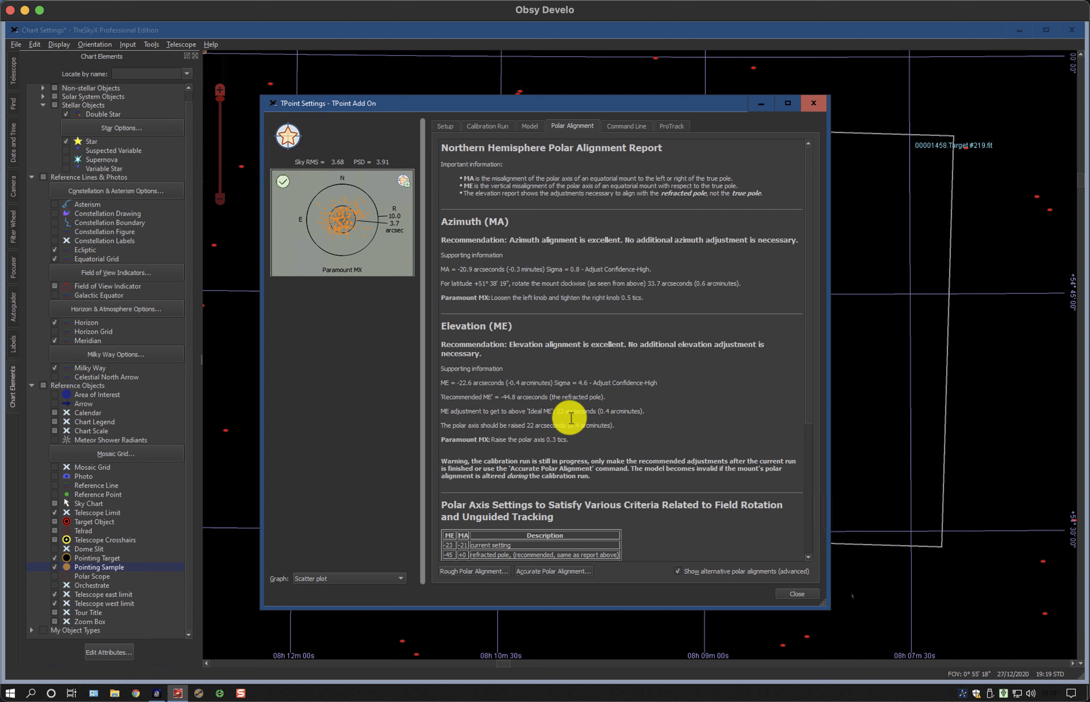
Check that pointing corrections are applied in TPoint, then activate ProTrack and enable its tracking adjustments
{"action": "left_click", "coordinate": [445, 126]}
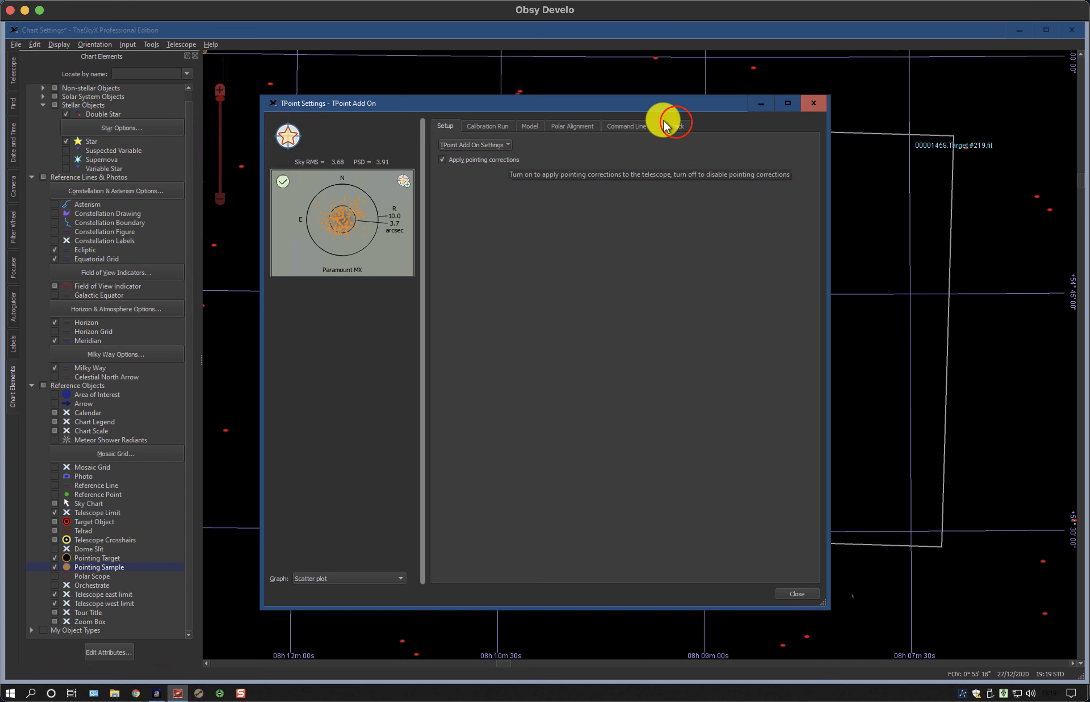
{"action": "left_click", "coordinate": [677, 123]}
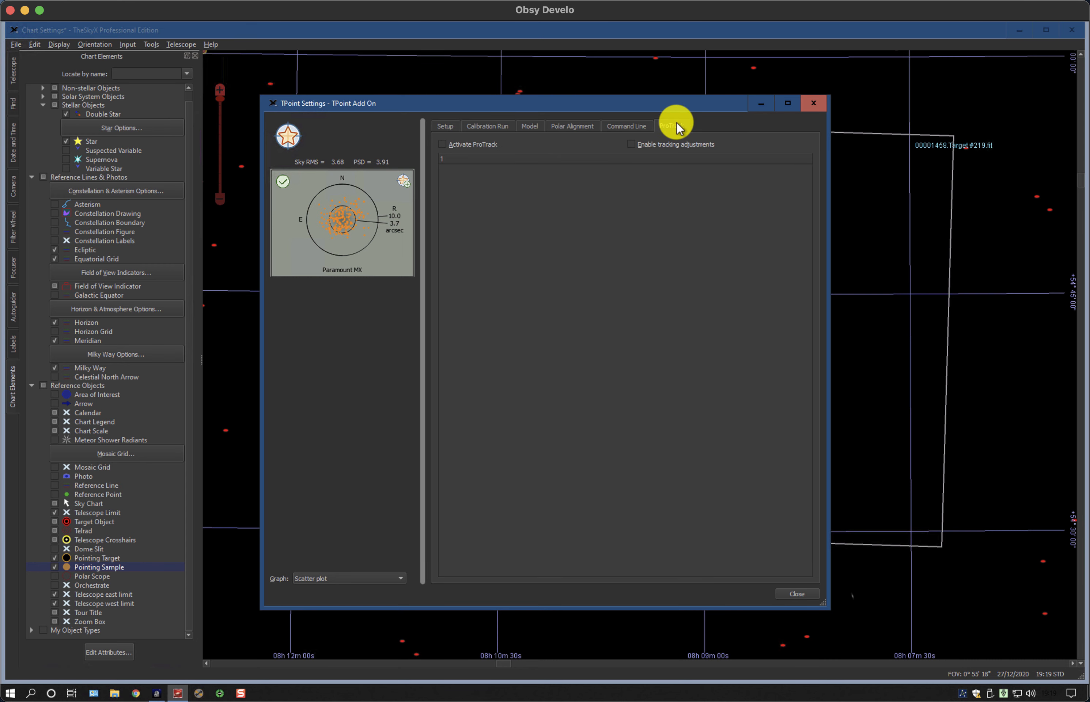
{"action": "left_click", "coordinate": [441, 140]}
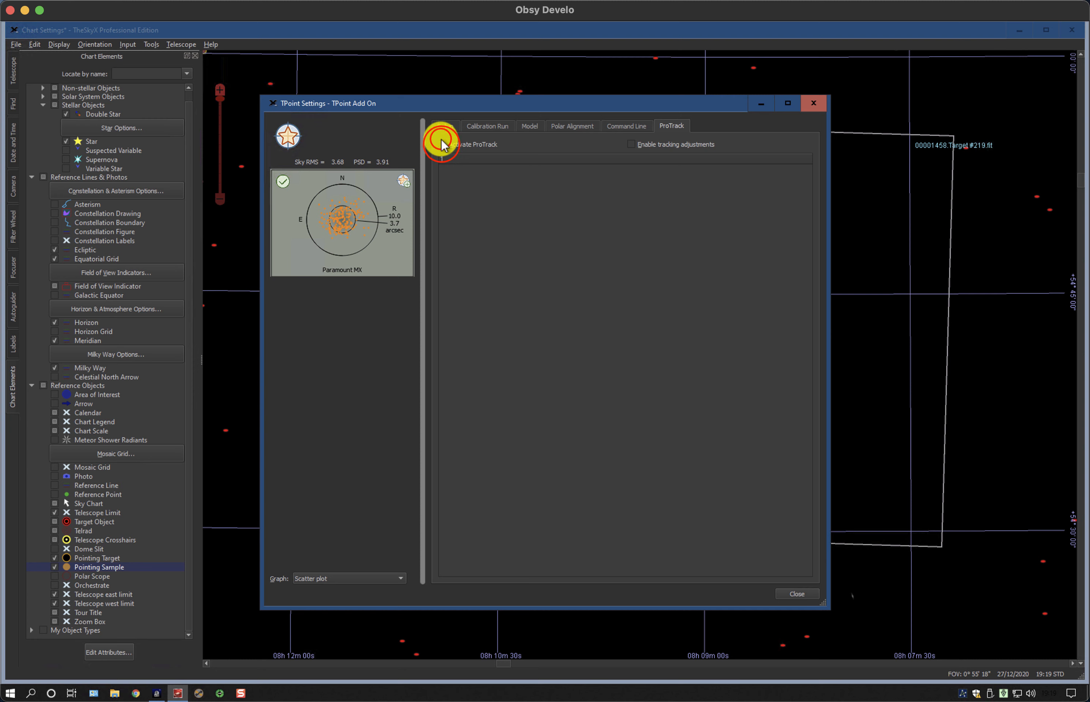
{"action": "left_click", "coordinate": [631, 145]}
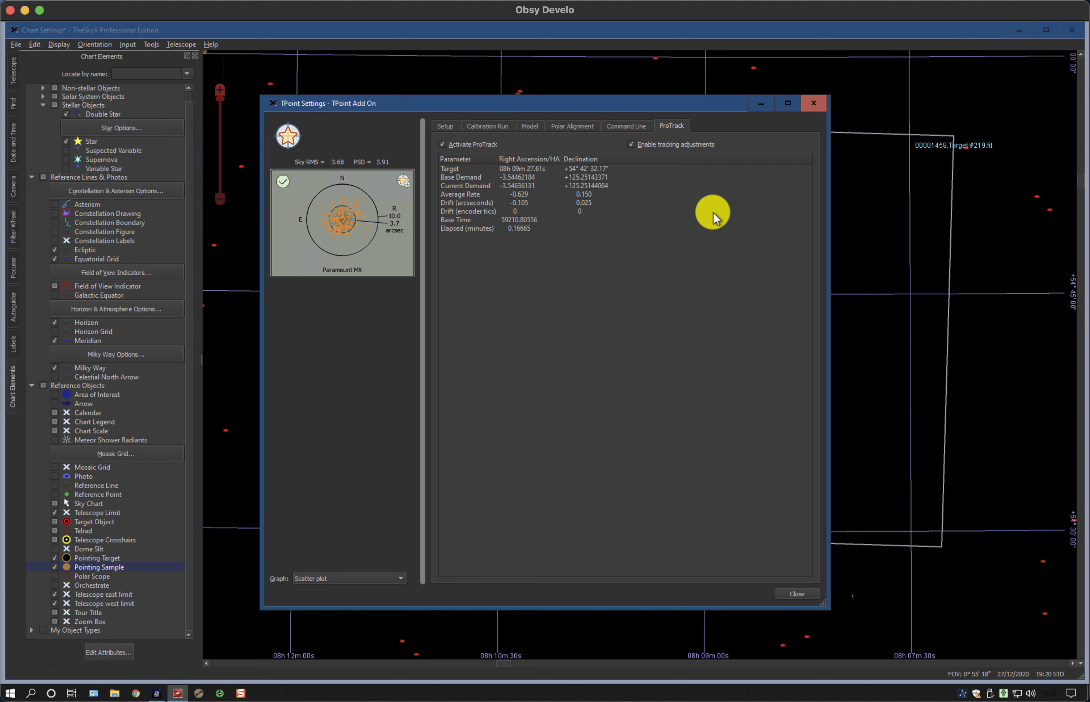
Enlarge the TPoint graph area to examine the scatter plot and multiple graphs, and close the TPoint settings
{"action": "left_click", "coordinate": [429, 362]}
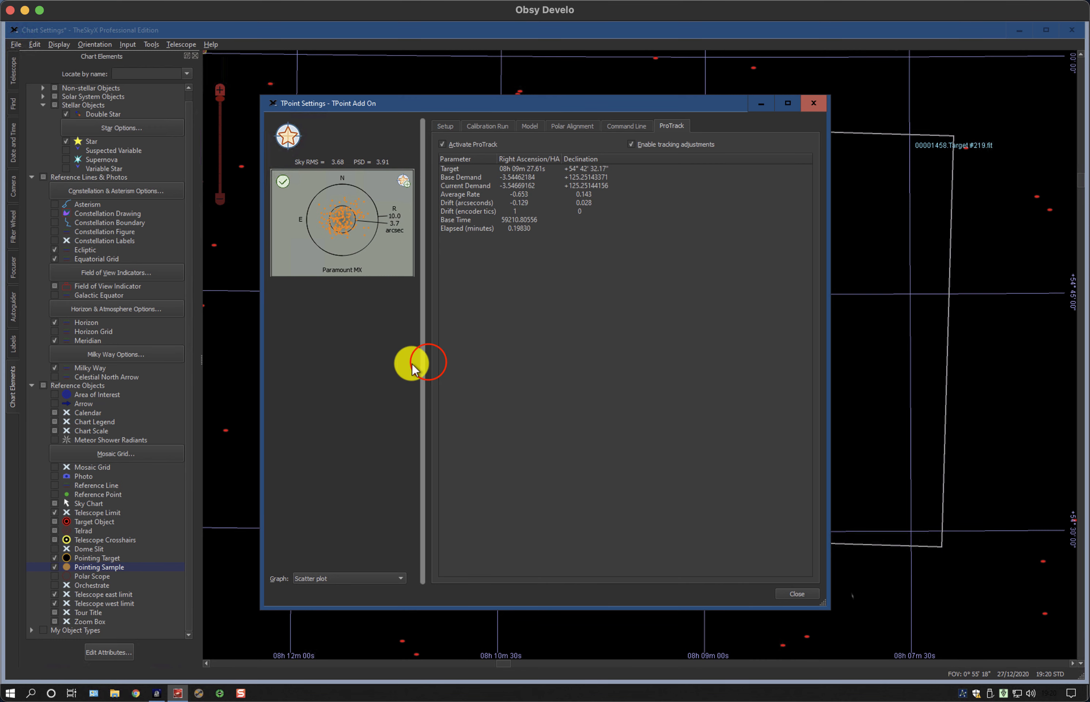
{"action": "left_click_drag", "start_coordinate": [413, 364], "coordinate": [669, 353]}
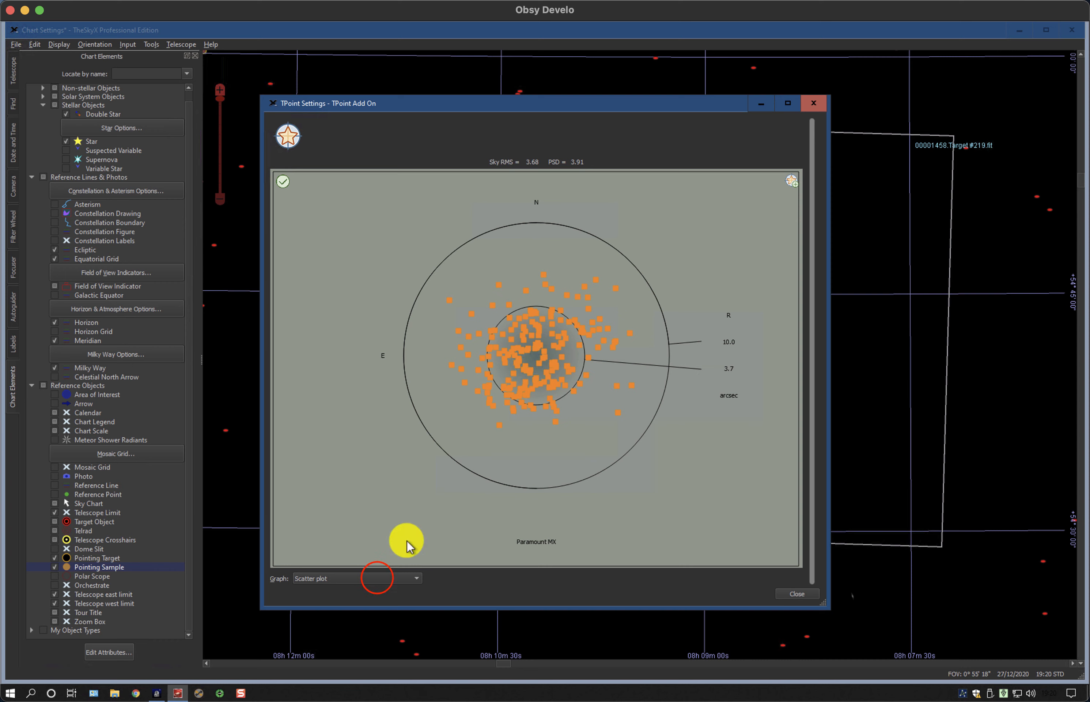
{"action": "left_click", "coordinate": [377, 578]}
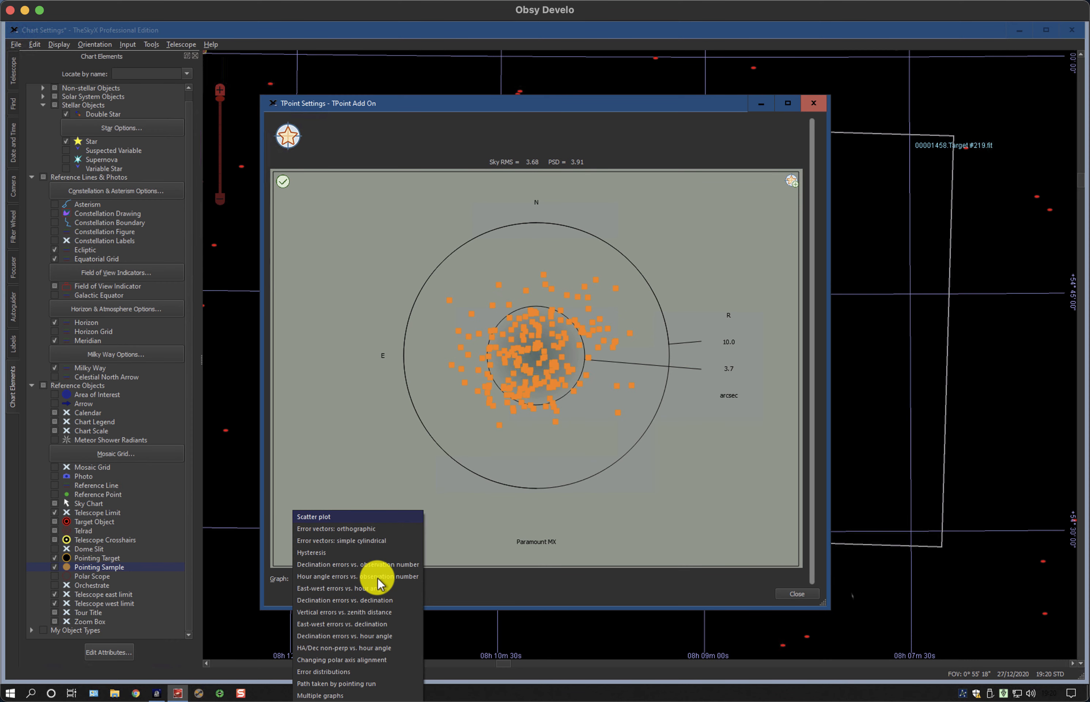
{"action": "left_click", "coordinate": [319, 695]}
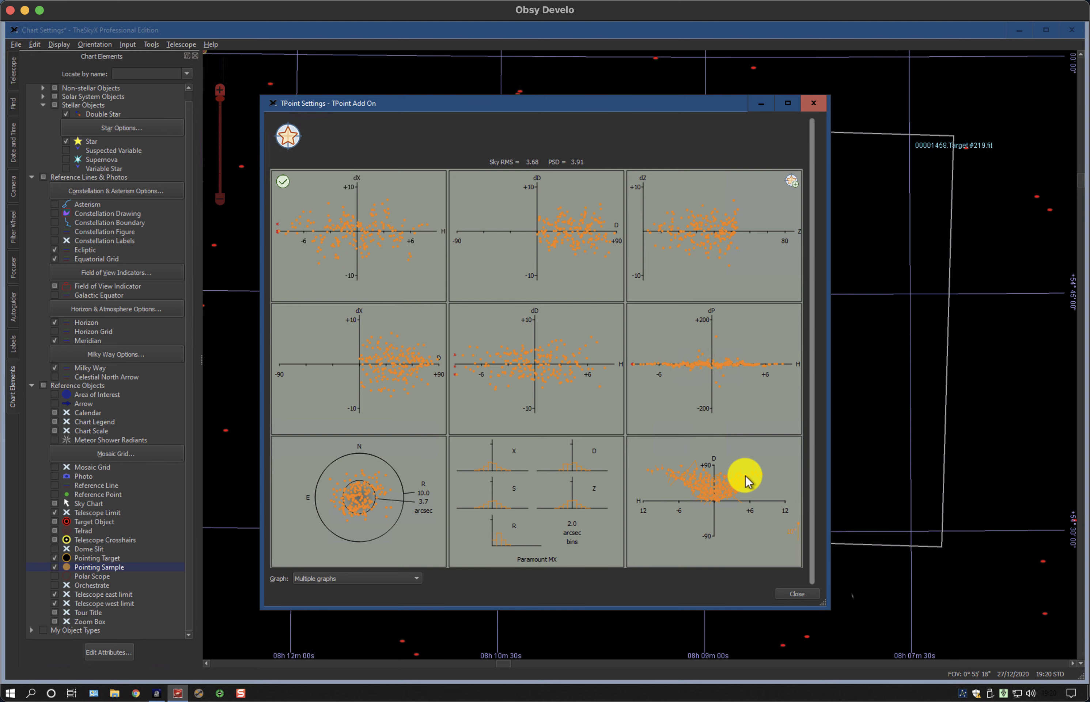
{"action": "left_click", "coordinate": [798, 593]}
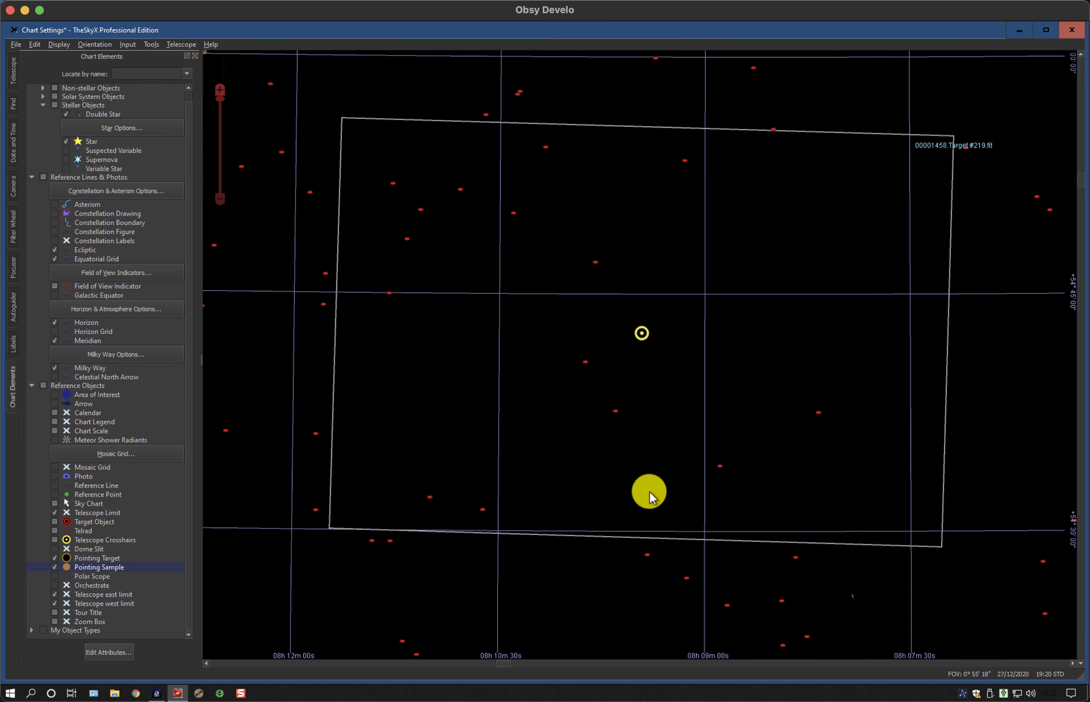
Zoom the sky chart out to the whole sky, show the object information, and orient the chart as a terrestrial sphere
{"action": "scroll", "coordinate": [371, 275], "scroll_direction": "up", "scroll_amount": 1}
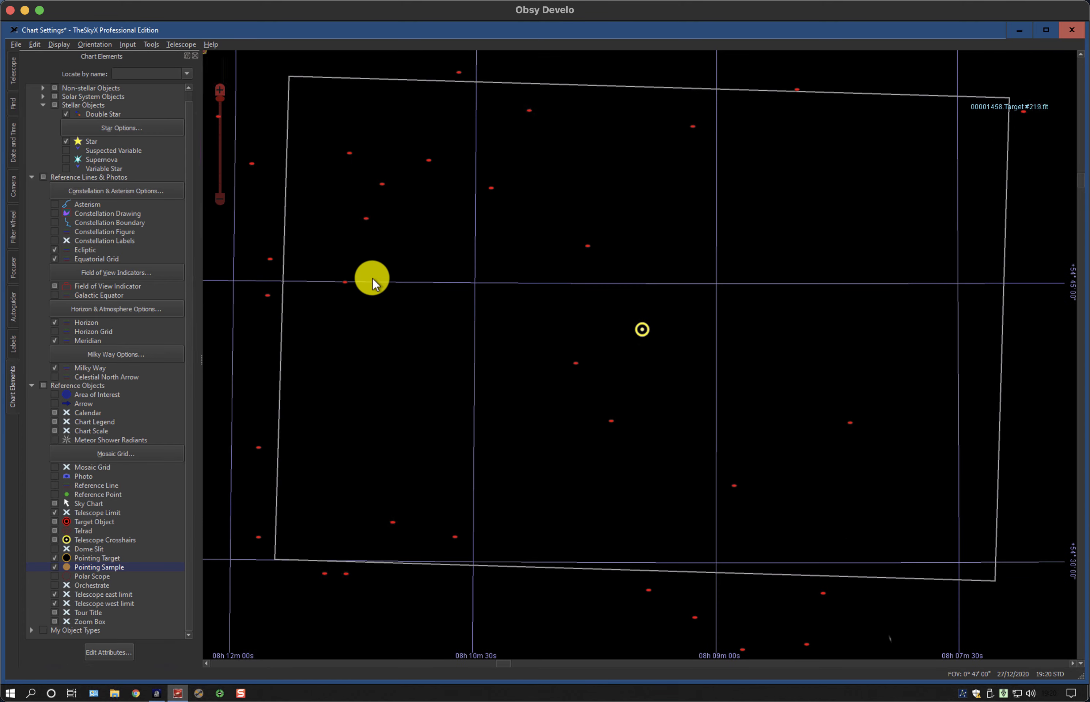
{"action": "left_click", "coordinate": [219, 98]}
{"action": "left_click_drag", "start_coordinate": [221, 97], "coordinate": [226, 168]}
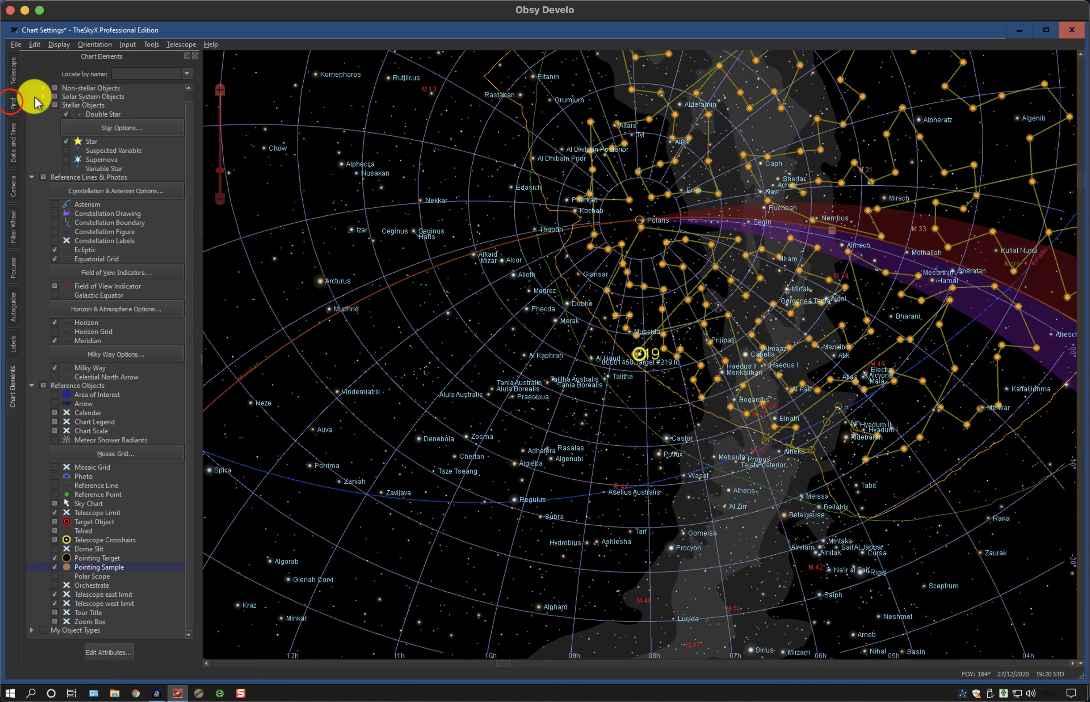
{"action": "left_click", "coordinate": [13, 103]}
{"action": "left_click", "coordinate": [739, 253]}
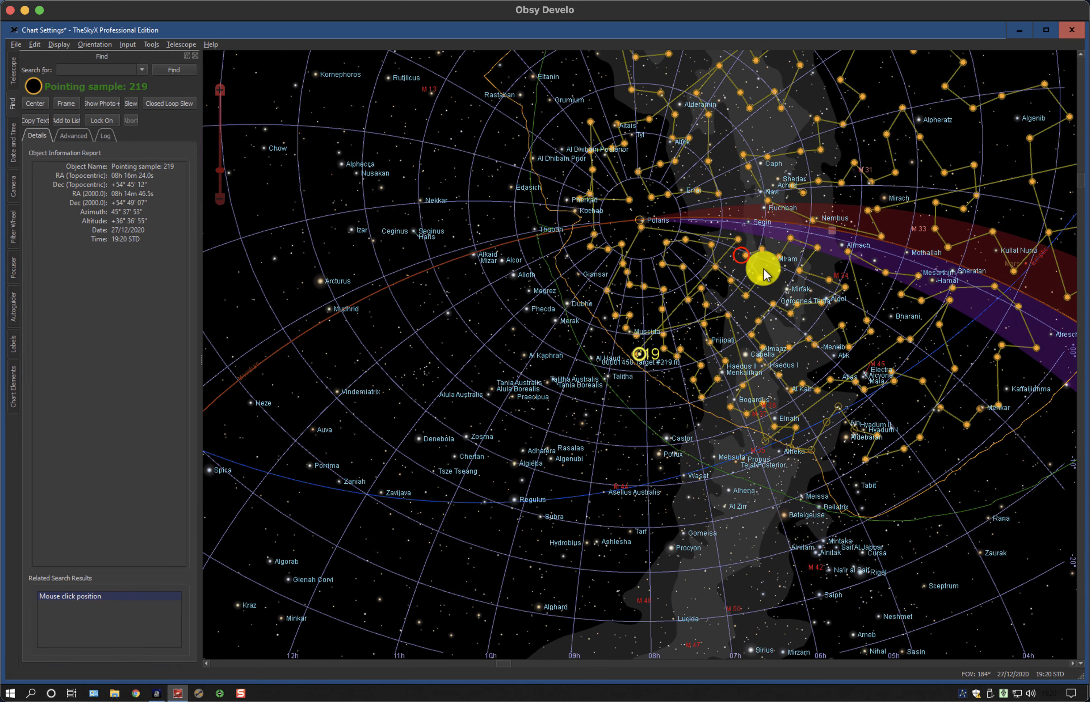
{"action": "left_click", "coordinate": [99, 41]}
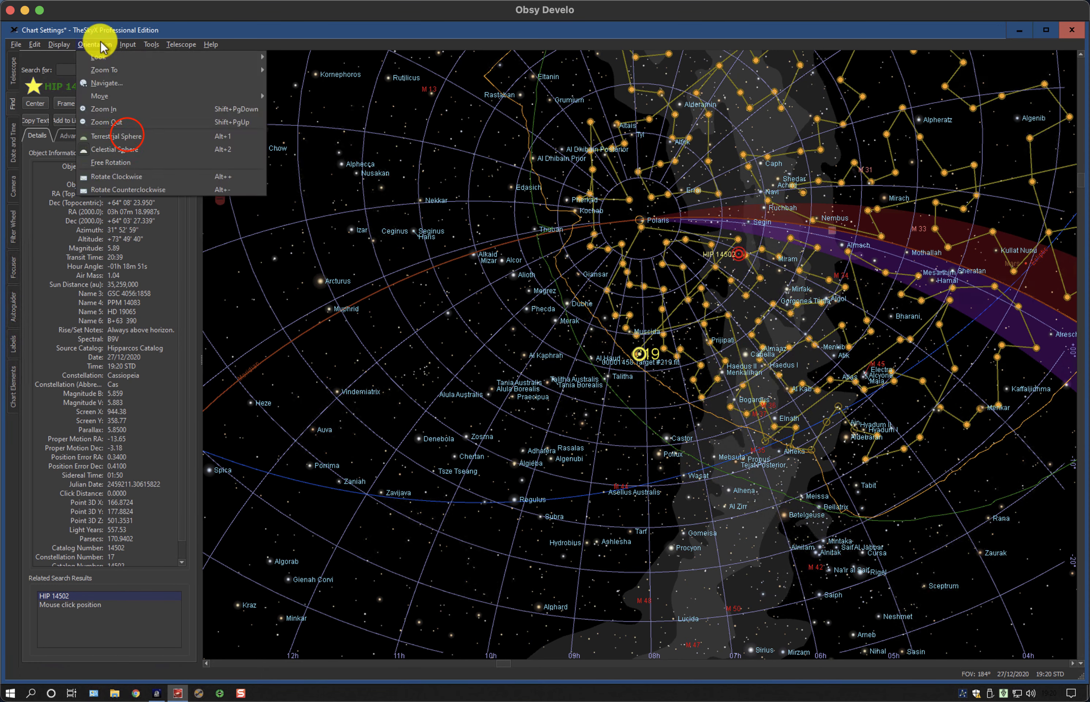
{"action": "left_click", "coordinate": [127, 136]}
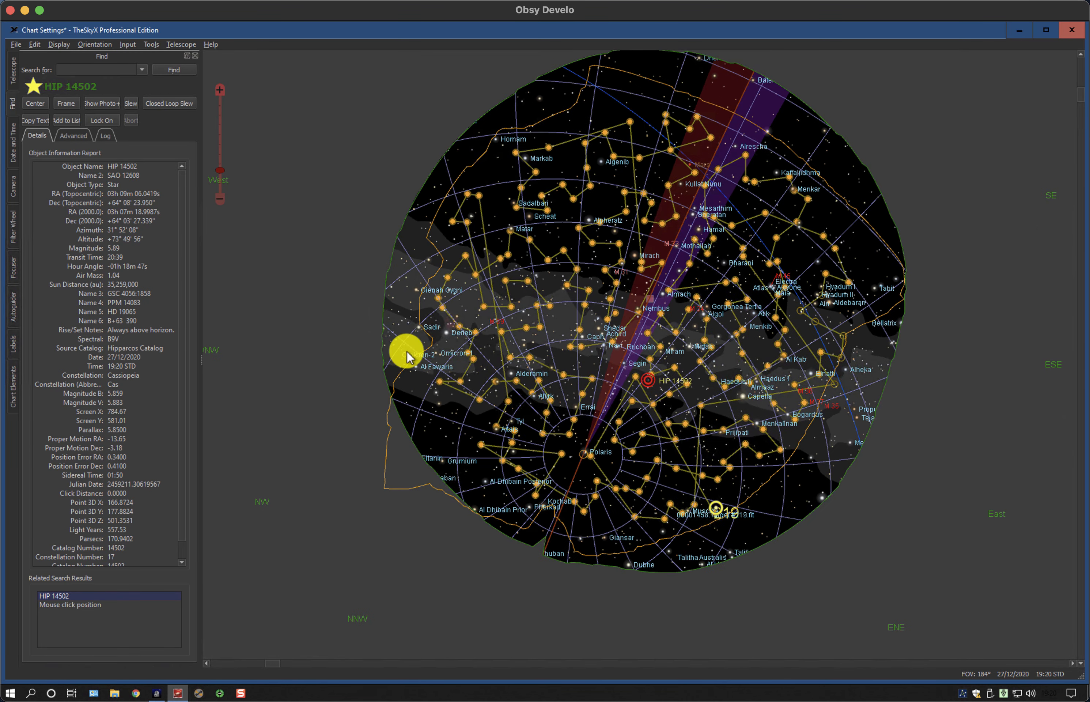
Select the star Capella on the sky chart and slew the telescope to it
{"action": "scroll", "coordinate": [333, 256], "scroll_direction": "up", "scroll_amount": 2}
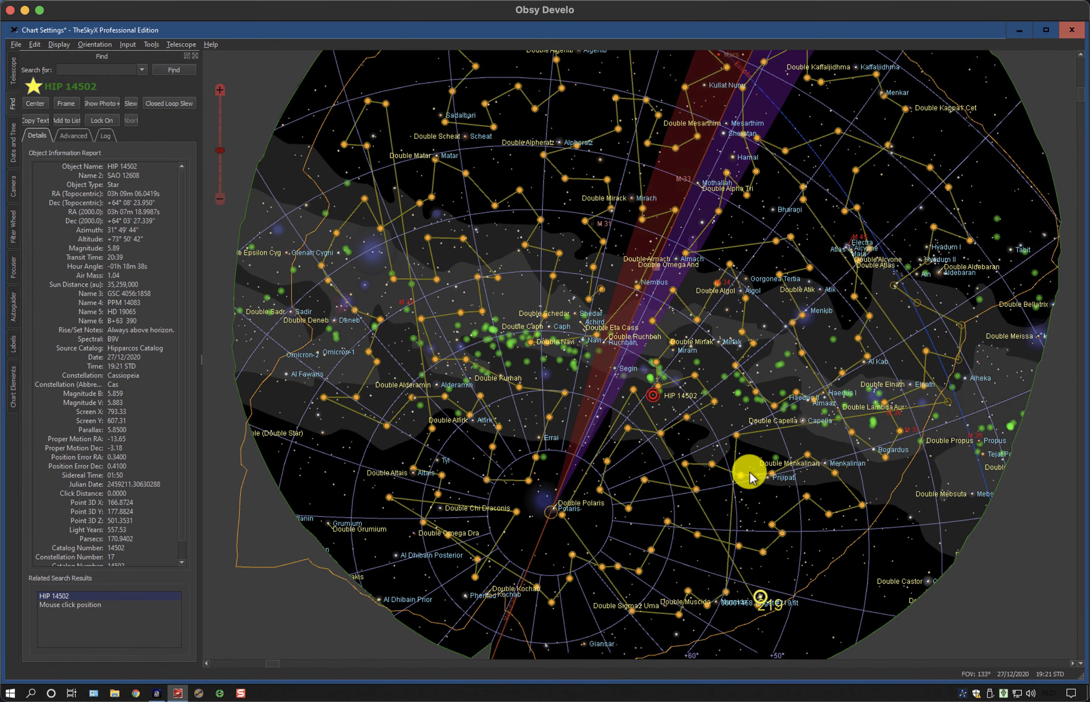
{"action": "left_click", "coordinate": [749, 472]}
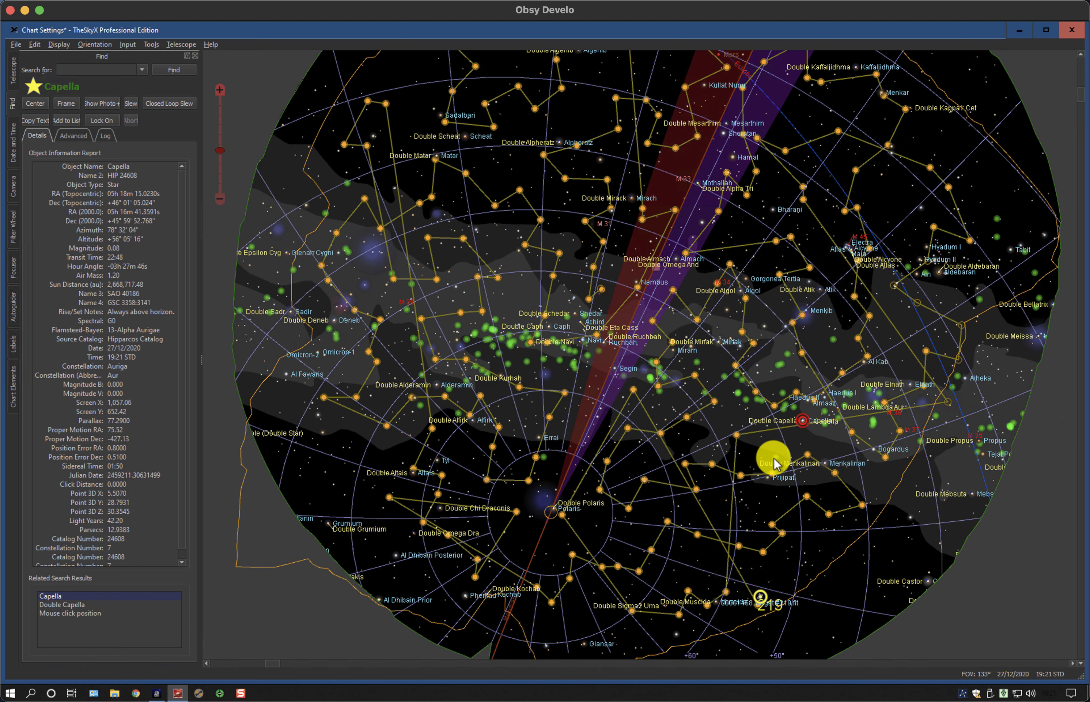
{"action": "right_click", "coordinate": [801, 419]}
{"action": "left_click", "coordinate": [829, 531]}
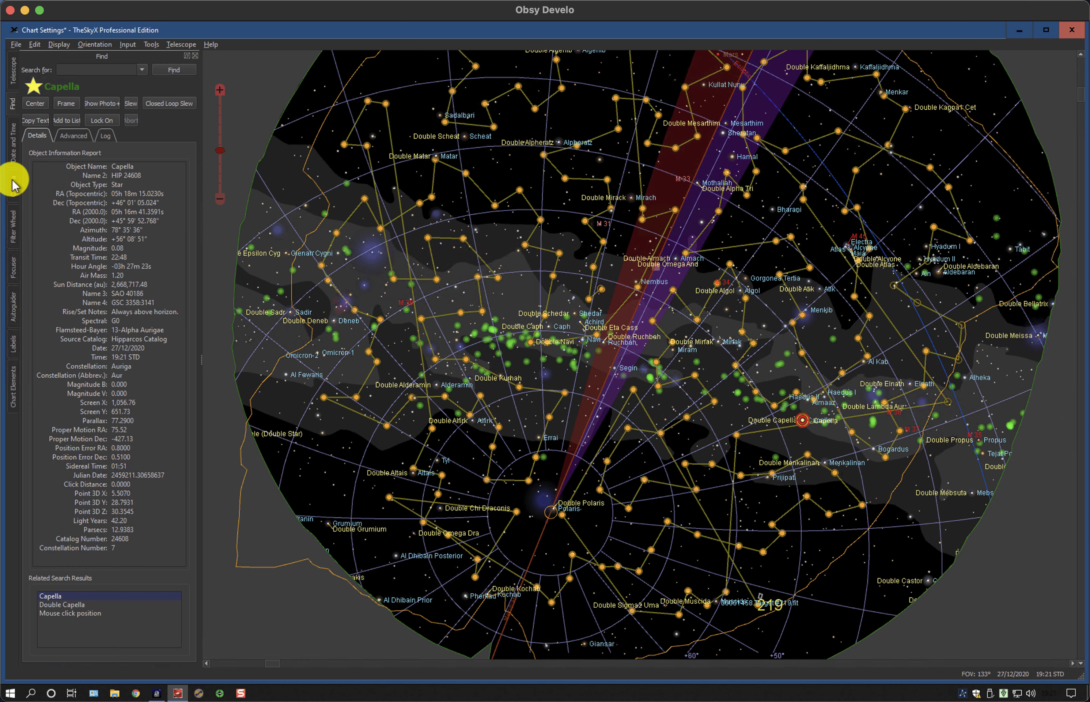
Take a 1.020-second light photo of Capella, check its centring with the crosshairs, and close the photo
{"action": "left_click", "coordinate": [13, 183]}
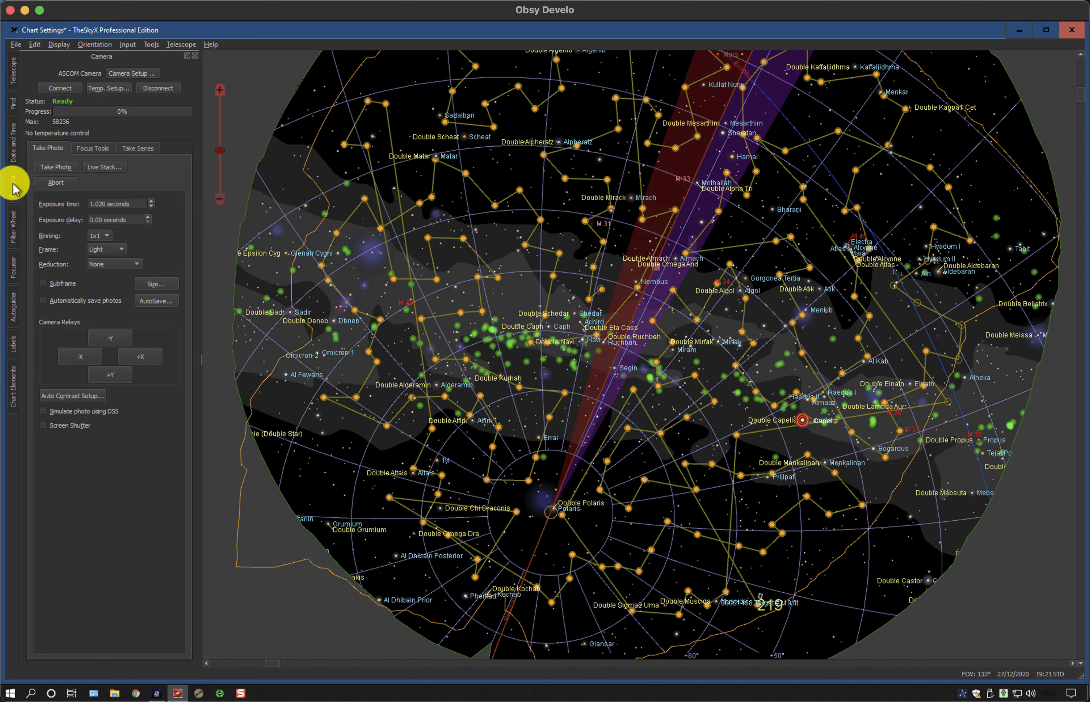
{"action": "left_click", "coordinate": [50, 167]}
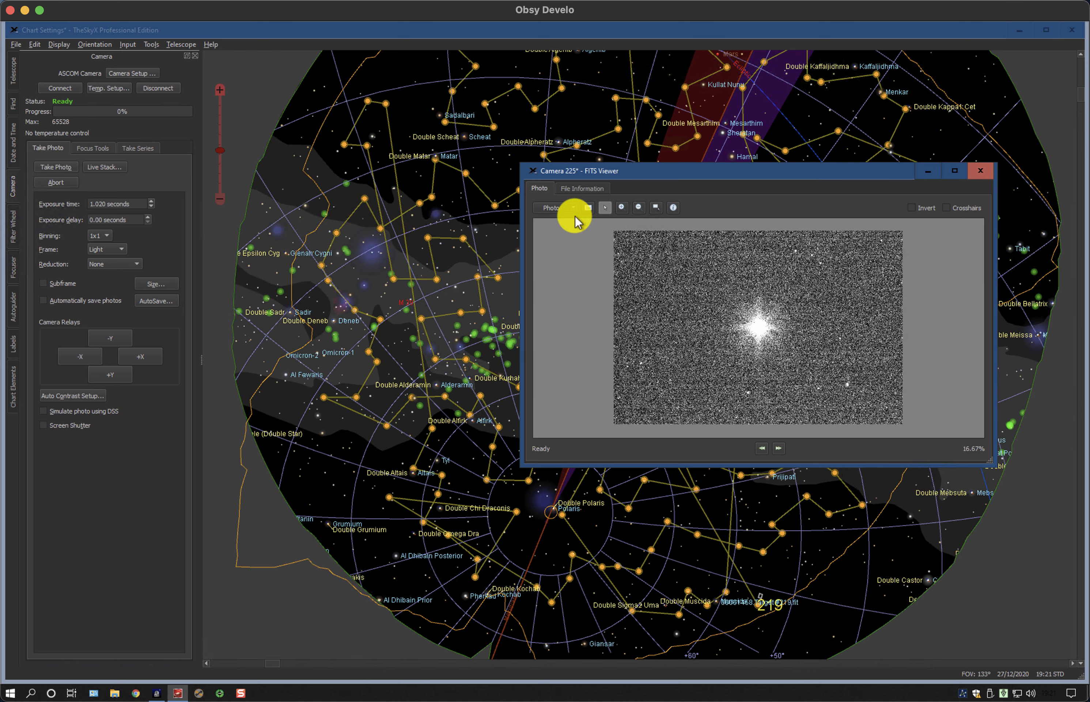
{"action": "left_click", "coordinate": [965, 210]}
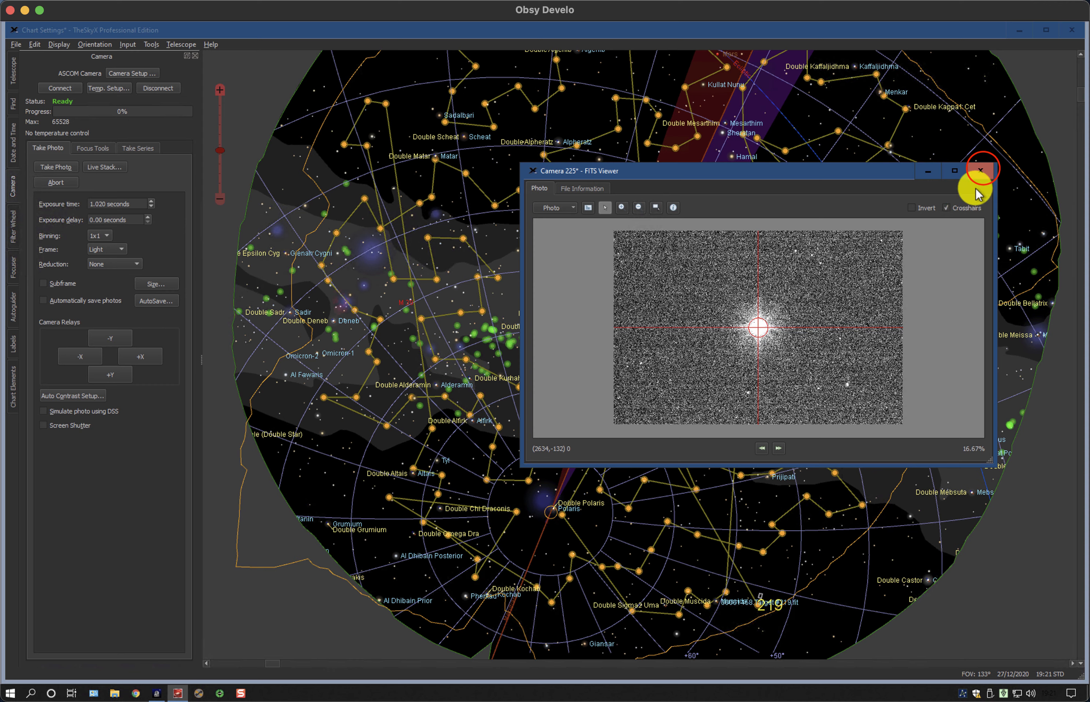
{"action": "left_click", "coordinate": [983, 169]}
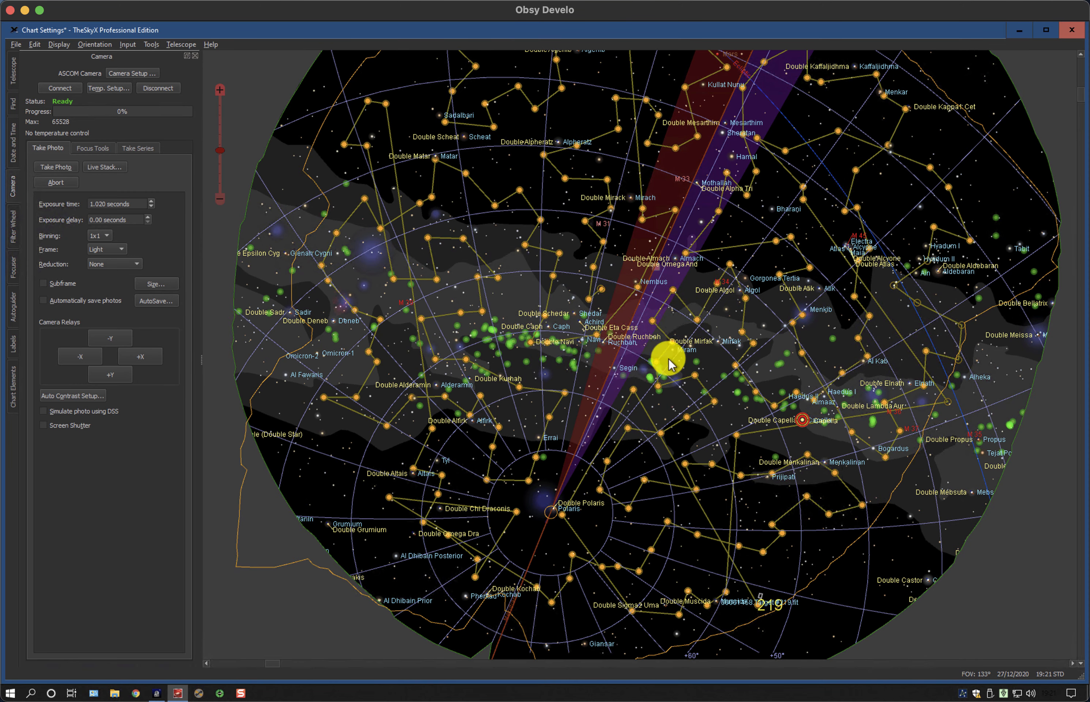
Reopen the TPoint add-on, shrink the graph area to reveal the settings, and set the graph to Scatter plot
{"action": "left_click", "coordinate": [183, 44]}
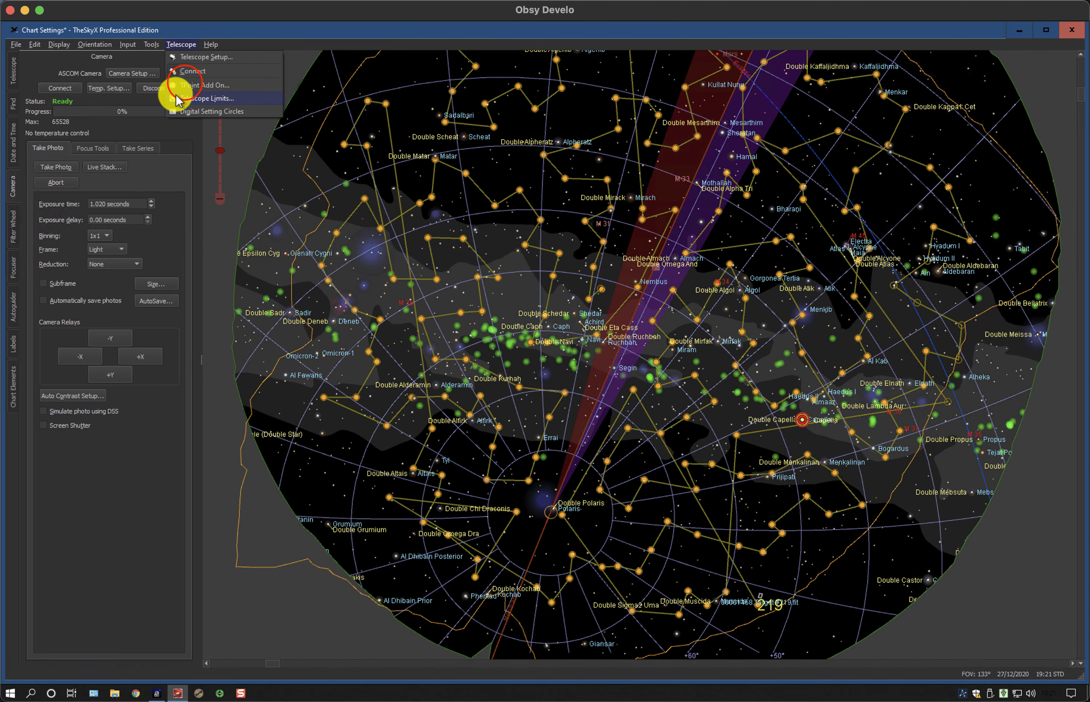
{"action": "left_click", "coordinate": [186, 85]}
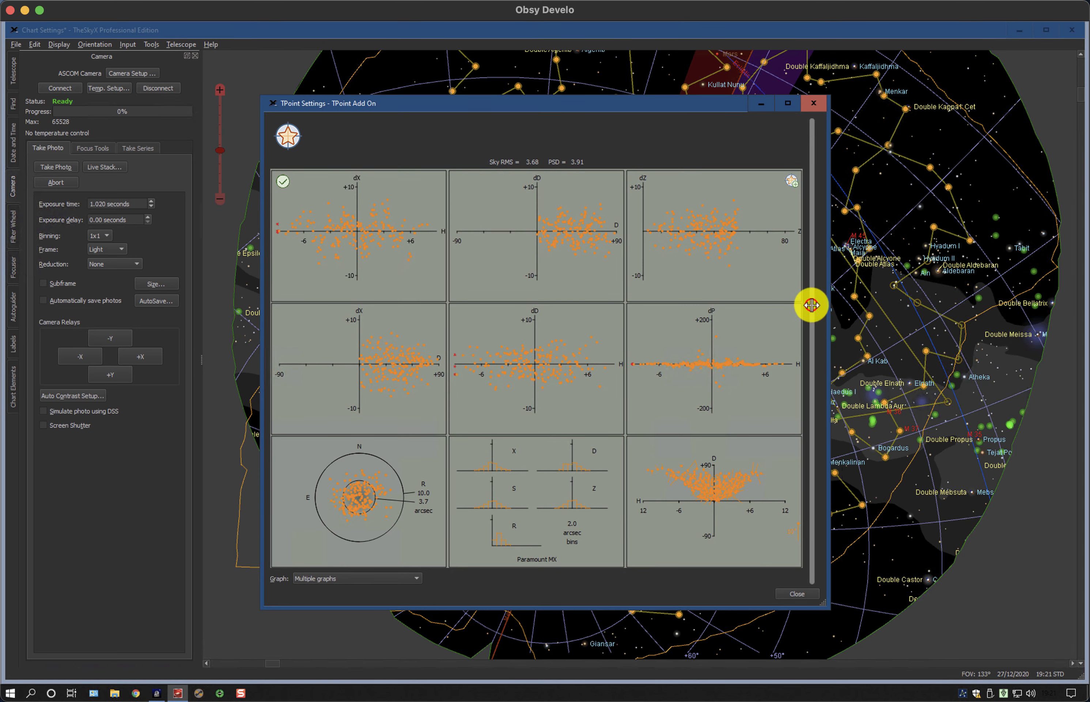
{"action": "left_click_drag", "start_coordinate": [524, 304], "coordinate": [396, 305]}
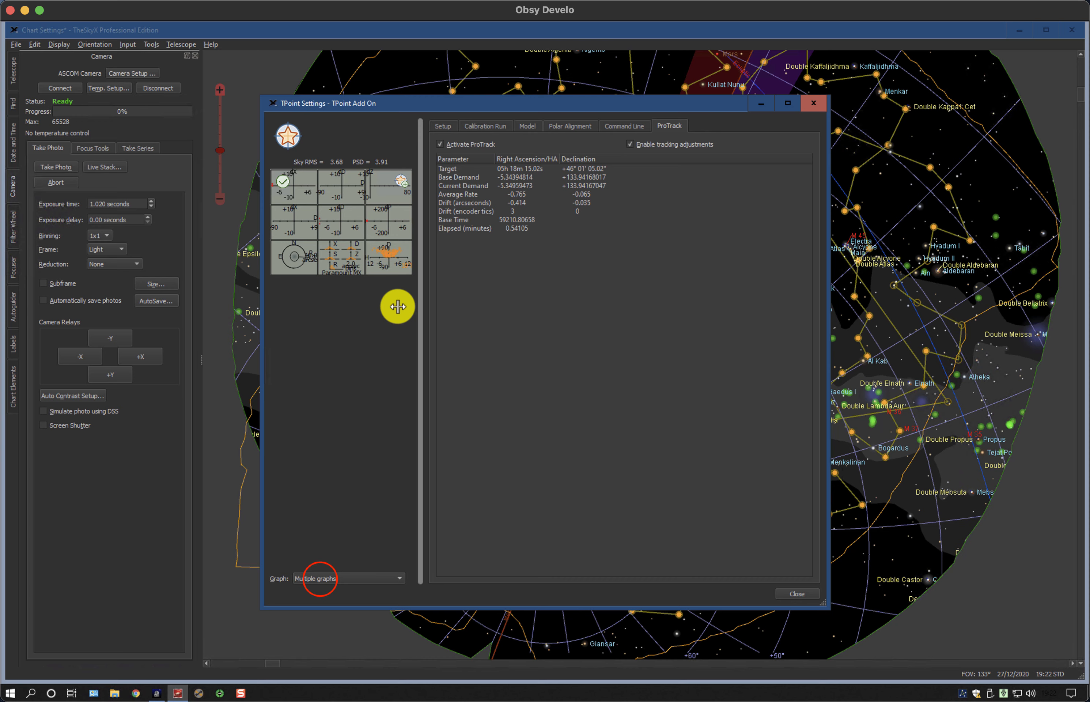
{"action": "left_click", "coordinate": [319, 578]}
{"action": "left_click", "coordinate": [326, 399]}
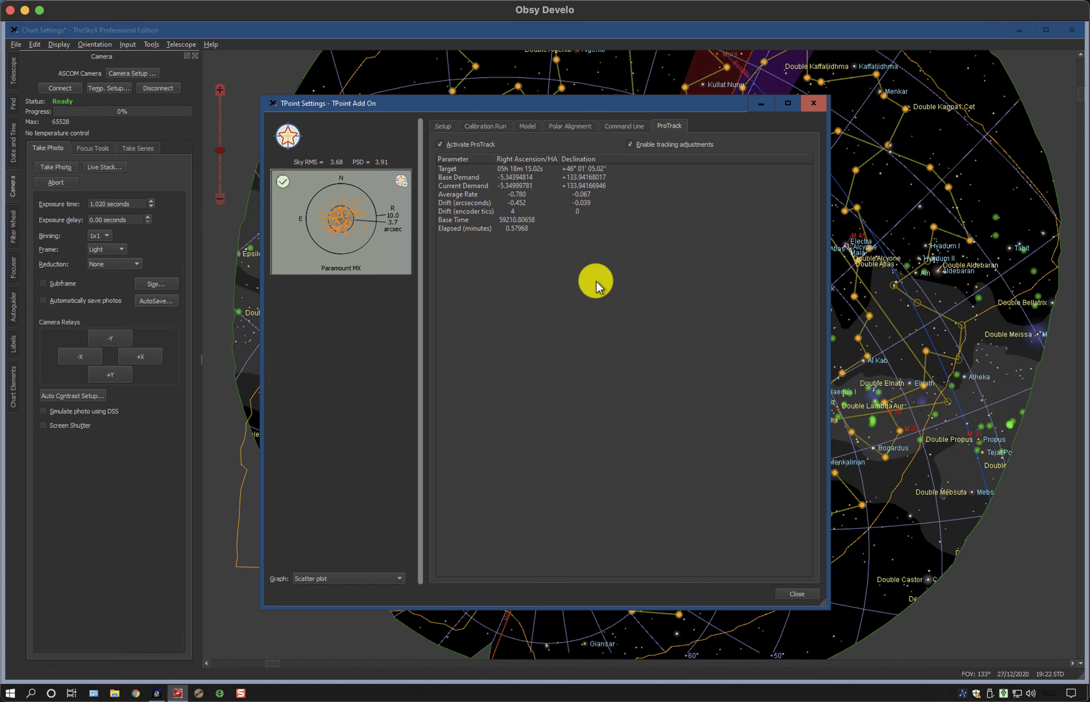
Review the polar alignment report down to the polar axis settings for field rotation and unguided tracking
{"action": "left_click", "coordinate": [527, 126]}
{"action": "left_click", "coordinate": [561, 124]}
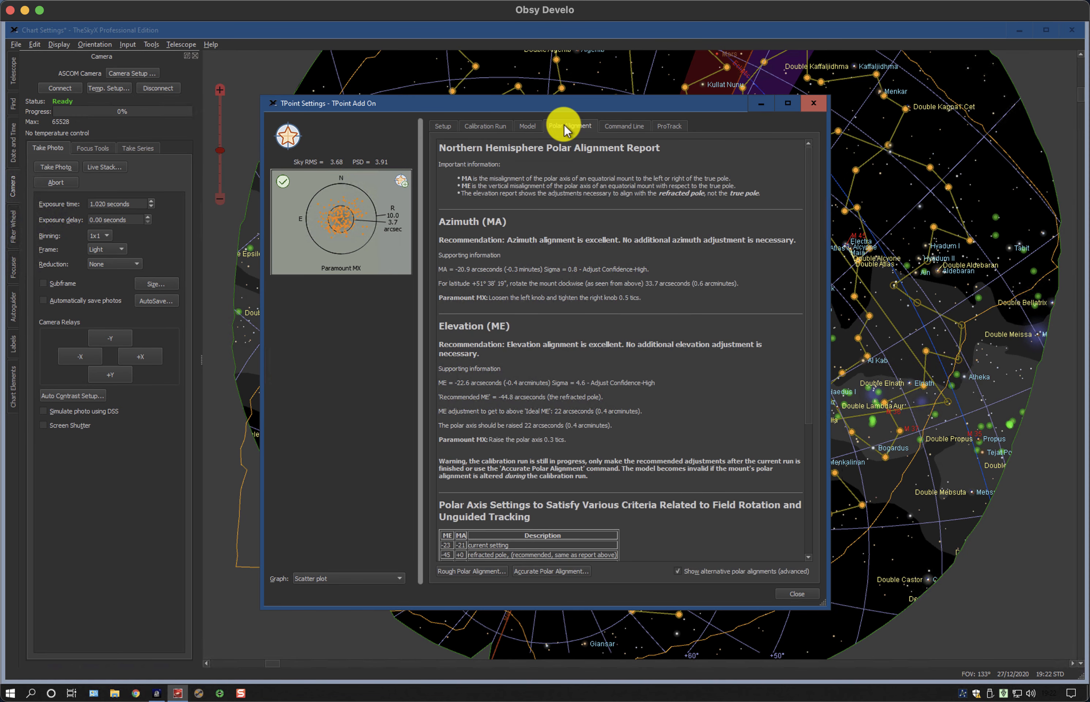
{"action": "left_click", "coordinate": [809, 375]}
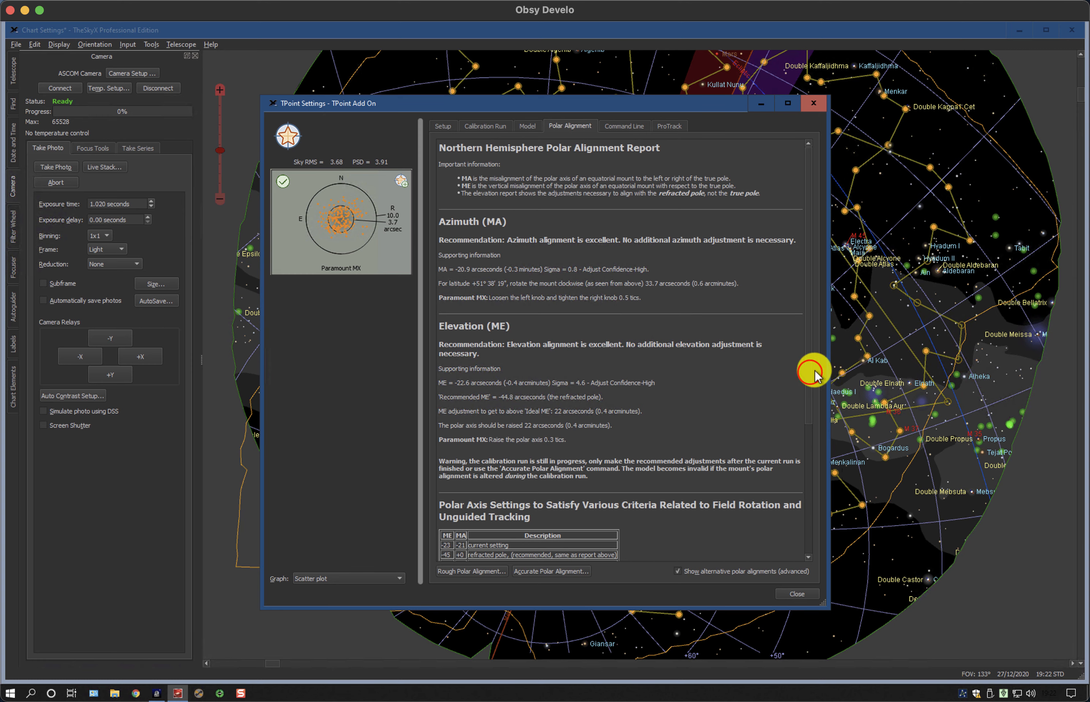
{"action": "left_click_drag", "start_coordinate": [808, 374], "coordinate": [811, 568]}
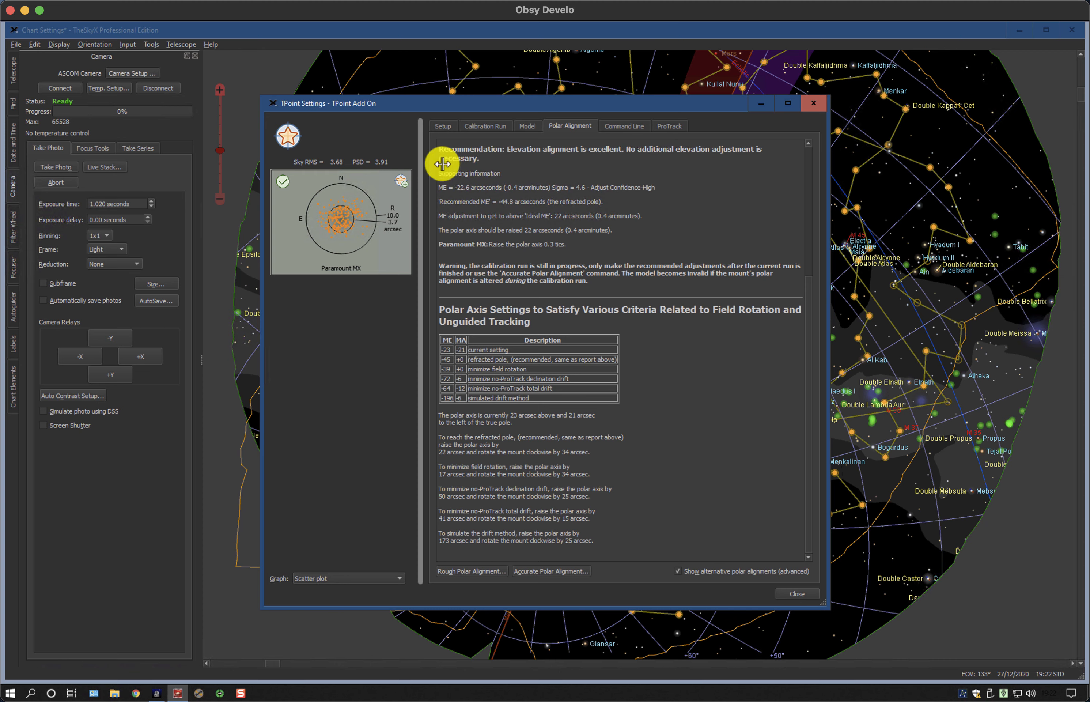
Open the TPoint Add On Settings file options in the setup section
{"action": "left_click", "coordinate": [444, 127]}
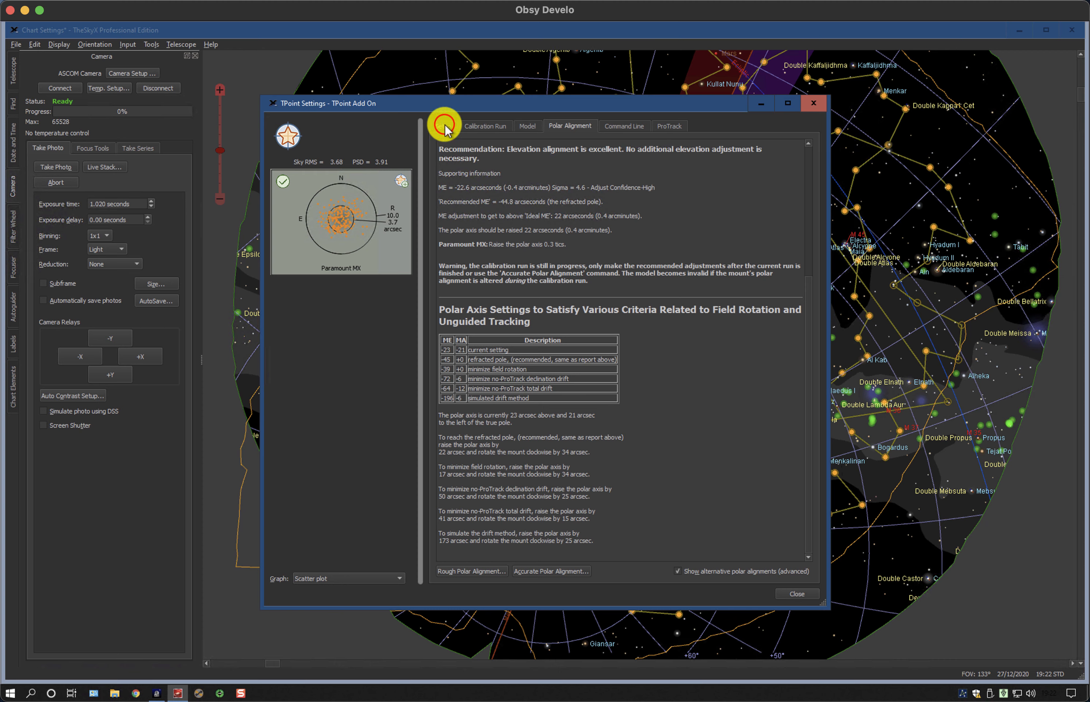
{"action": "left_click", "coordinate": [503, 145]}
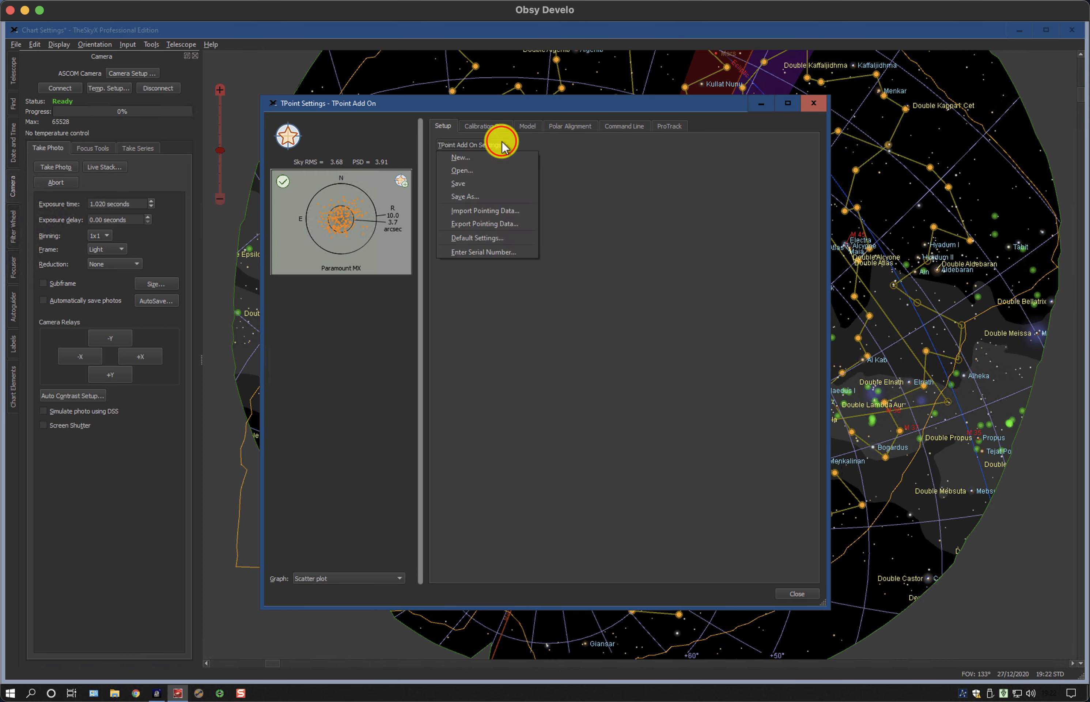